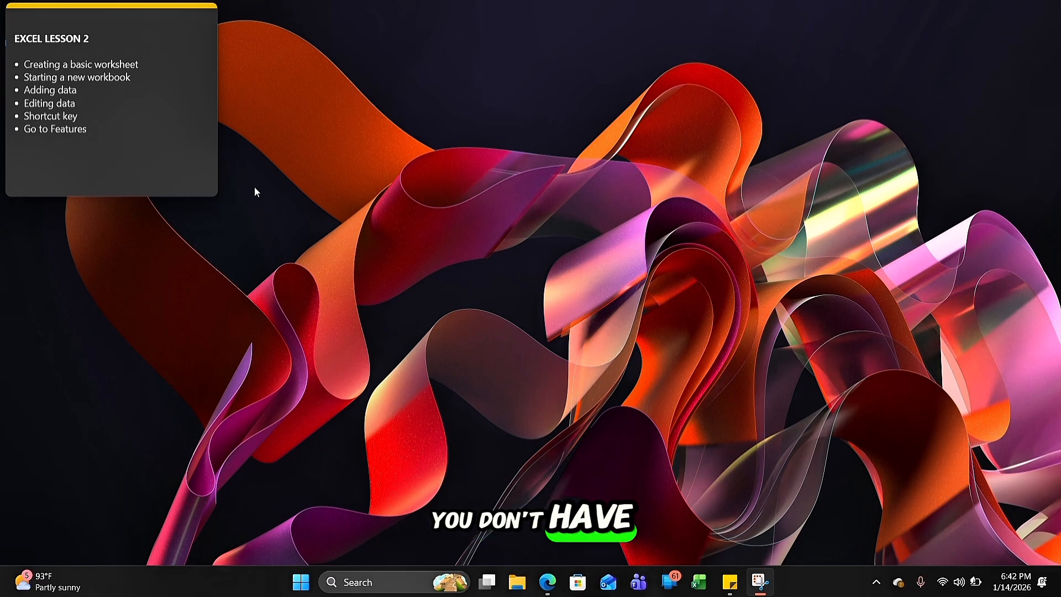
Launch Excel from the desktop and create a blank workbook in a maximized window
left_click(388, 584)
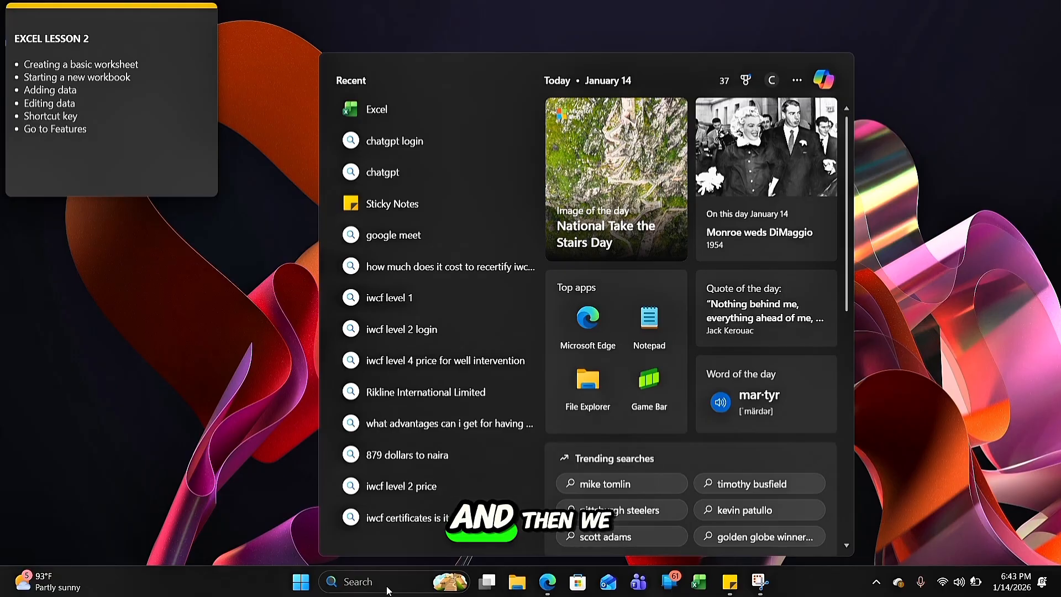
type("excel")
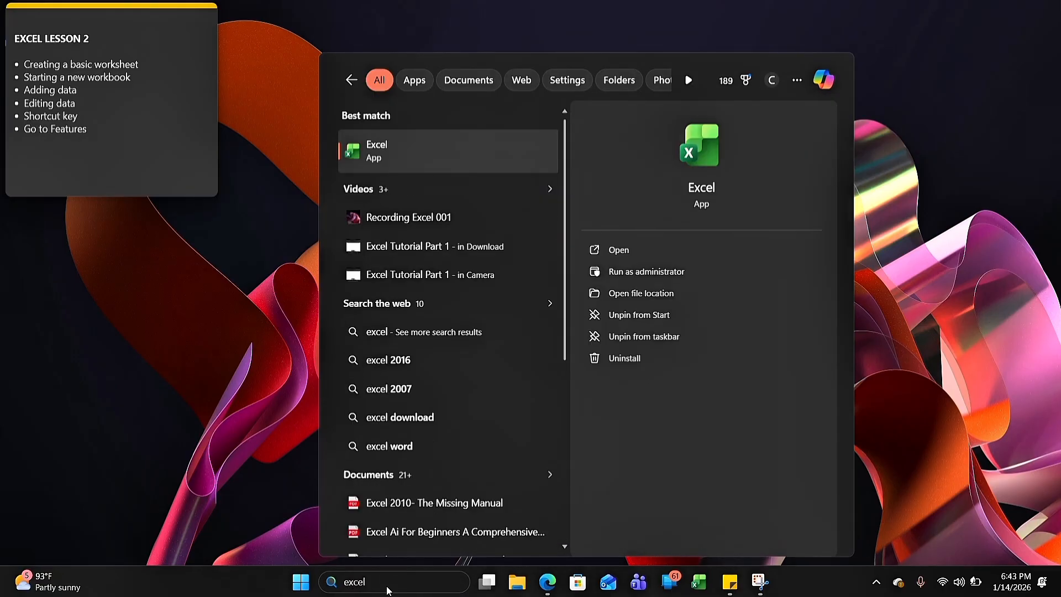
left_click(708, 250)
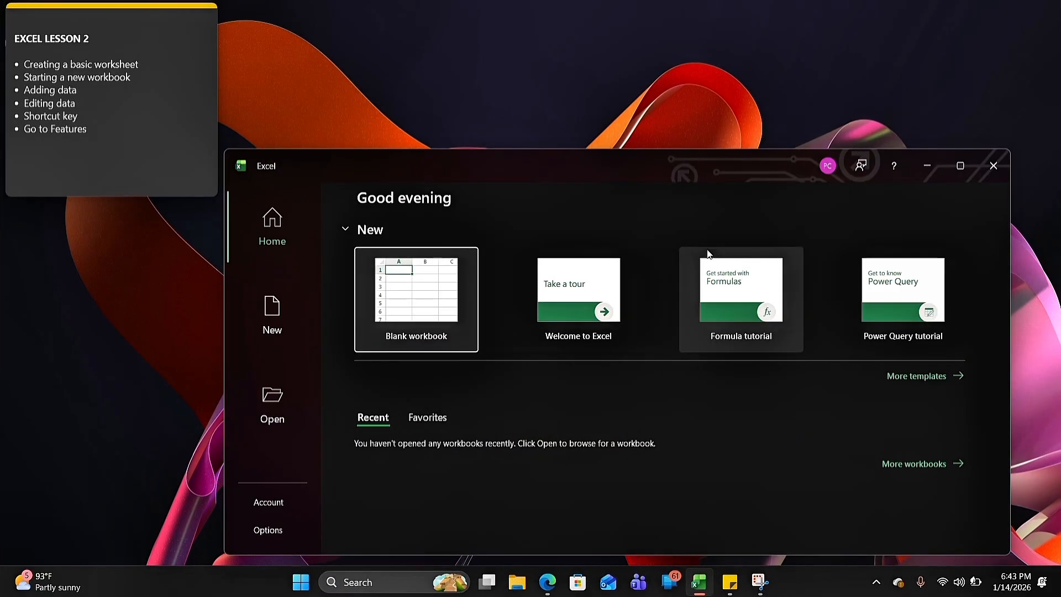
left_click(956, 175)
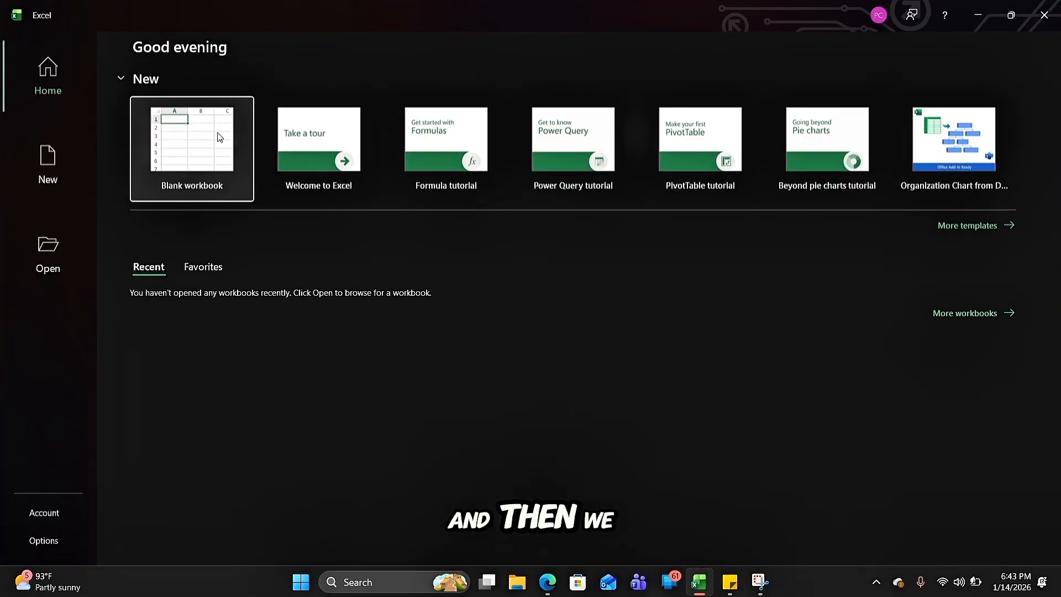
left_click(199, 155)
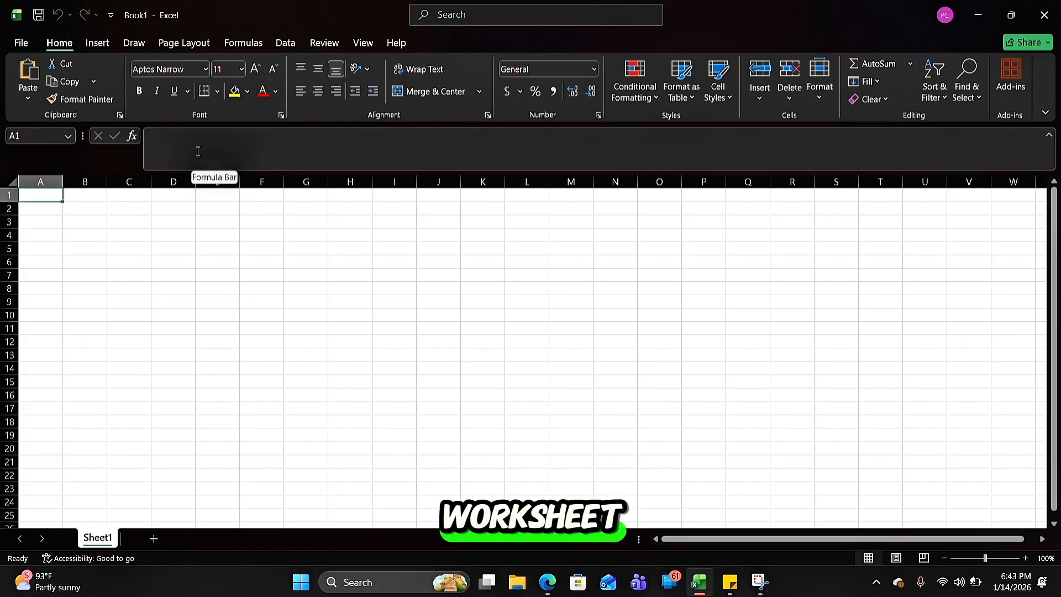
left_click(1011, 11)
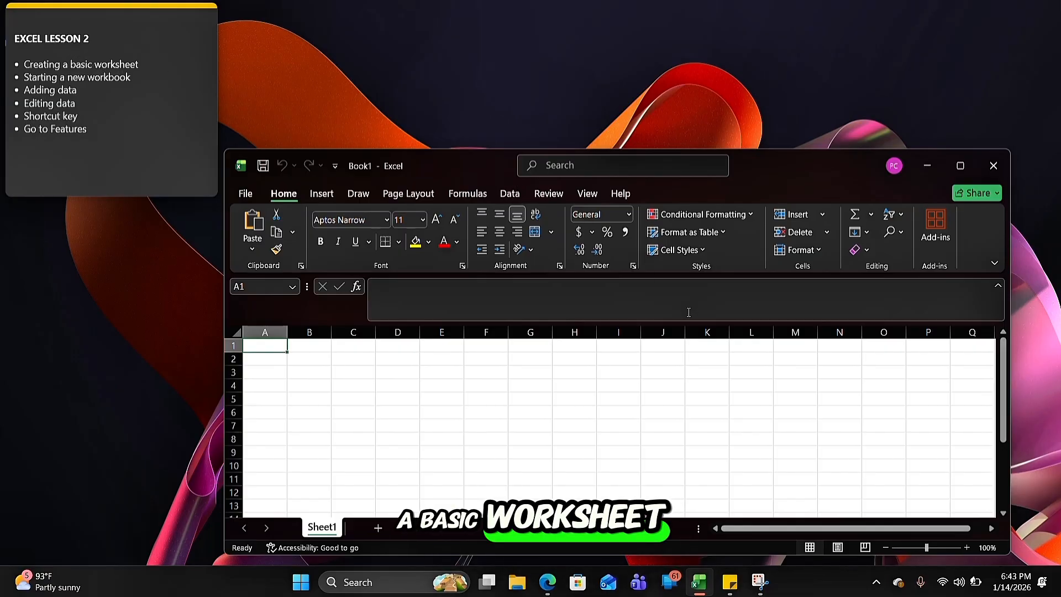
left_click(960, 167)
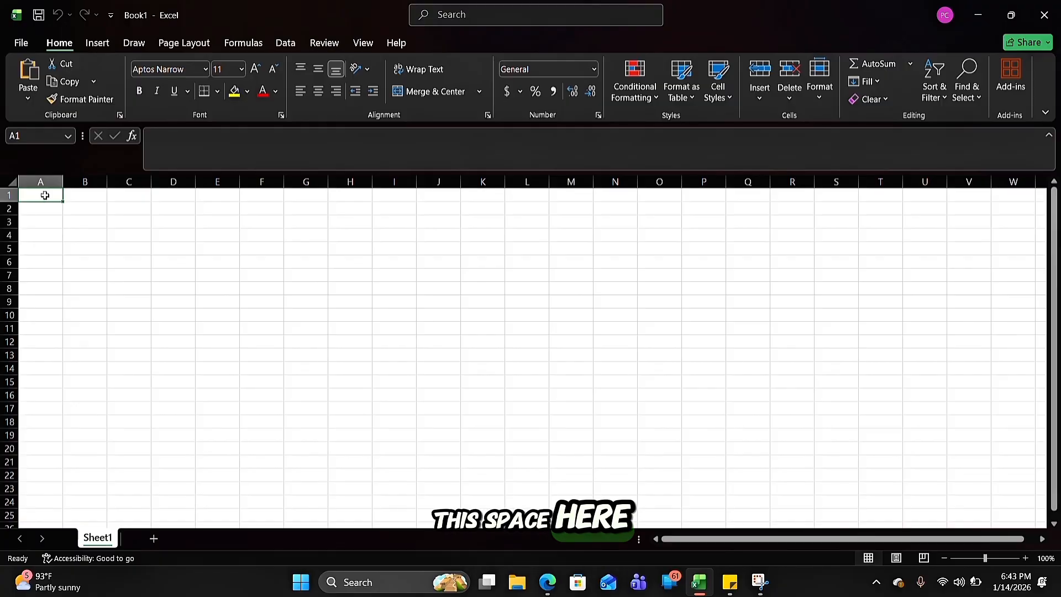
Select columns A through E one after another to examine how columns are lettered
left_click_drag(45, 195, 2, 194)
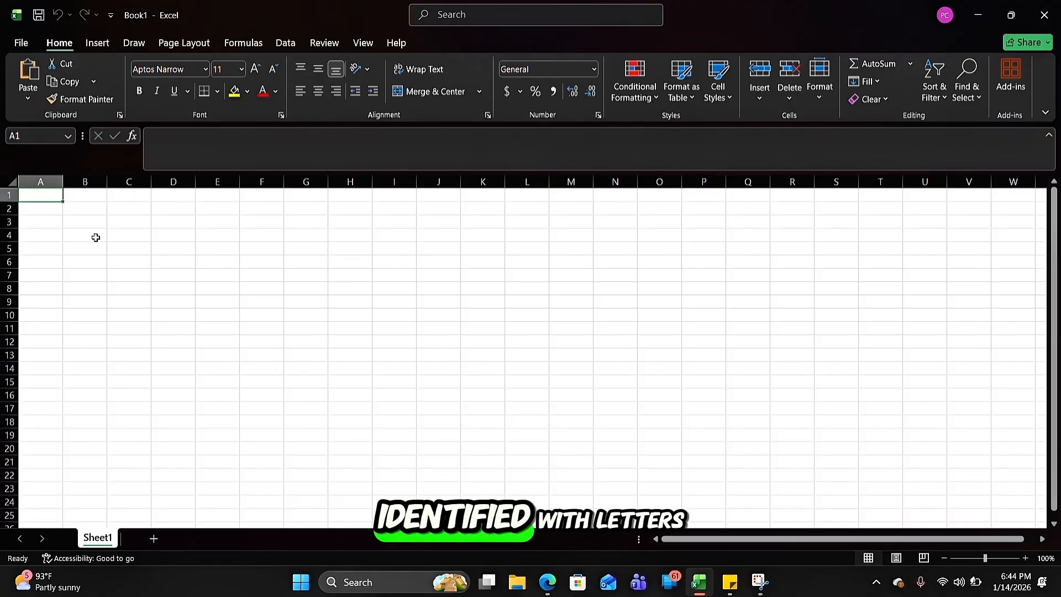
left_click(50, 183)
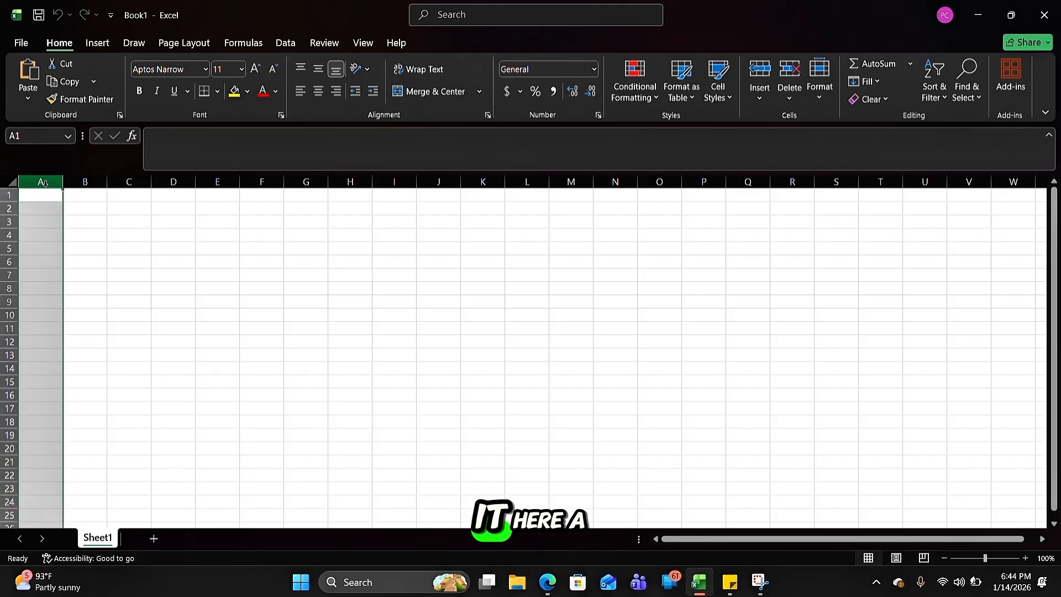
left_click(76, 184)
left_click(142, 191)
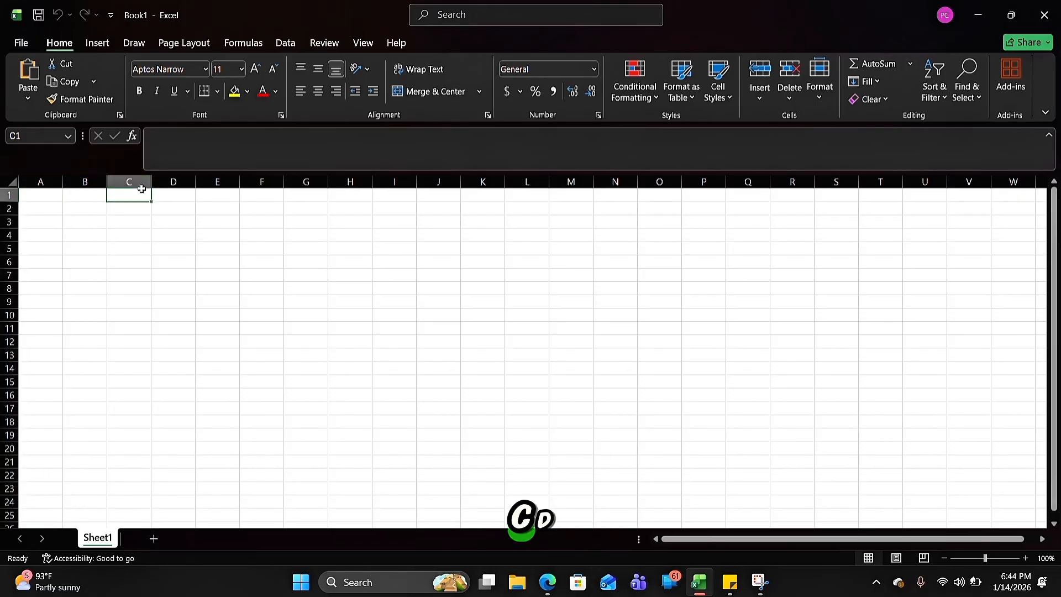
left_click(166, 183)
left_click(219, 183)
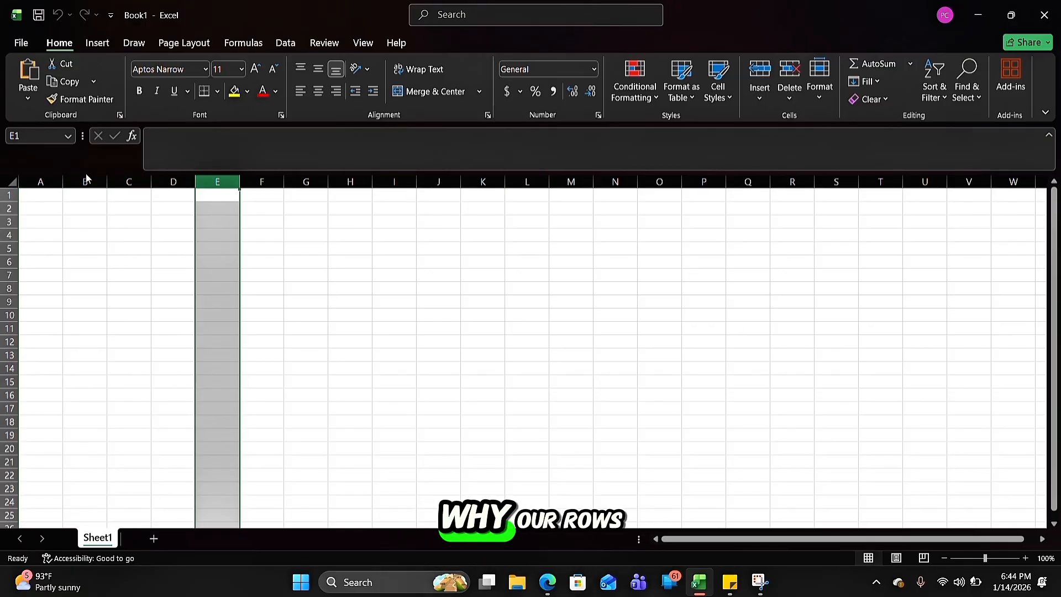
Select rows 1, 2 and 3 in turn, followed by column C, to compare row numbering with column lettering
left_click(11, 196)
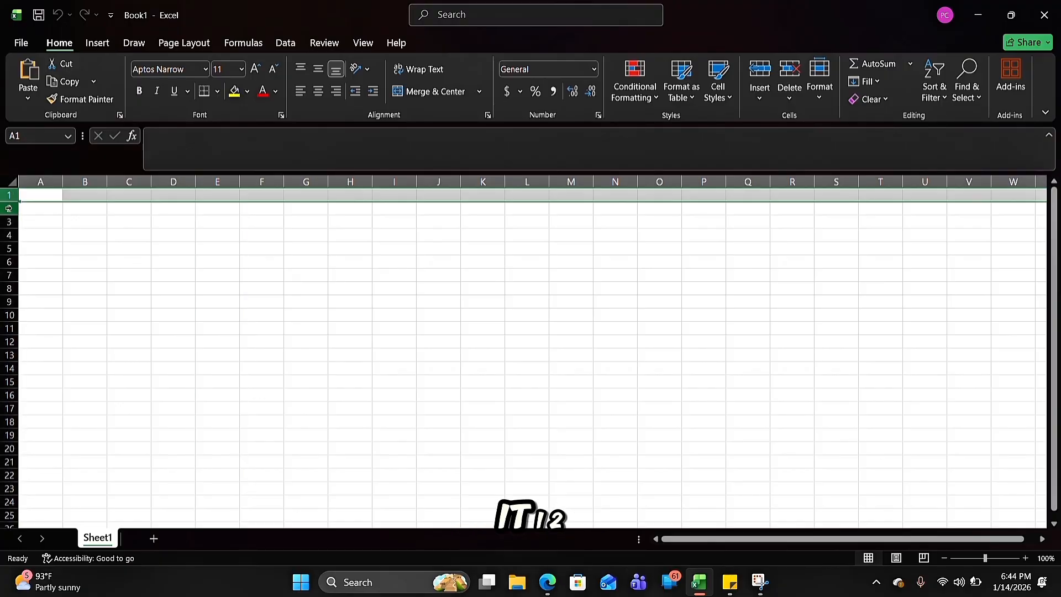
left_click(12, 210)
left_click(12, 226)
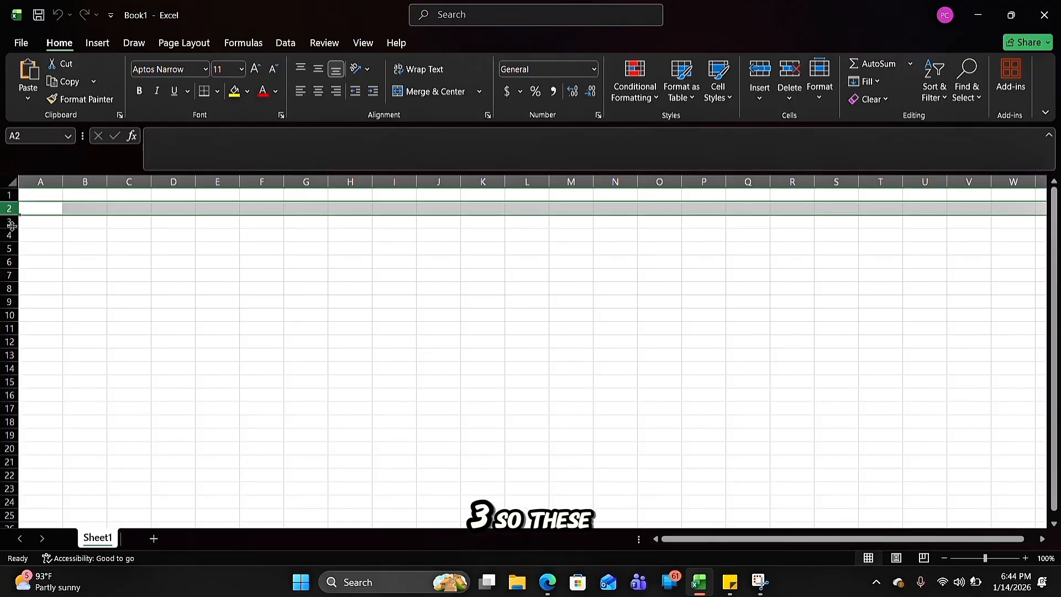
left_click(9, 222)
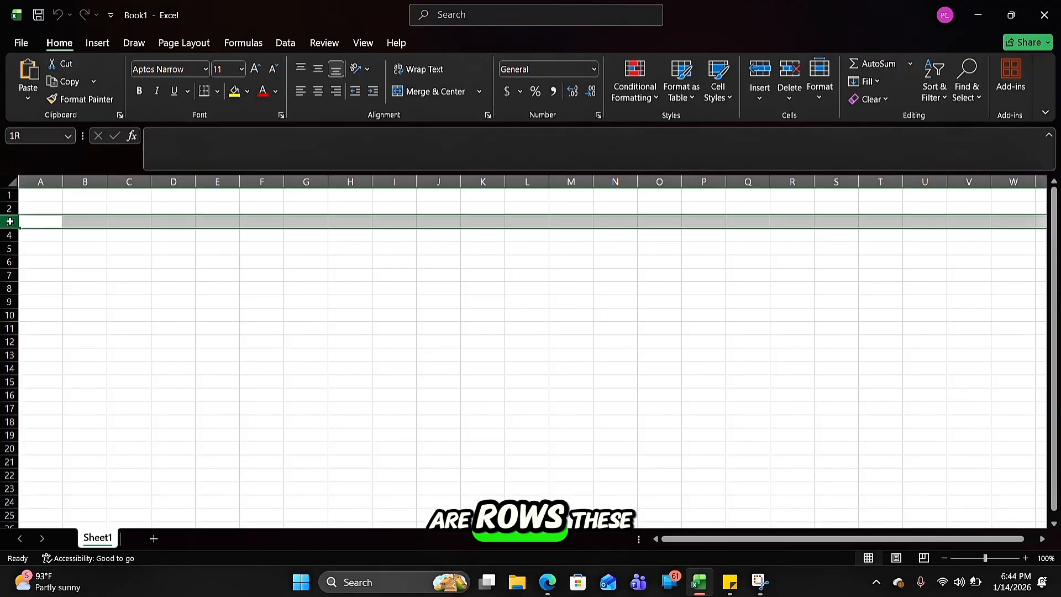
left_click(140, 178)
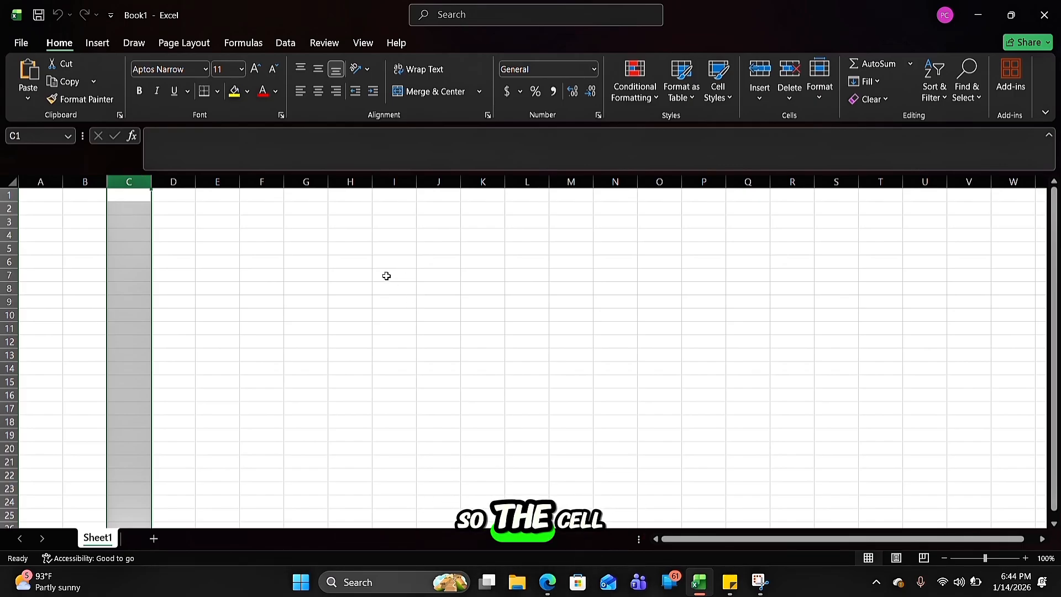
Select scattered cells such as K14, M11, E7, B4, D7 and J14 to examine how cell addresses combine column and row
left_click(480, 365)
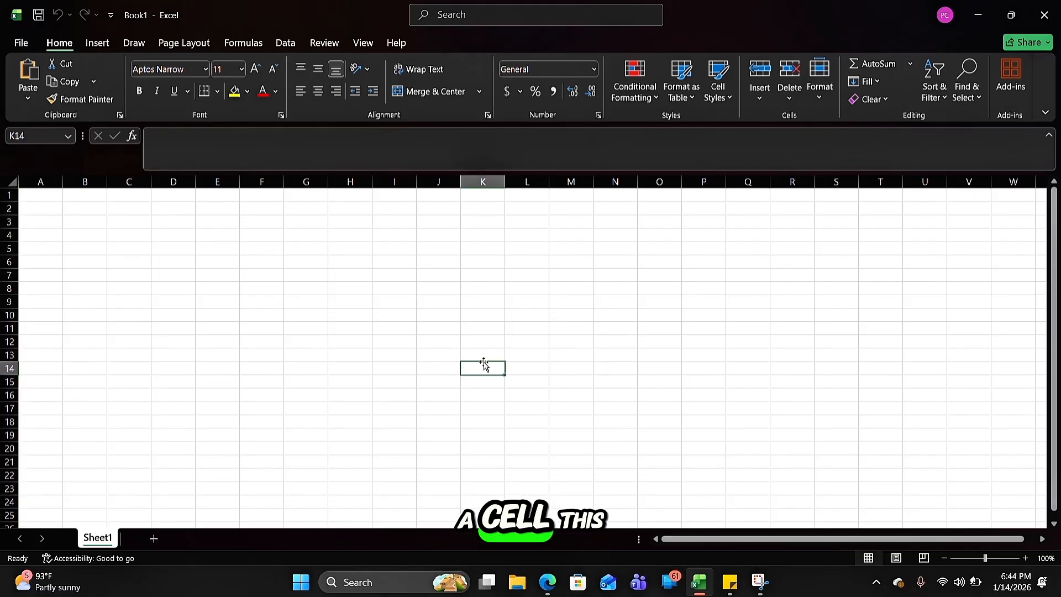
left_click(564, 326)
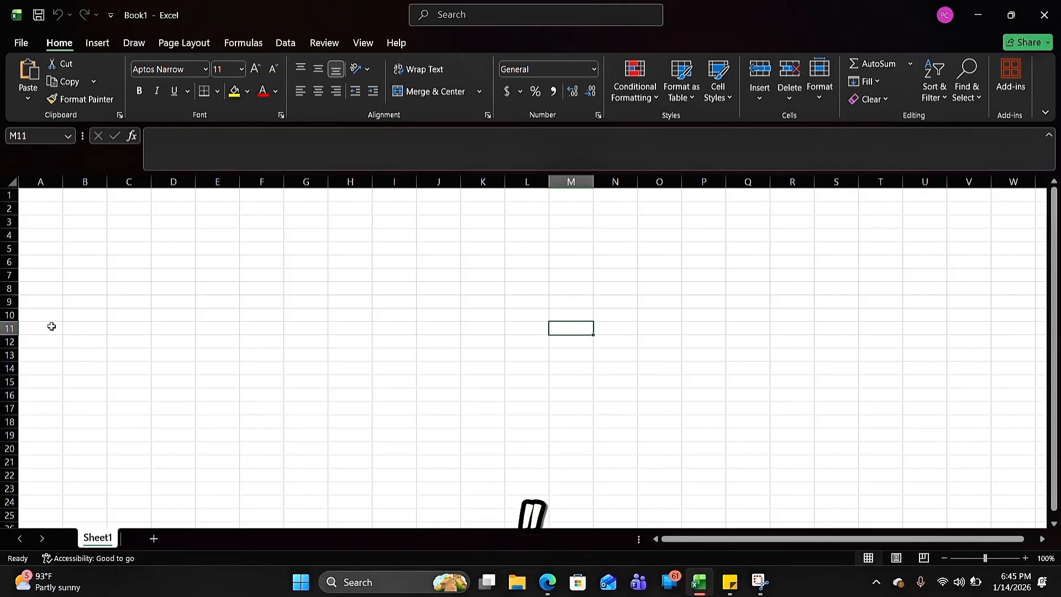
left_click(224, 272)
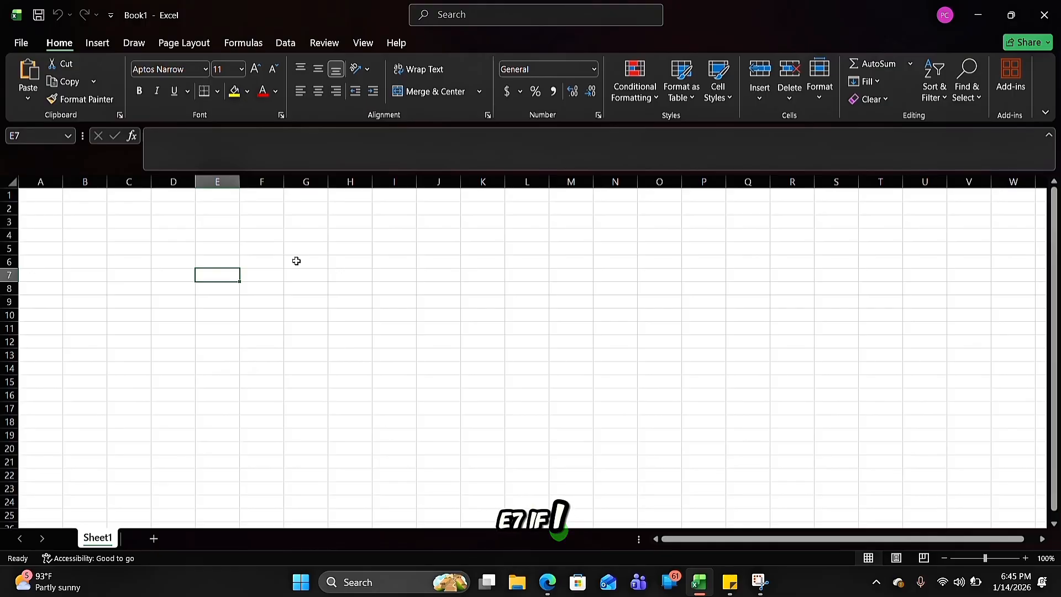
left_click(84, 236)
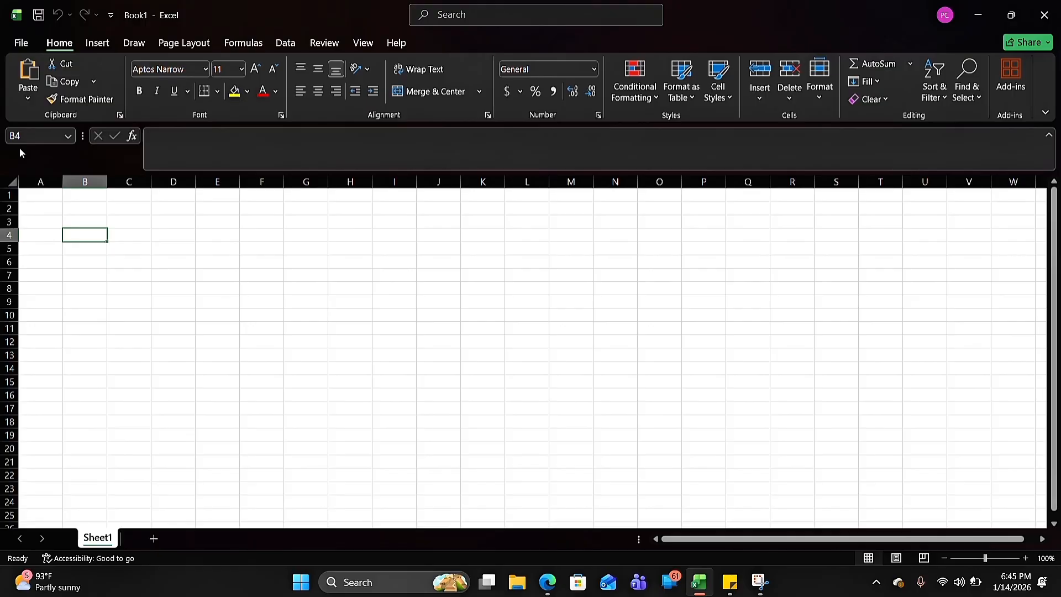
left_click(163, 273)
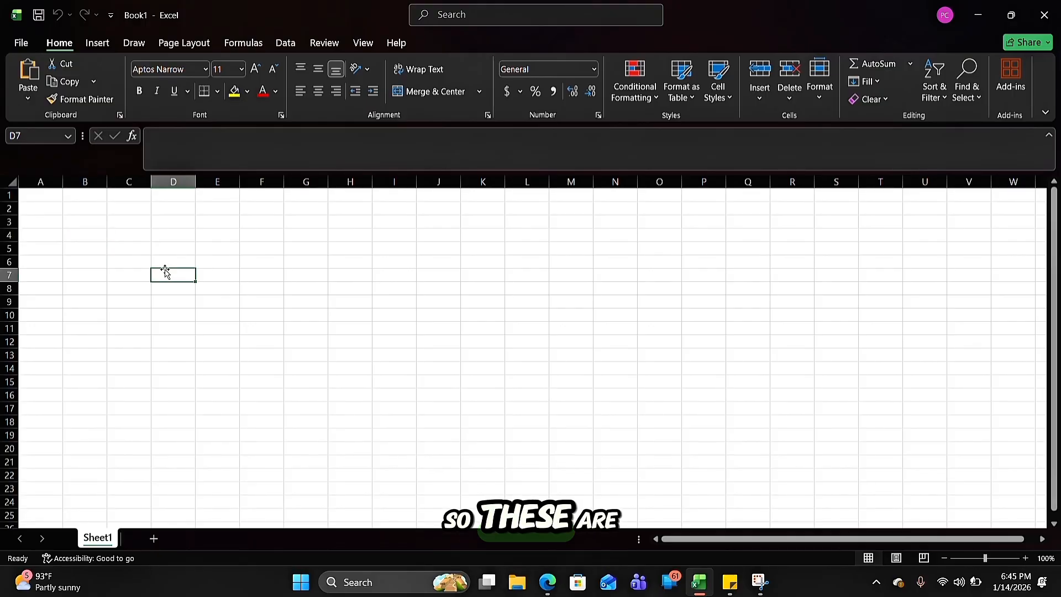
left_click(342, 320)
left_click(430, 369)
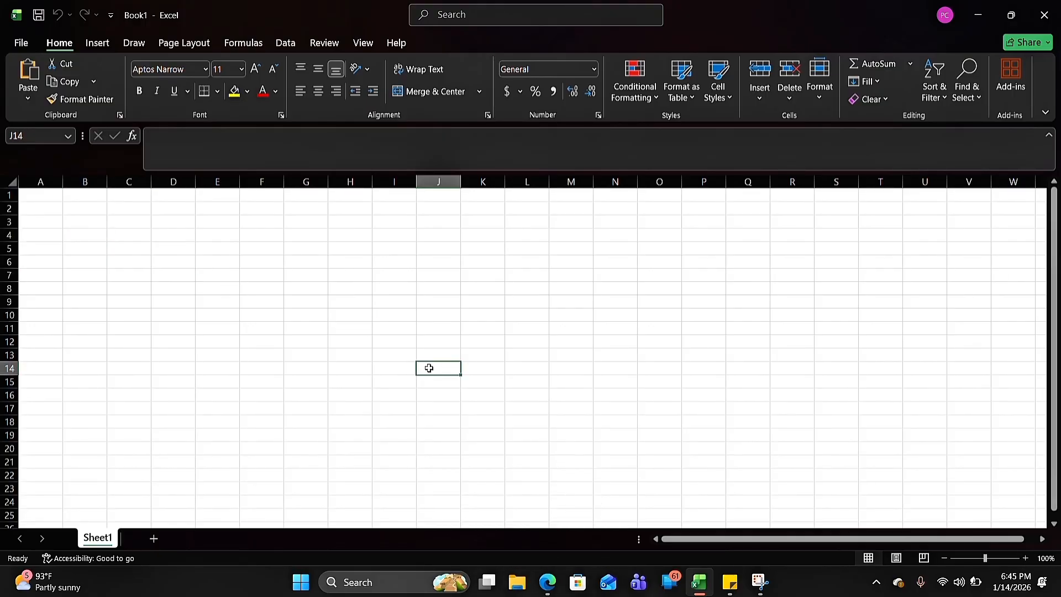
Fill cell F14 with a very long unbroken string of the letter g that runs across the neighbouring columns
left_click(247, 367)
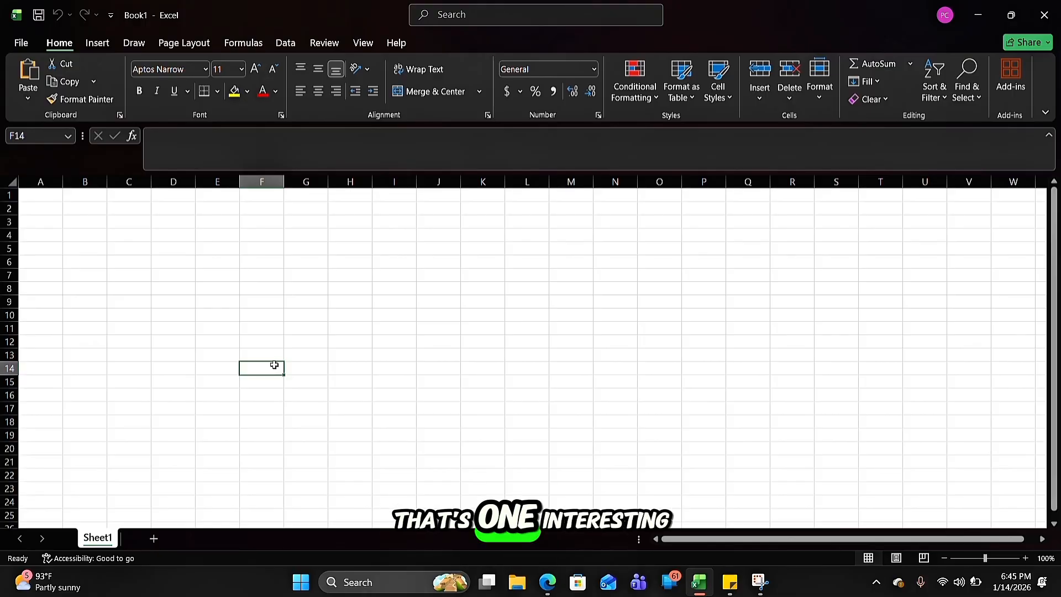
type("gggggggggggggggggggggggggggggg")
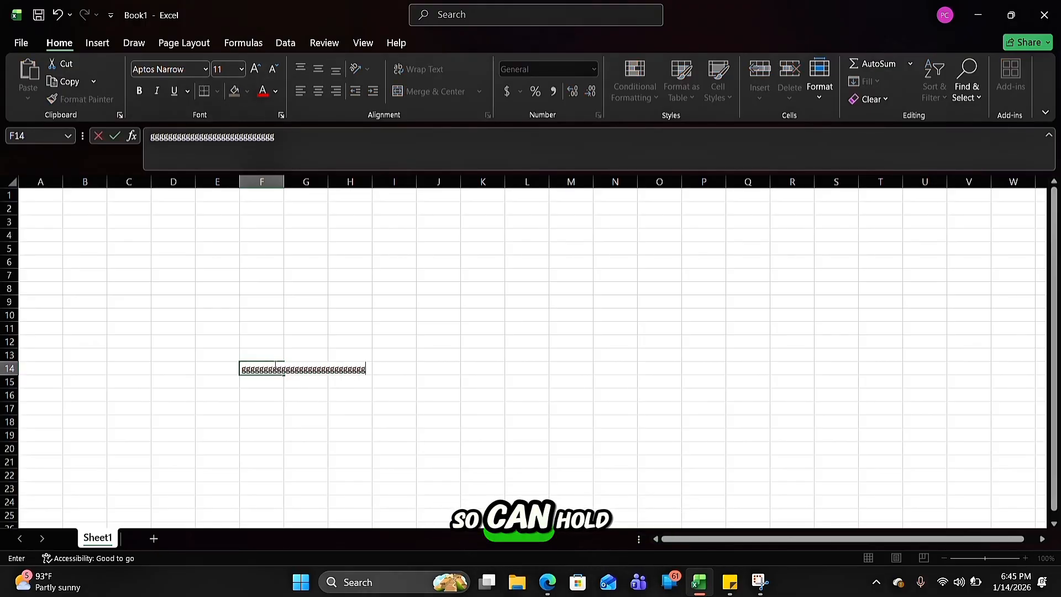
type("ggggggggggggggggggggggggggggggggggggggggggggggggggggggggggggggggggggggggggggggggggggggggggggggg")
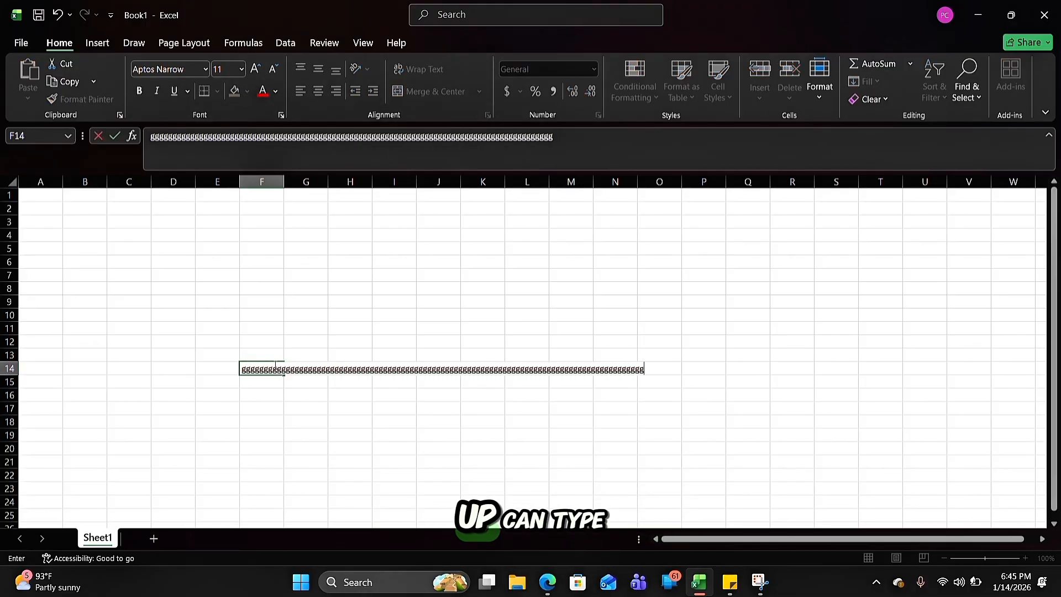
type("gggggggggggggggggggggggggggggggggggggggggggggggggg")
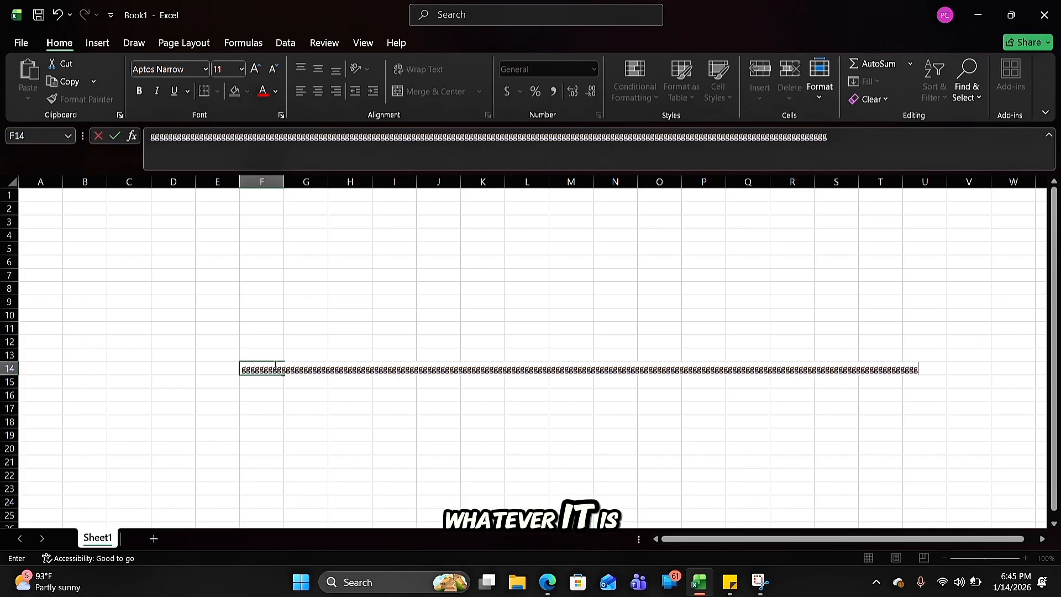
left_click(310, 469)
Highlight the whole content of cell F14 in the formula bar to examine what the cell holds
left_click(249, 367)
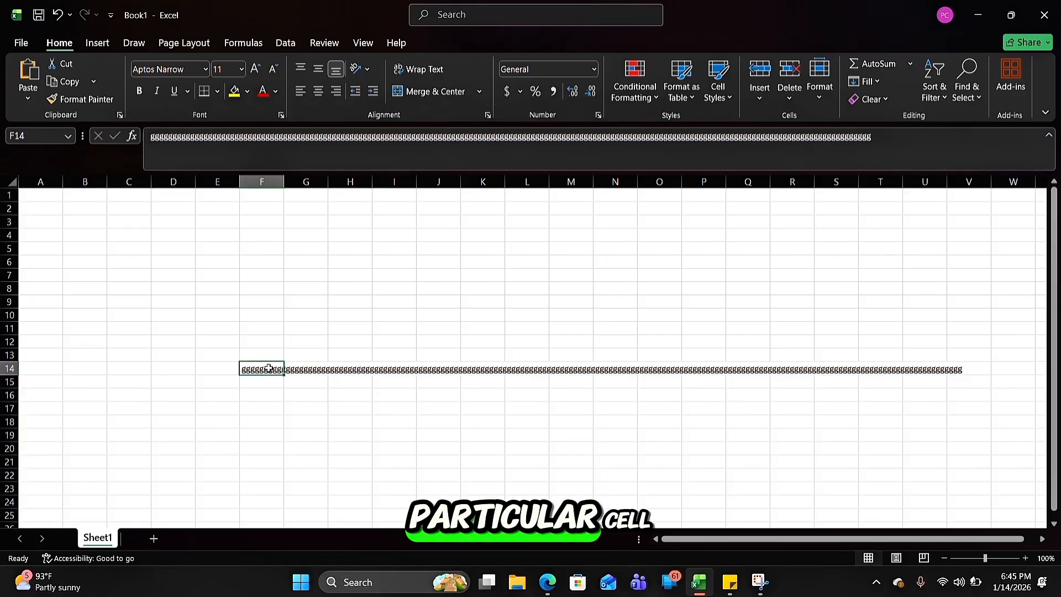
left_click(151, 139)
left_click_drag(150, 138, 888, 197)
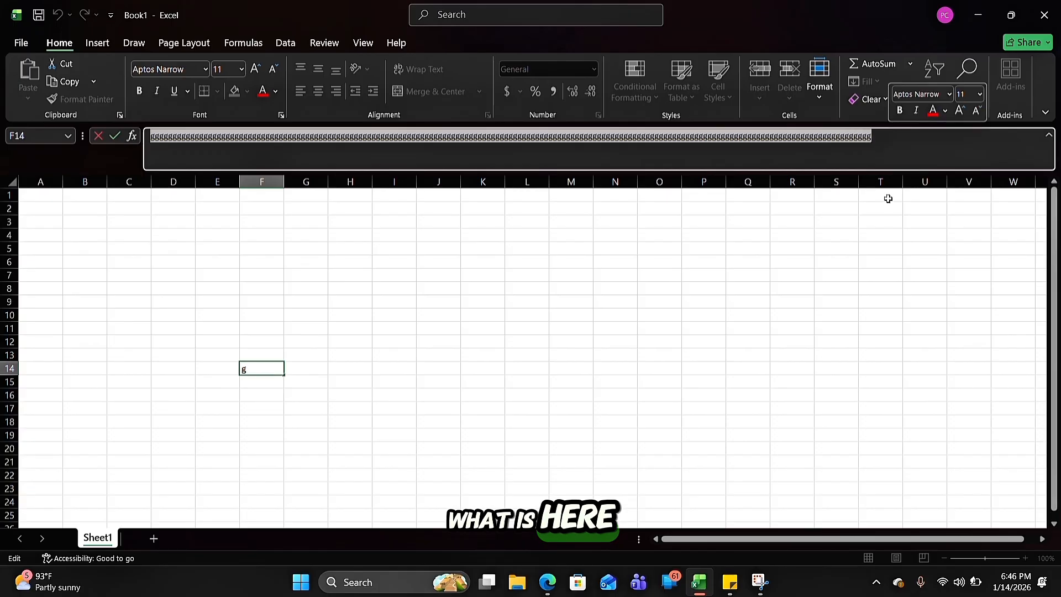
key("Return")
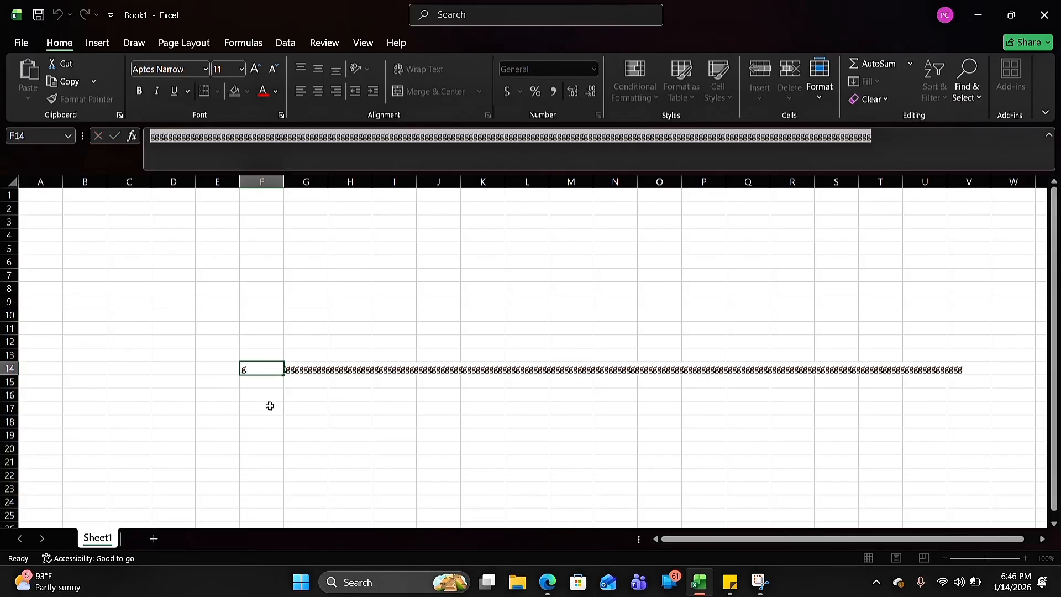
Delete the entire string of g characters from cell F14
left_click(264, 369)
left_click(926, 142)
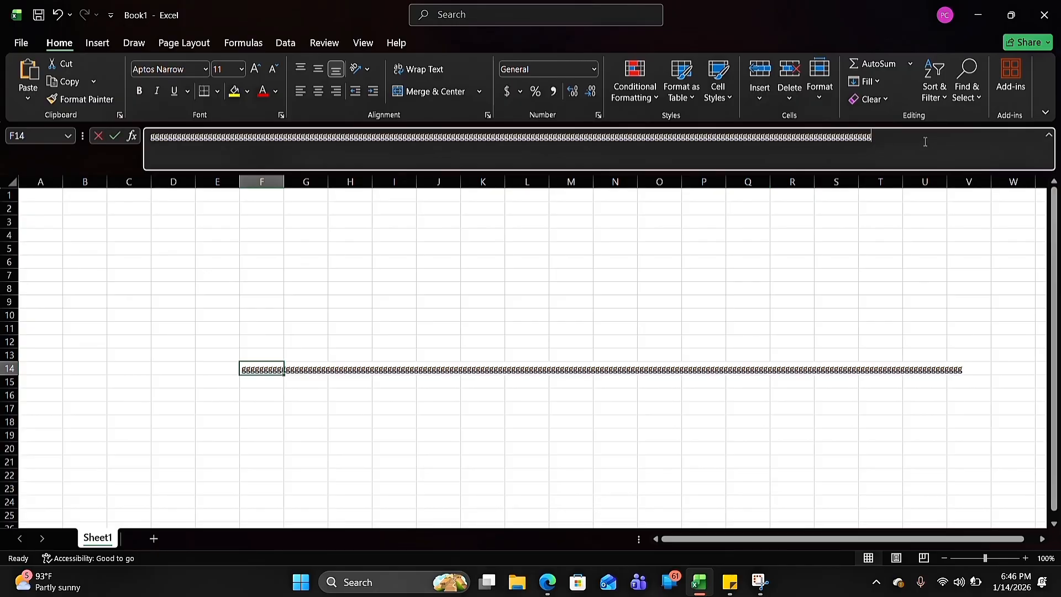
key("ctrl+a")
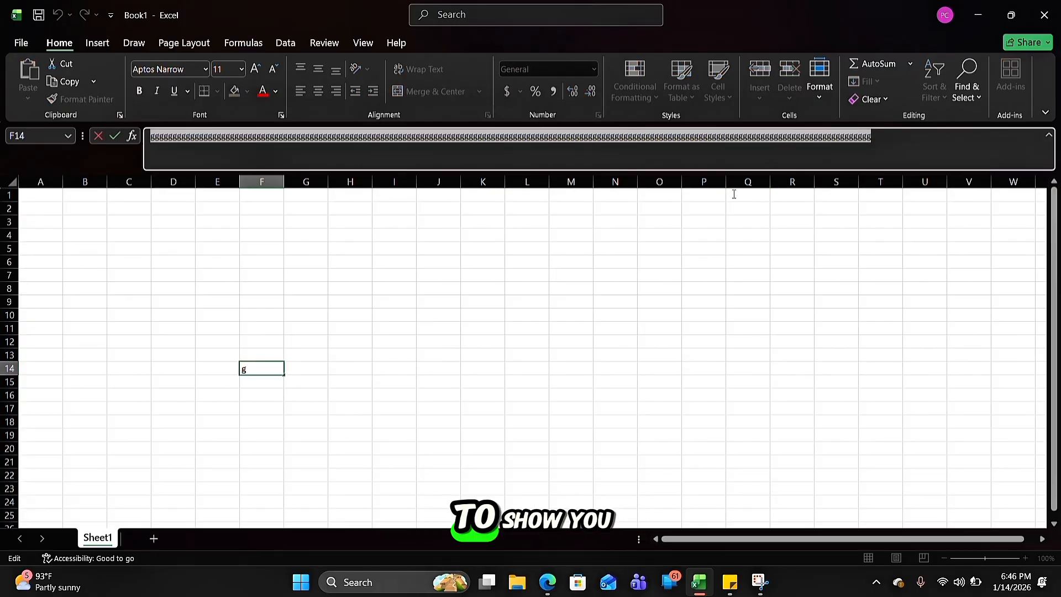
key("BackSpace")
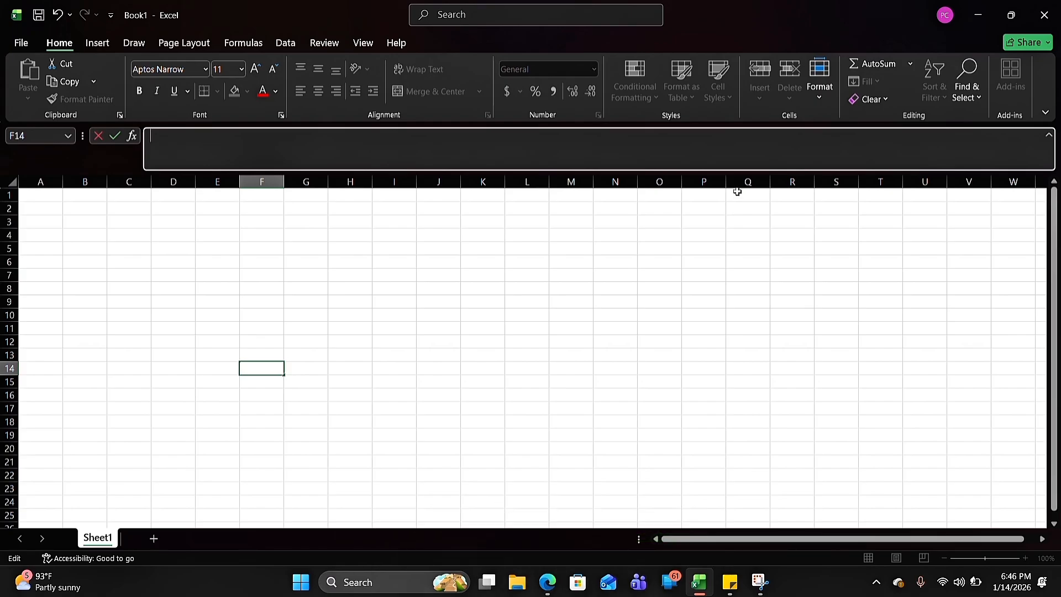
left_click(568, 306)
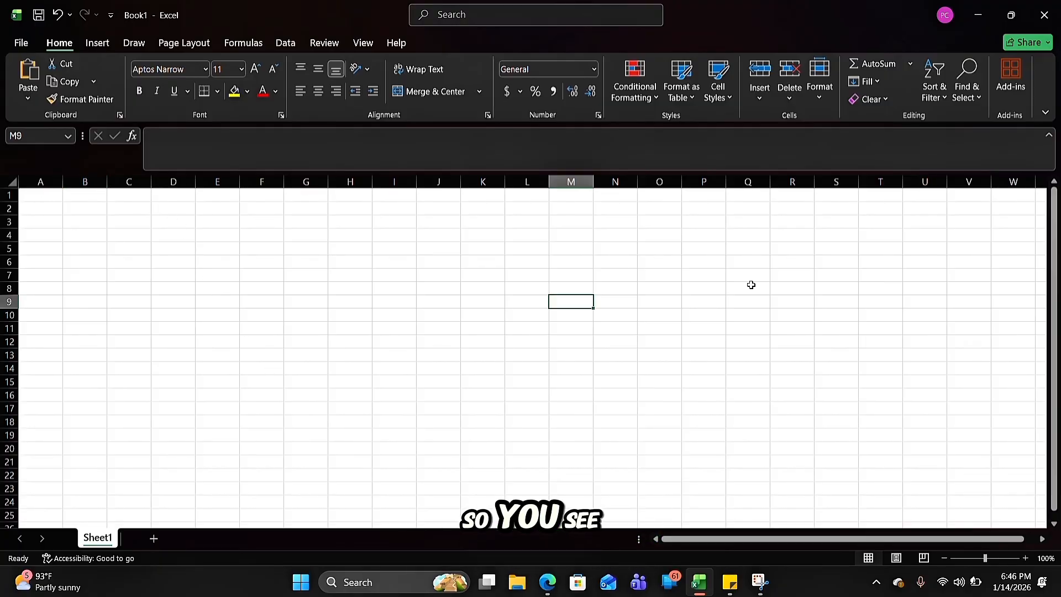
Move the cell selection along row 11 from column U to column DZ to examine how column letters continue past Z
left_click(923, 333)
key("Right")
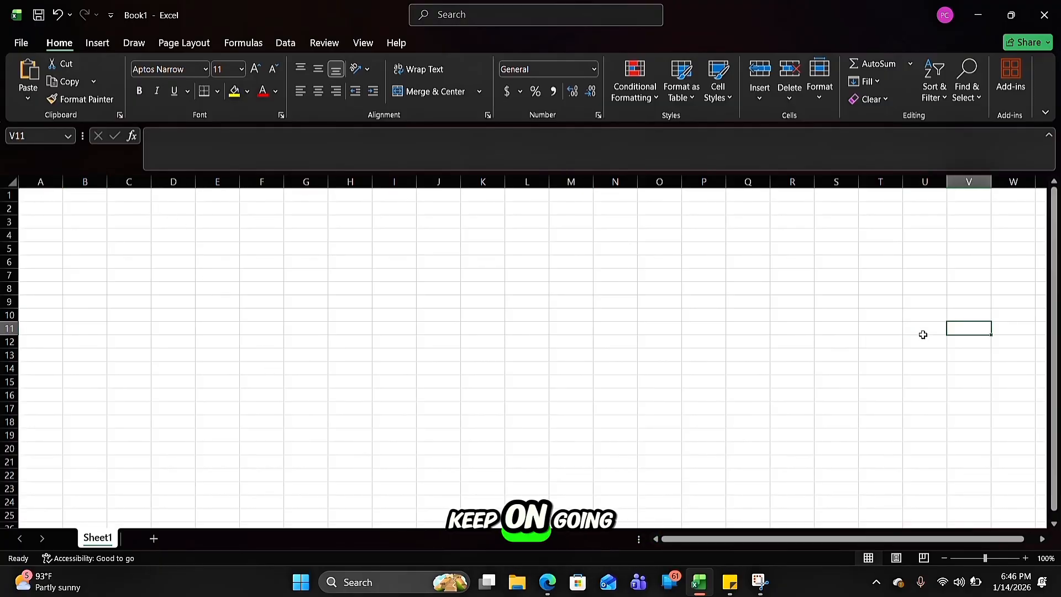
key("Right")
key("Right")
key("Right")
key("Right")
key("Right")
key("Right")
key("Right")
key("Right")
key("Right")
key("Right")
key("Right")
key("Right")
key("Right")
key("Right")
key("Right")
key("Right")
key("Right")
key("Right")
key("Right")
key("Right")
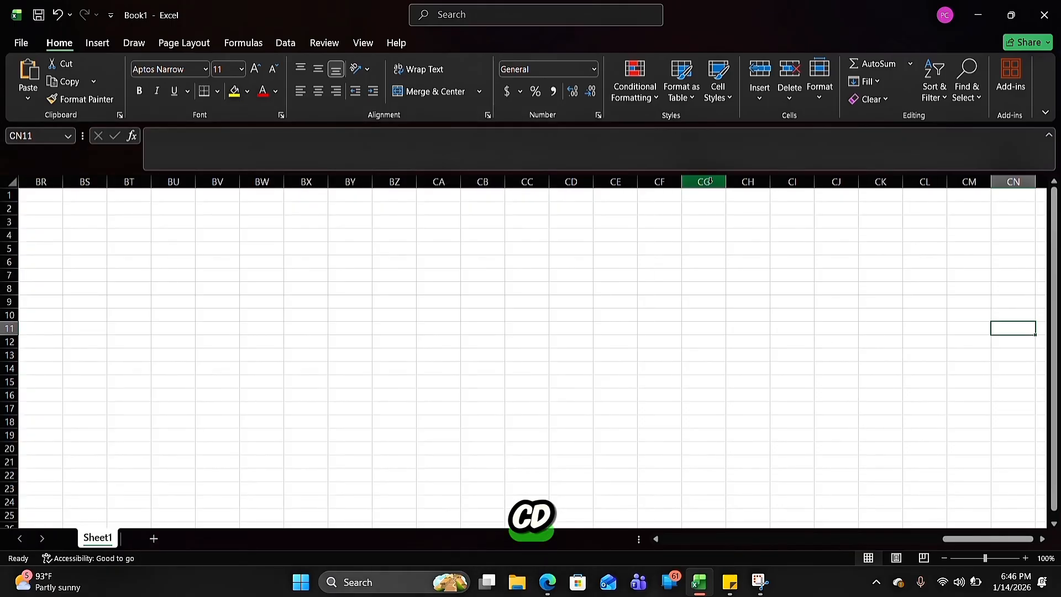
key("Right")
key("Right")
key("Right")
key("Right")
key("Right")
key("Right")
key("Right")
key("Right")
key("Right")
key("Right")
key("Right")
key("Right")
key("Right")
key("Right")
key("Right")
key("Right")
key("Right")
key("Right")
key("Right")
key("Right")
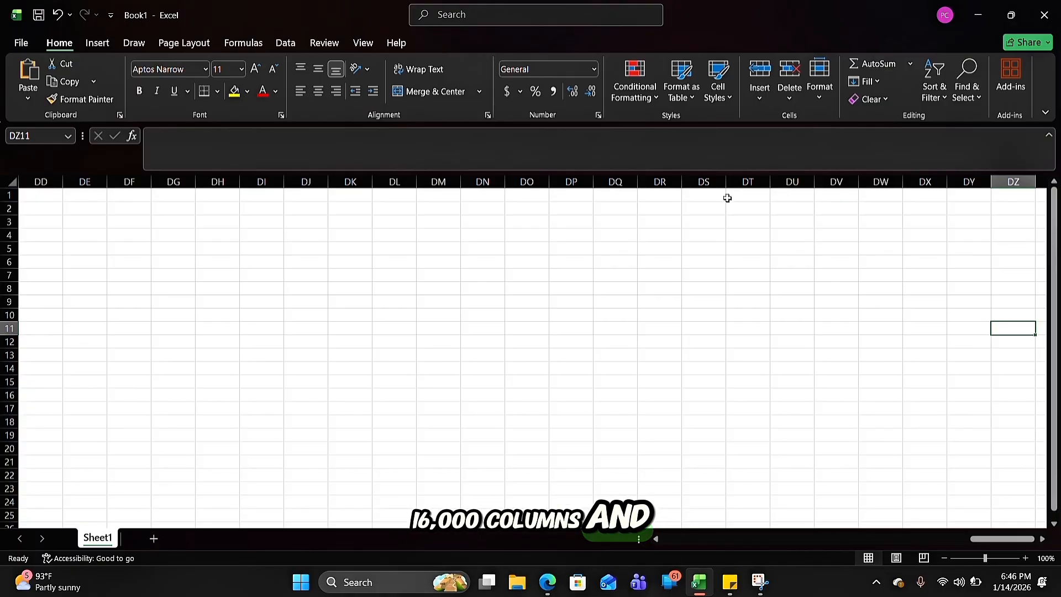
Move the cell selection down column DD from row 12 to row 197 to examine how row numbers continue
left_click(54, 331)
left_click(57, 338)
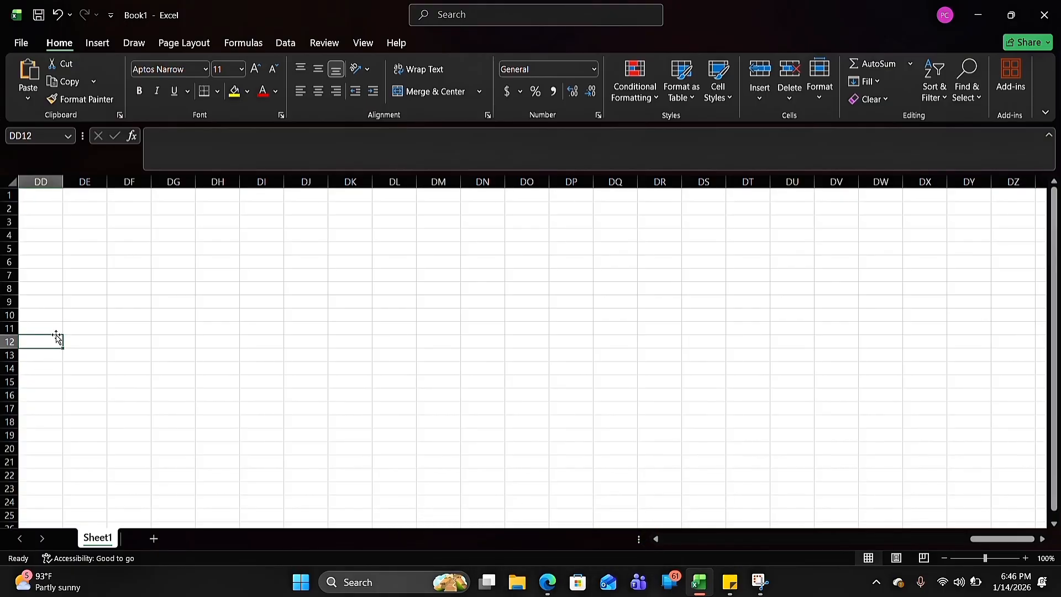
key("Down")
key("Down")
key("Down")
key("Down")
key("Down")
key("Down")
key("Down")
key("Down")
key("Down")
key("Down")
key("Down")
key("Down")
key("Down")
key("Down")
key("Down")
key("Down")
key("Down")
key("Down")
key("Down")
key("Down")
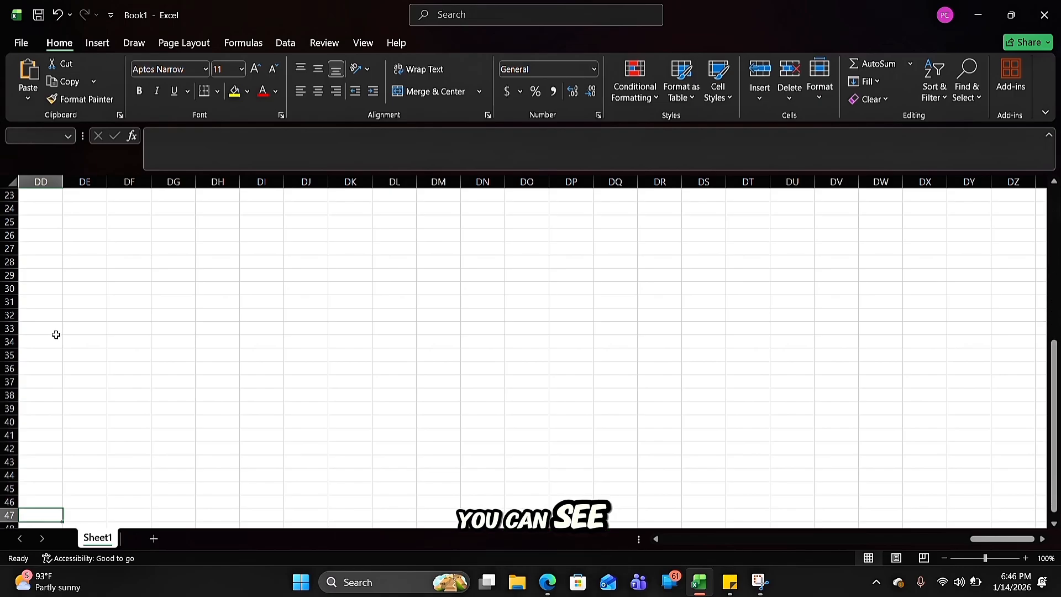
key("Down")
key("Down")
key("Down")
key("Down")
key("Down")
key("Down")
key("Down")
key("Down")
key("Down")
key("Down")
key("Down")
key("Down")
key("Down")
key("Down")
key("Down")
key("Down")
key("Down")
key("Down")
key("Down")
key("Down")
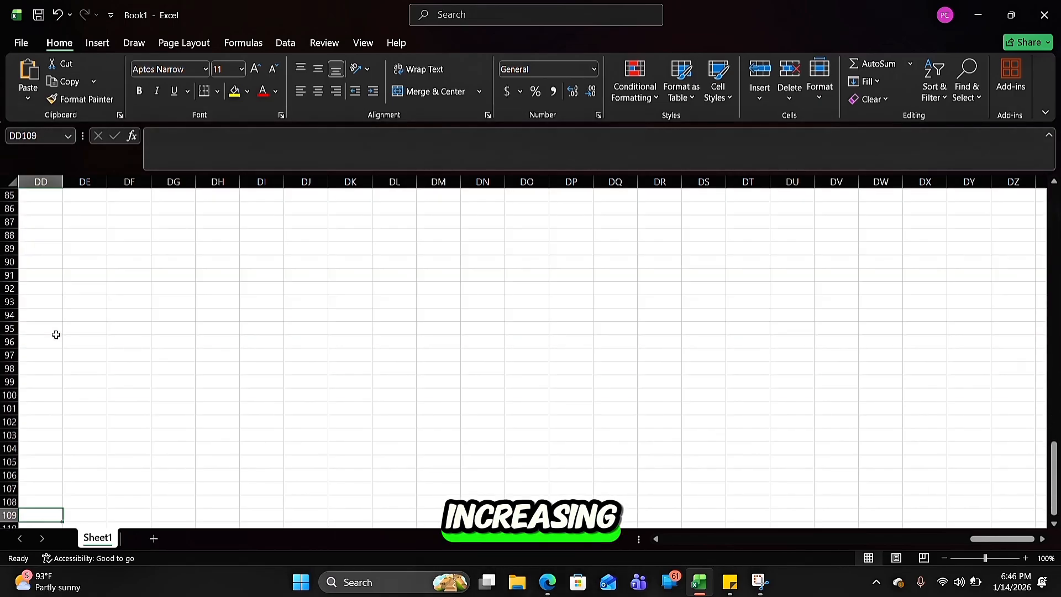
key("Down")
key("Down")
key("Down")
key("Down")
key("Down")
key("Down")
key("Down")
key("Down")
key("Down")
key("Down")
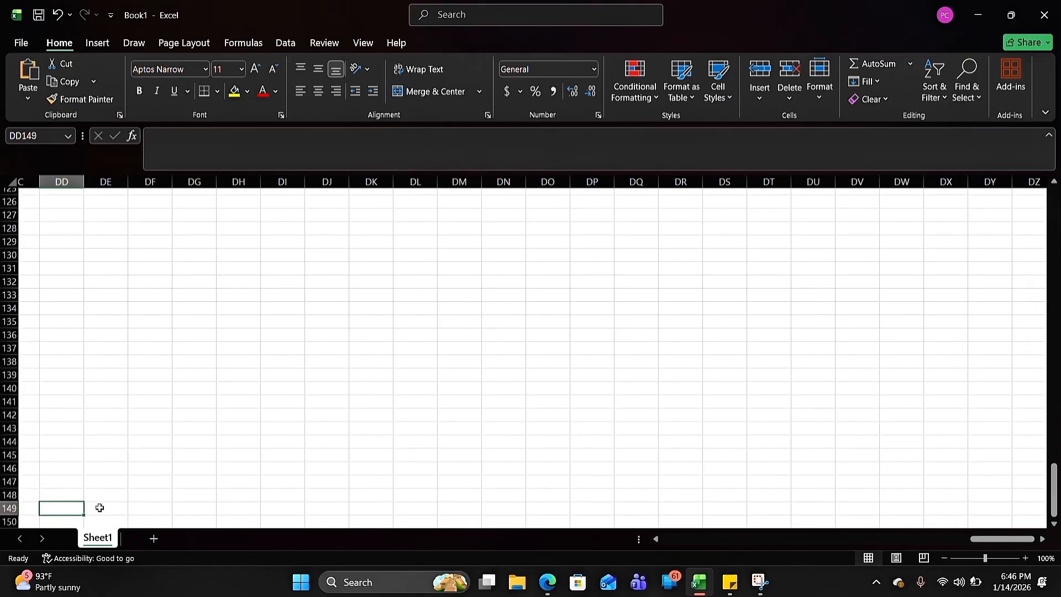
scroll(99, 507, "up", 8)
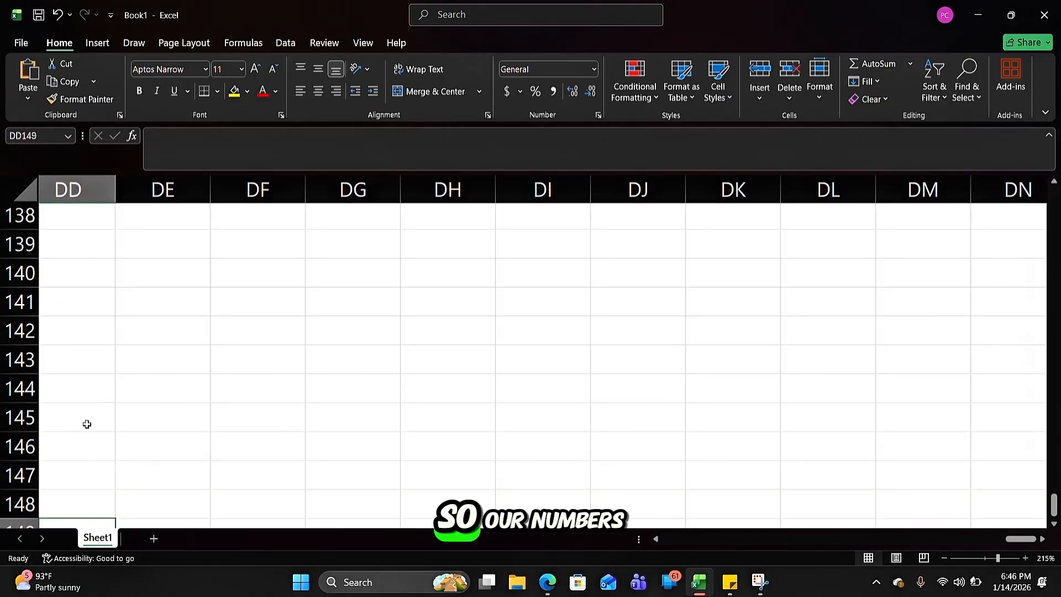
key("Down")
key("Down")
key("Down")
key("Down")
key("Down")
key("Down")
key("Down")
key("Down")
key("Down")
key("Down")
key("Down")
key("Down")
key("Down")
key("Down")
key("Down")
key("Down")
key("Down")
key("Down")
key("Down")
key("Down")
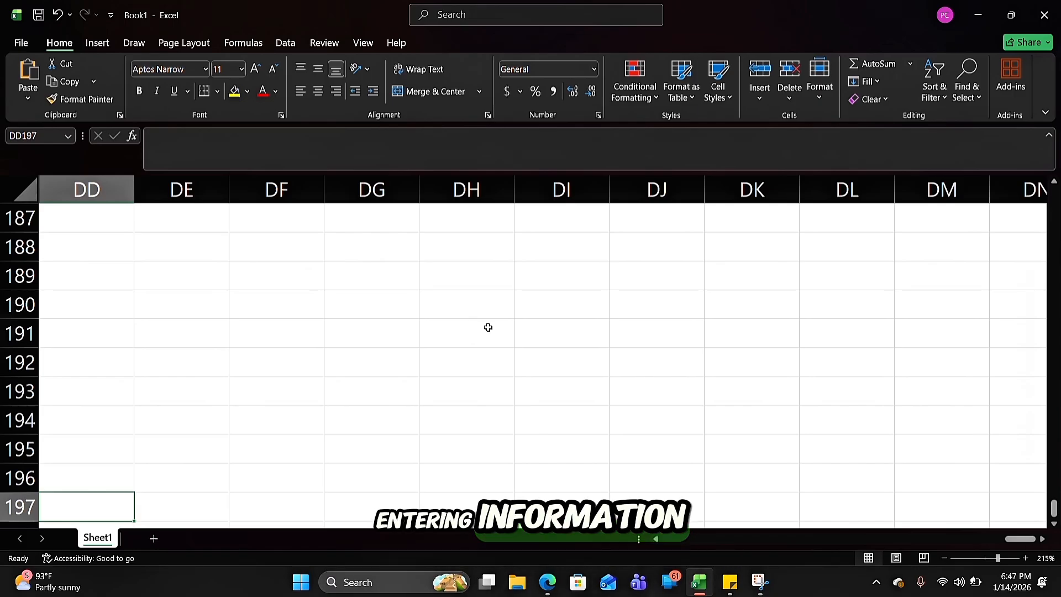
Go back along row 9 from column DB to column A and select cell A1 at the start of the worksheet
scroll(339, 329, "down", 3)
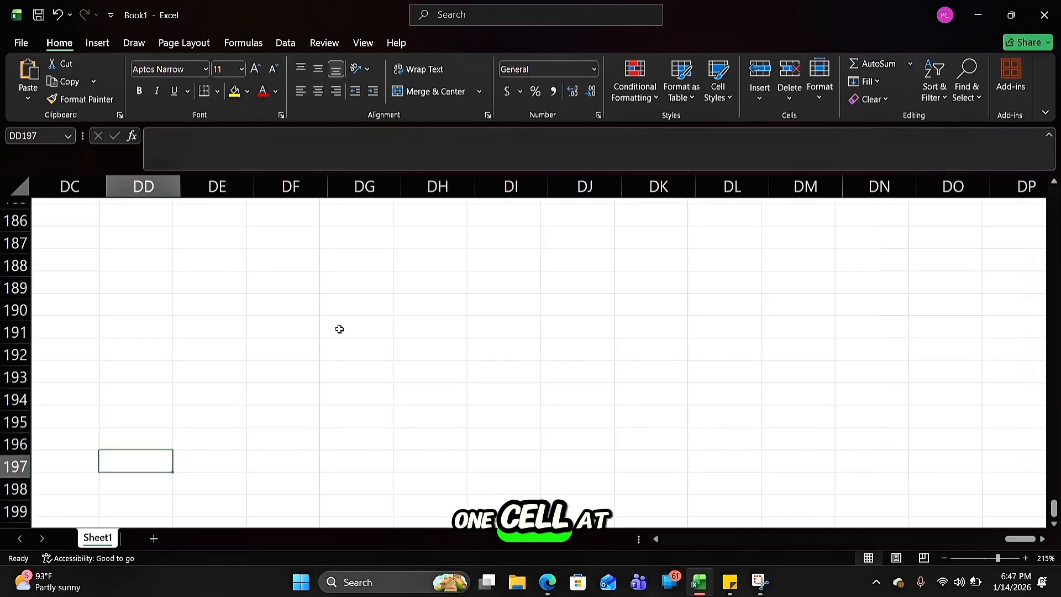
scroll(339, 329, "down", 10)
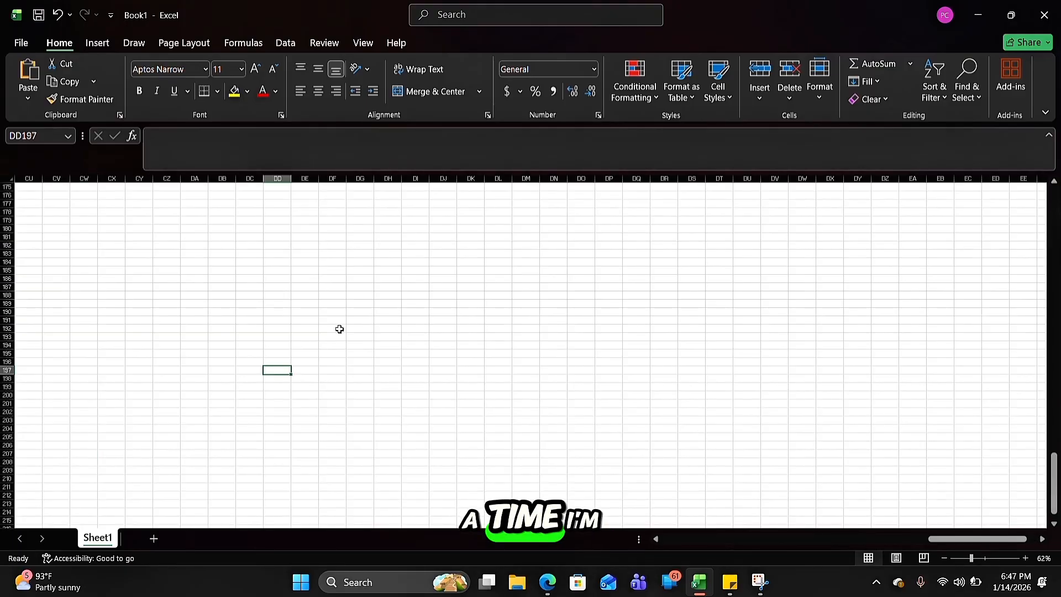
scroll(339, 329, "up", 20)
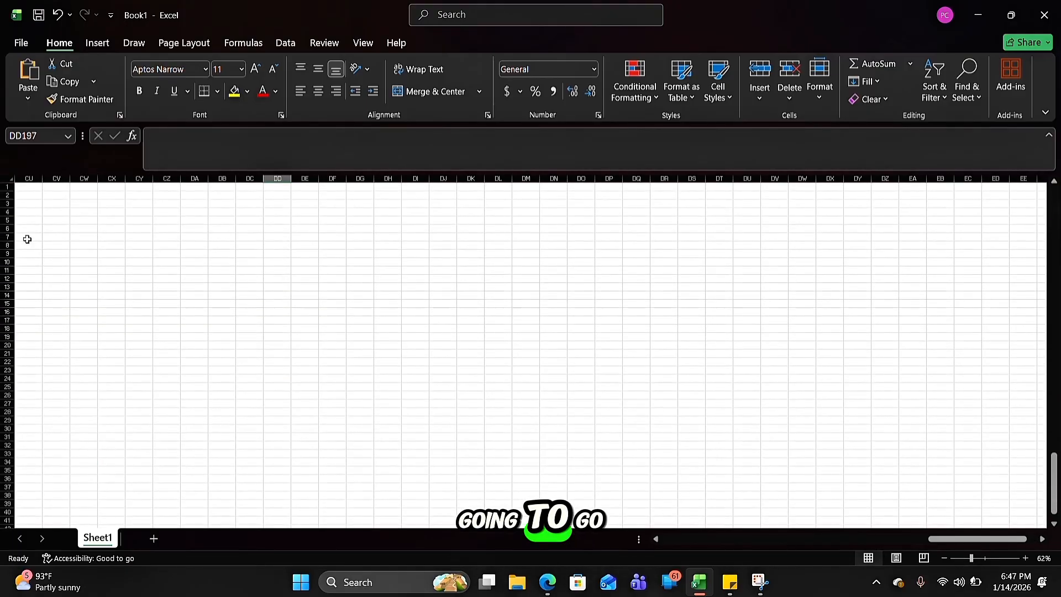
left_click(216, 254)
key("Left")
key("Left")
key("Left")
key("Left")
key("Left")
key("Left")
key("Left")
key("Left")
key("Left")
key("Left")
key("Left")
key("Left")
key("Left")
key("Left")
key("Left")
key("Left")
key("Left")
key("Left")
key("Left")
key("Left")
key("Left")
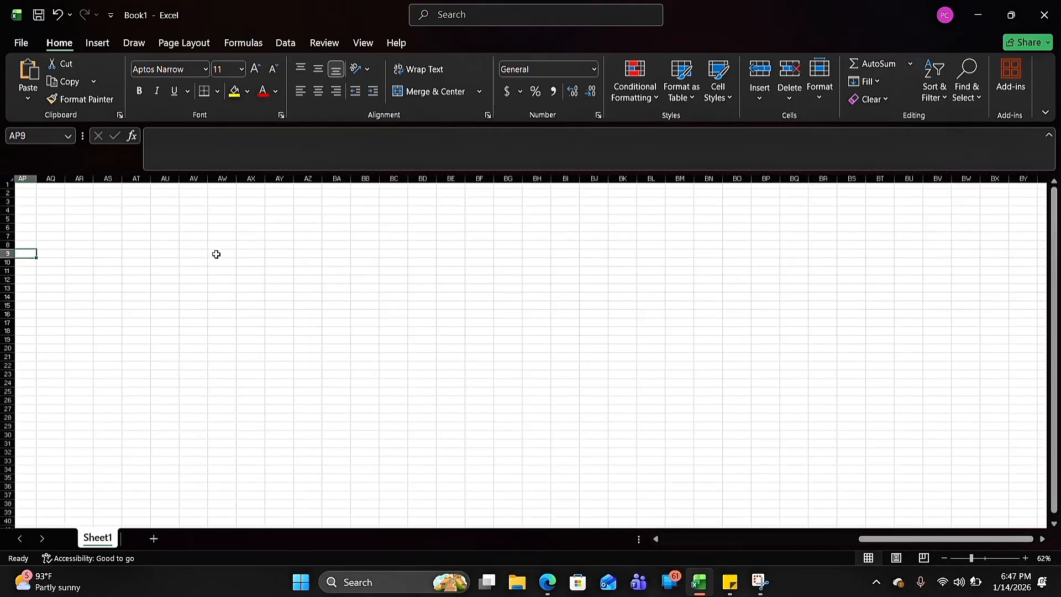
scroll(216, 254, "up", 4)
scroll(216, 254, "up", 3)
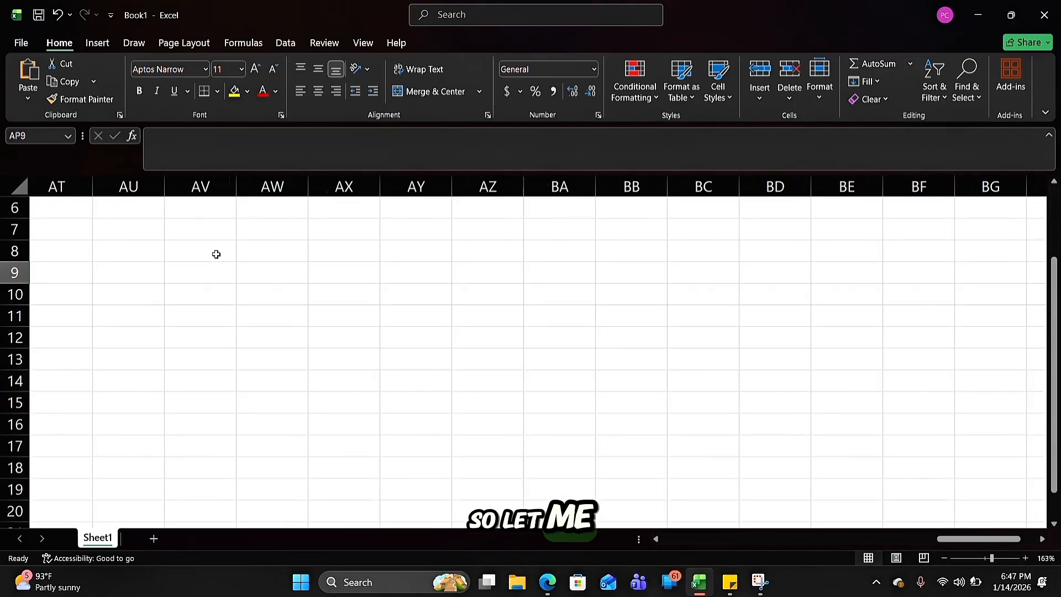
key("Left")
key("Left")
key("Left")
key("Left")
key("Left")
key("Left")
key("Left")
key("Left")
key("Left")
key("Left")
key("Left")
key("Left")
key("Left")
key("Left")
key("Left")
key("Left")
key("Left")
key("Left")
key("Left")
key("Left")
key("Left")
key("Left")
key("Left")
key("Left")
key("Left")
key("Left")
key("Left")
key("Left")
key("Left")
key("Left")
key("Left")
key("Left")
key("Left")
key("Left")
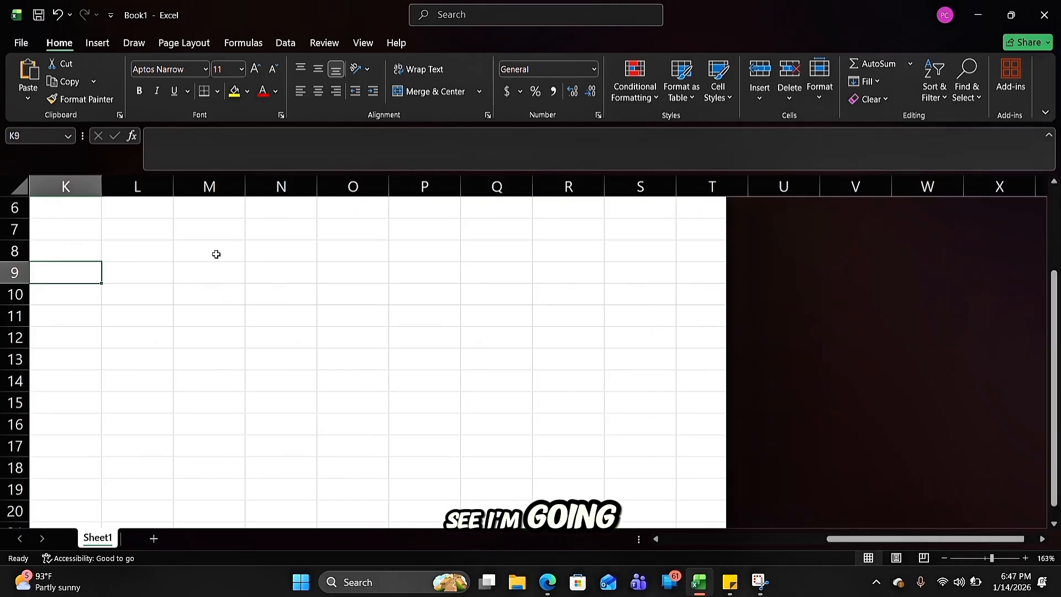
scroll(122, 200, "up", 1)
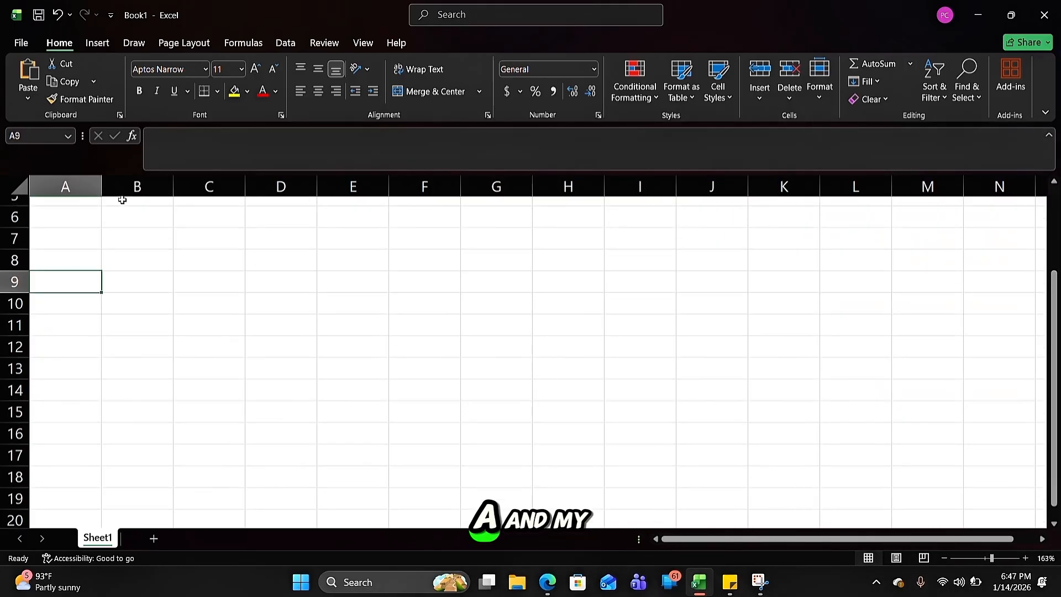
scroll(123, 200, "up", 2)
left_click(50, 210)
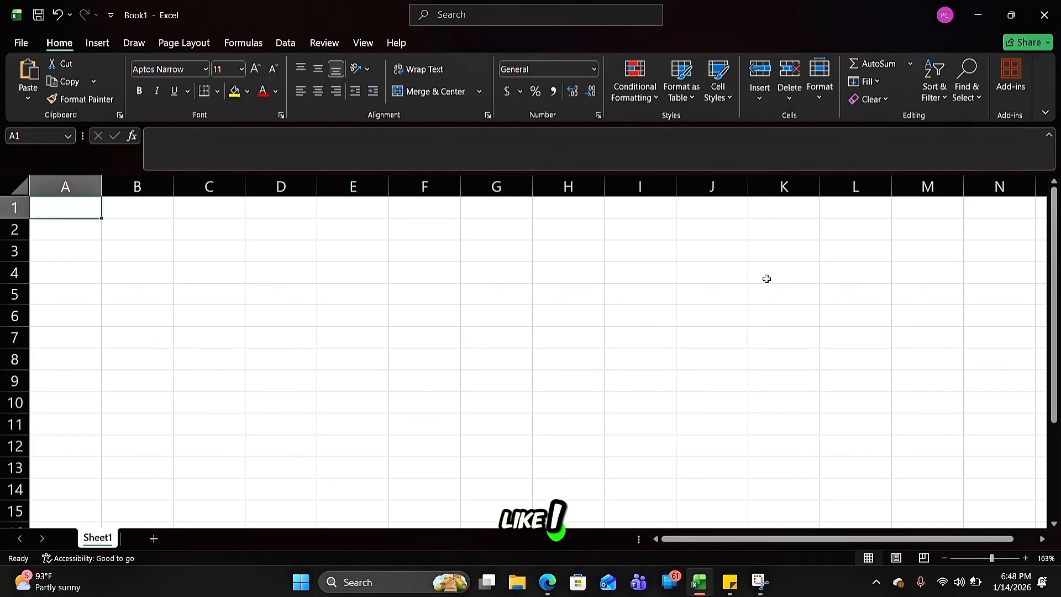
Shrink the workbook window to check the Excel Lesson 2 notes on the desktop, and bring it back to full screen
left_click(1011, 15)
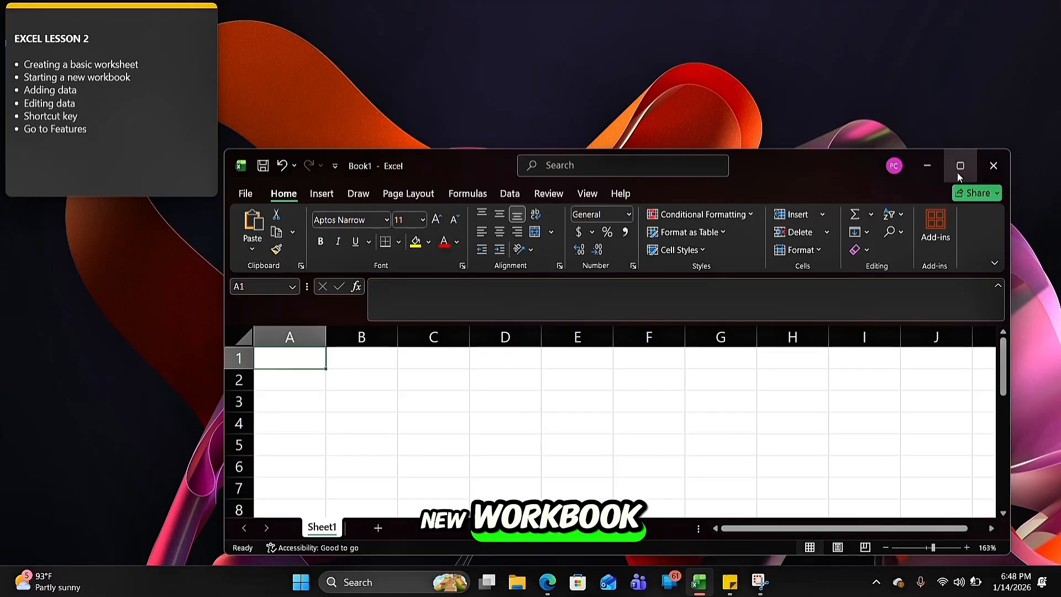
mouse_move(958, 174)
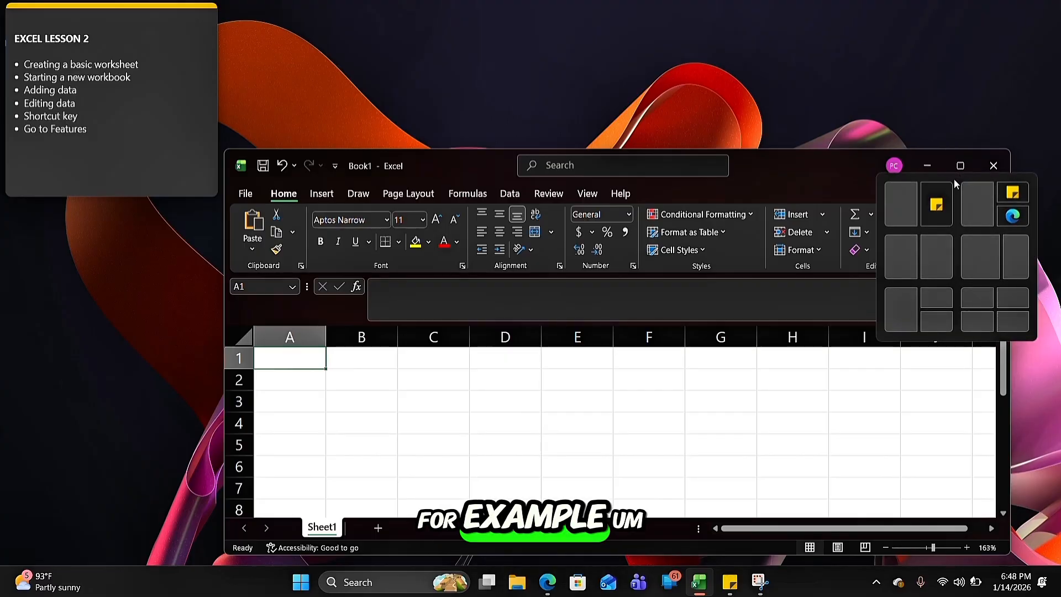
left_click(655, 426)
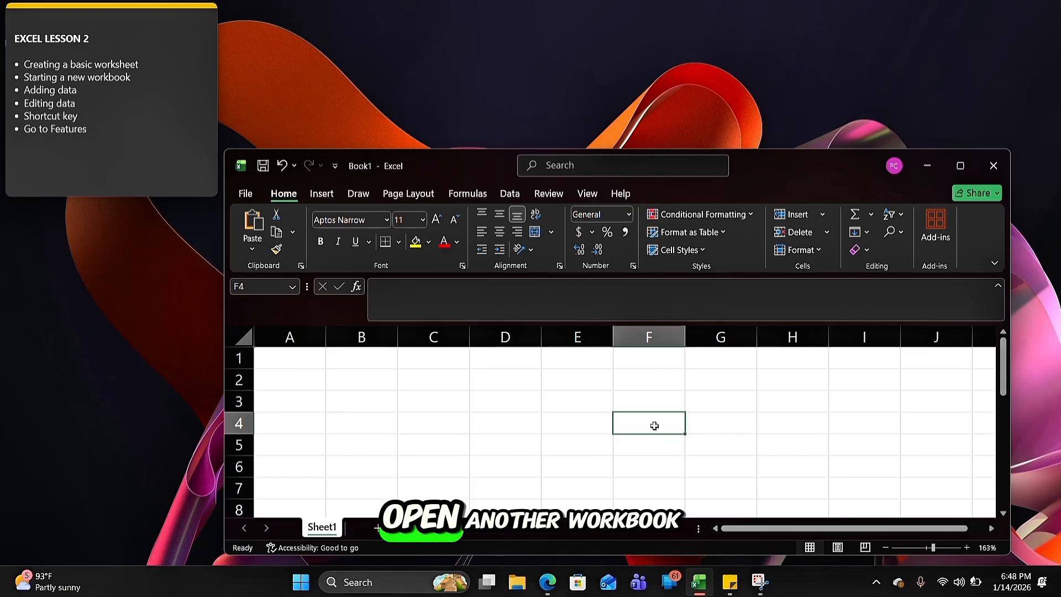
left_click(960, 165)
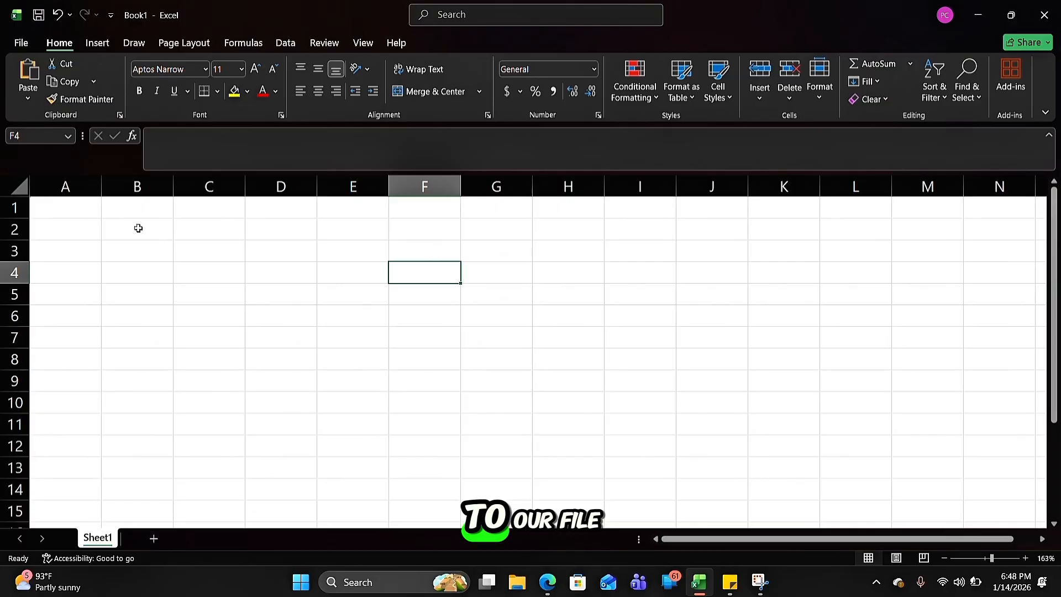
Create a second blank workbook while keeping Book1 open
left_click(22, 44)
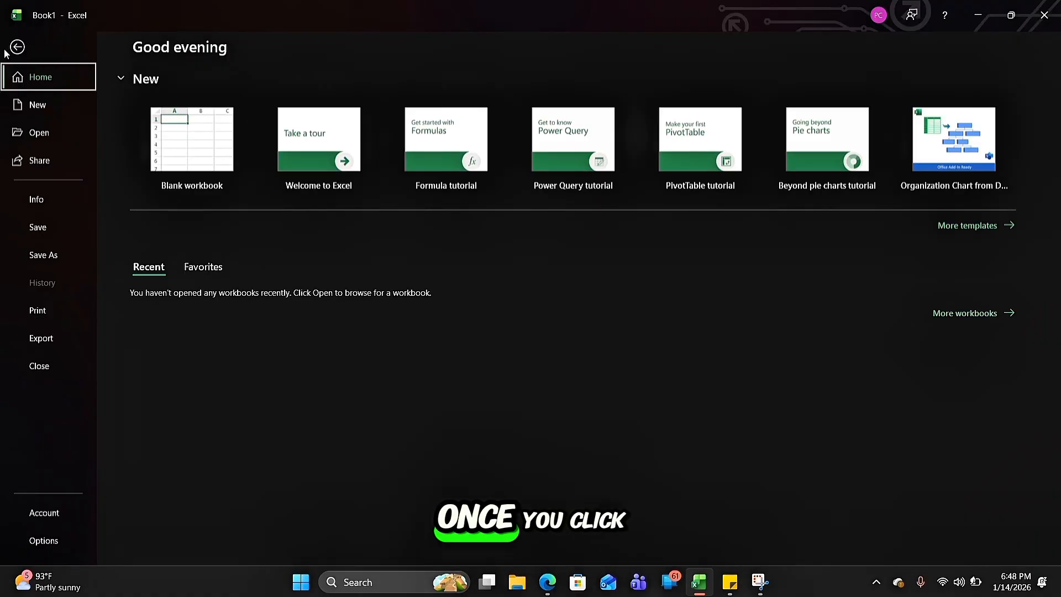
left_click(13, 48)
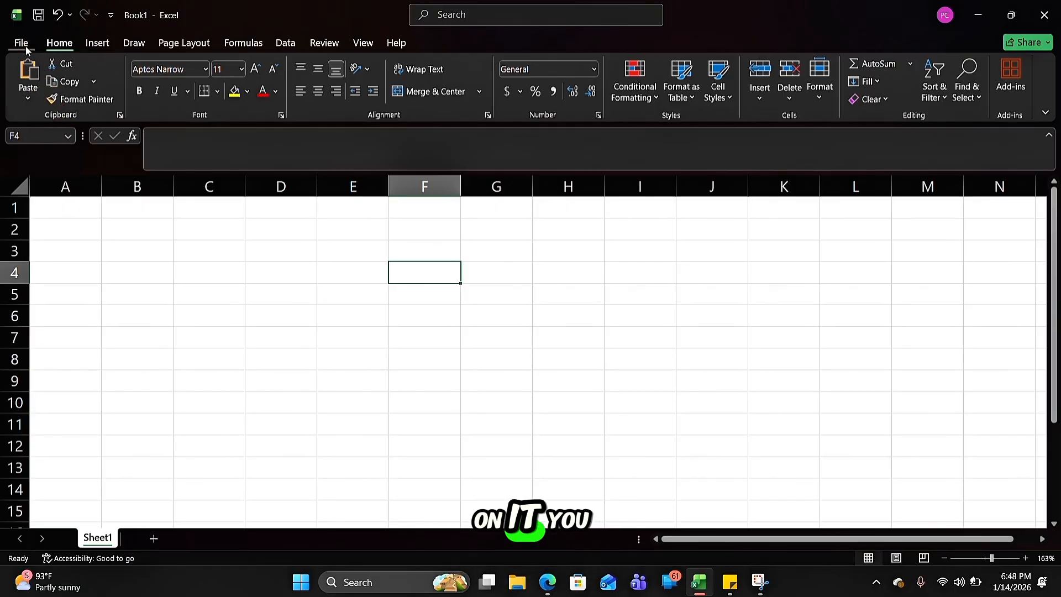
left_click(20, 43)
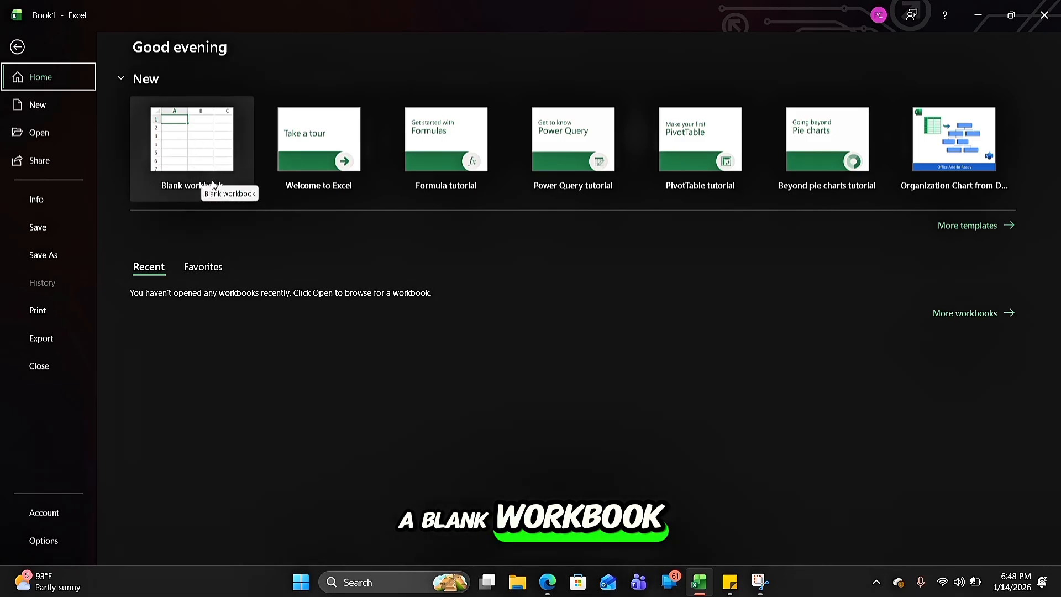
left_click(31, 106)
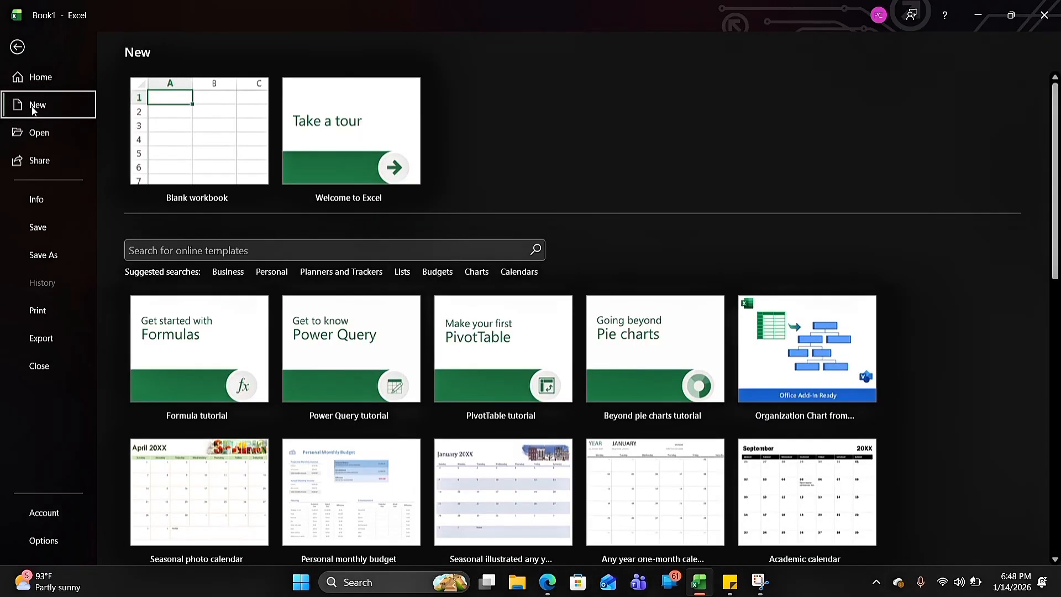
left_click(214, 148)
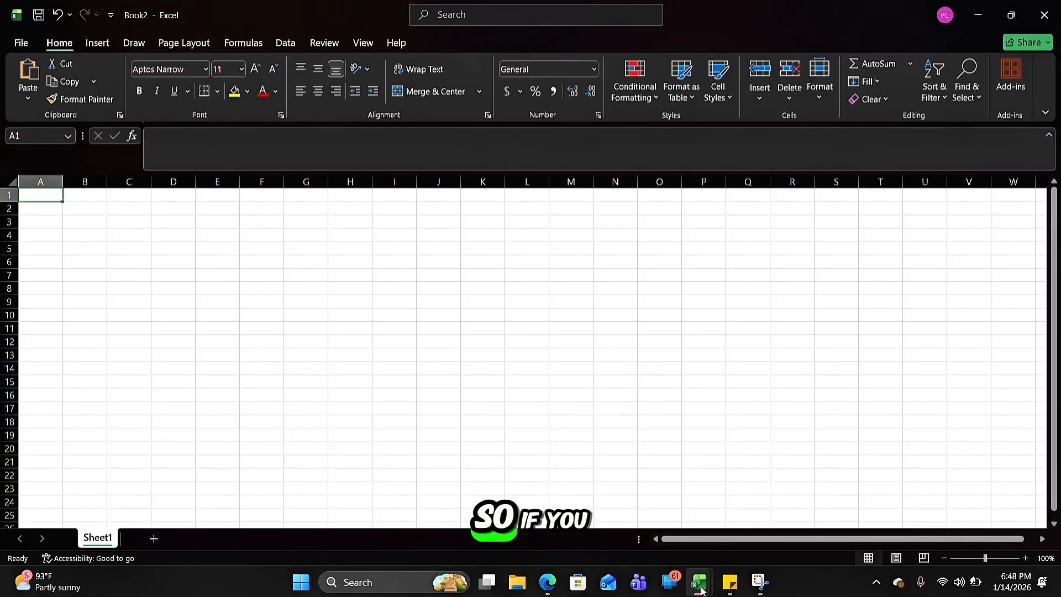
Switch to Book1 and back to Book2 to compare the two open workbooks
mouse_move(700, 582)
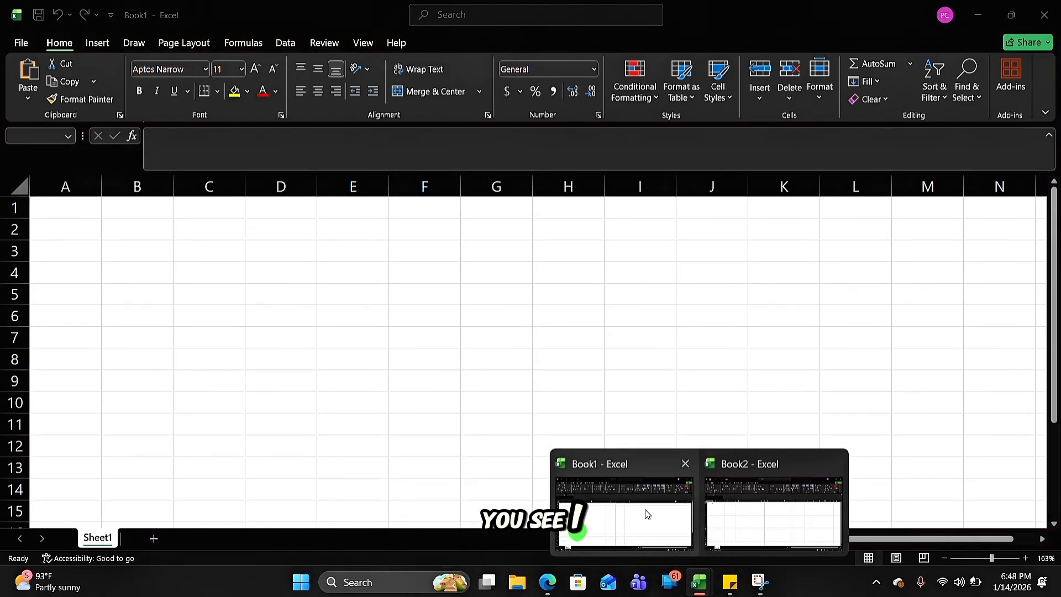
left_click(647, 514)
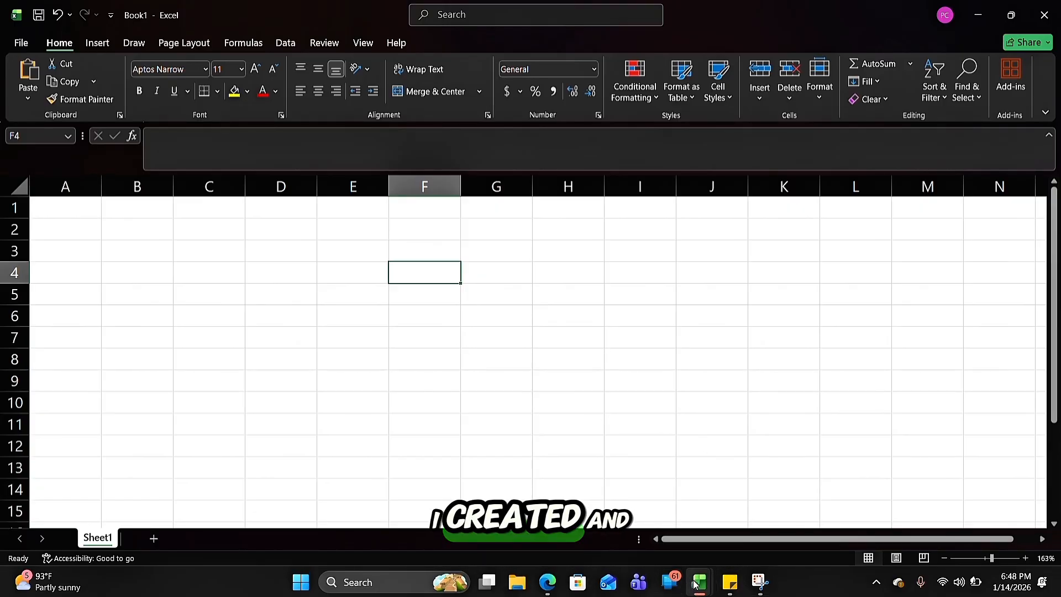
mouse_move(696, 590)
left_click(757, 500)
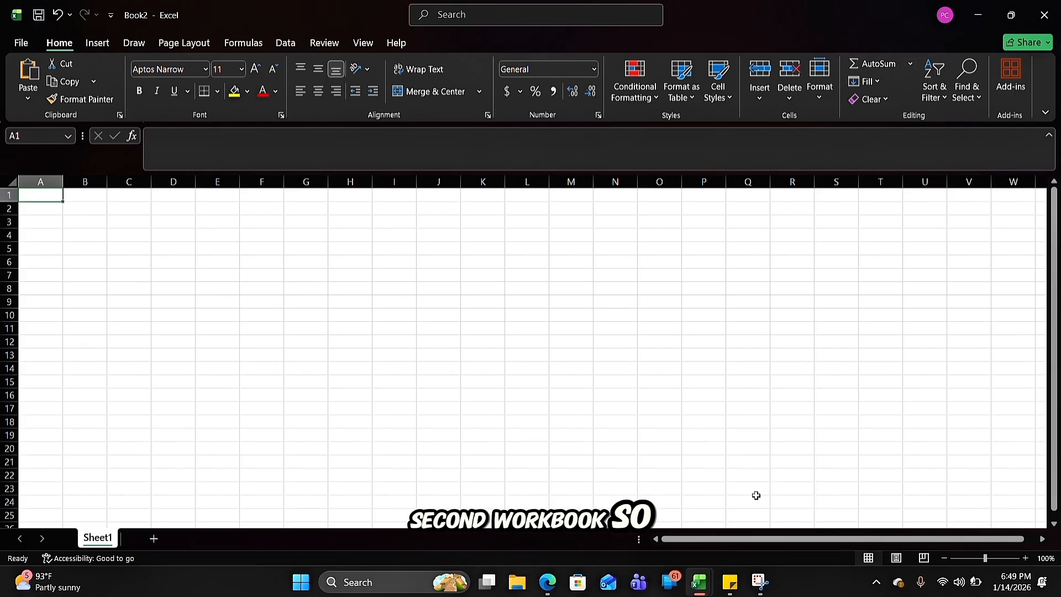
Switch to Book1 and enter the text "save" in cell B5
mouse_move(707, 591)
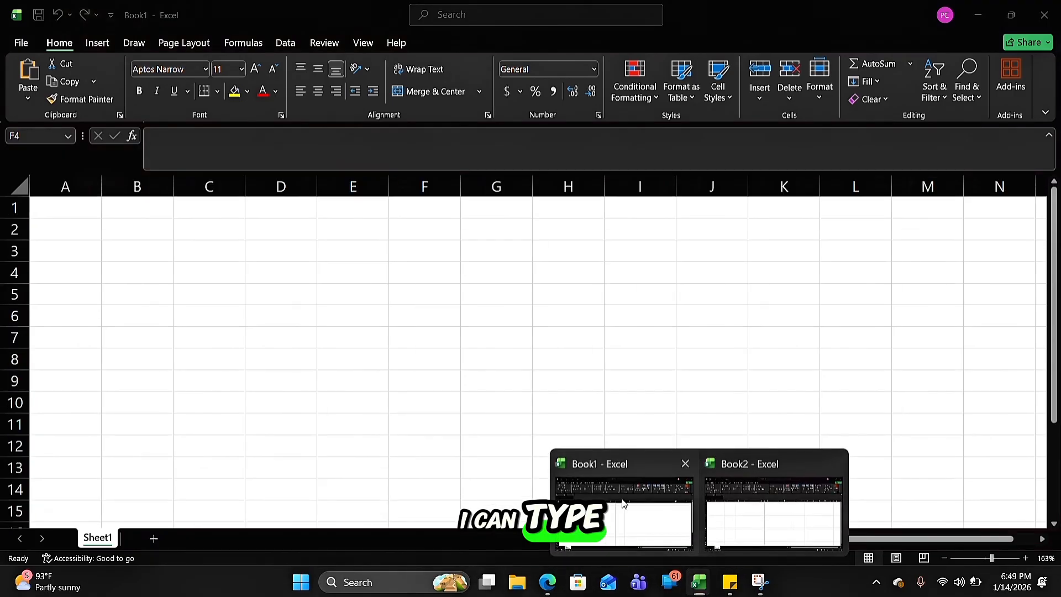
left_click(605, 501)
left_click(113, 287)
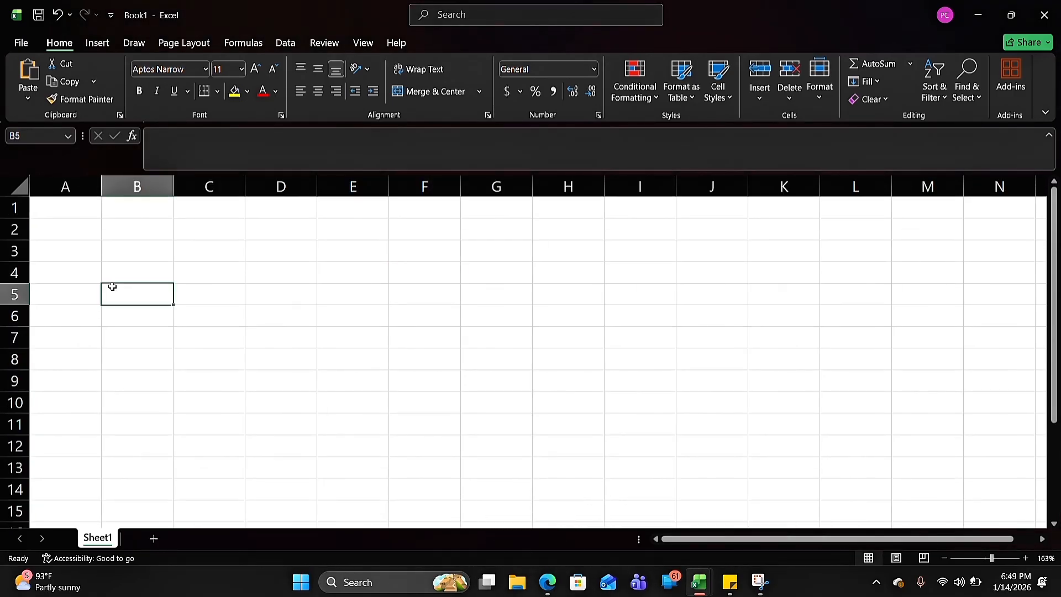
type("save")
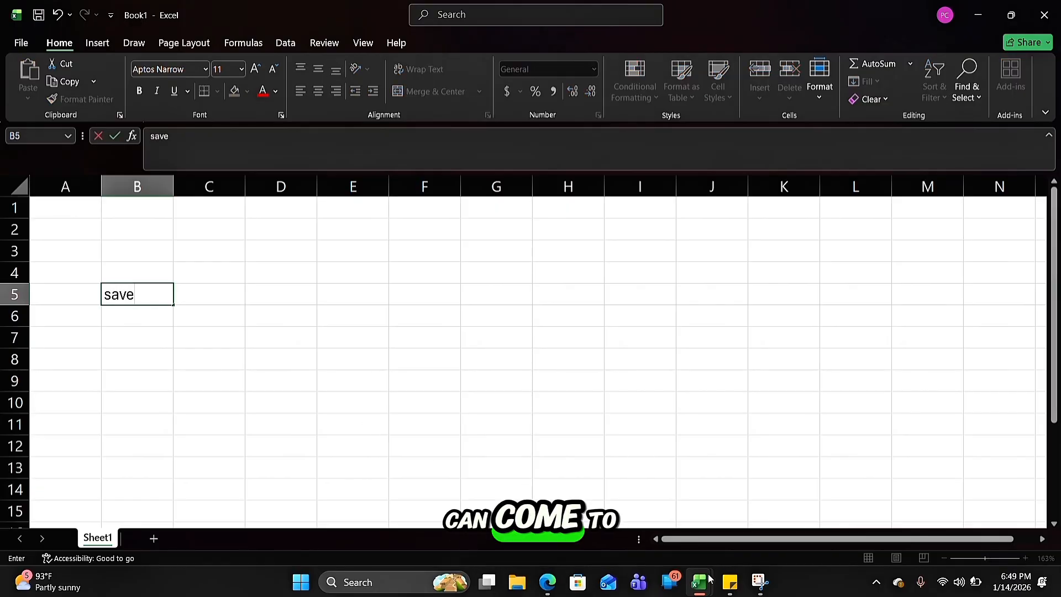
Switch to Book2 and enter the text "date" in cell E10
mouse_move(705, 588)
left_click(753, 523)
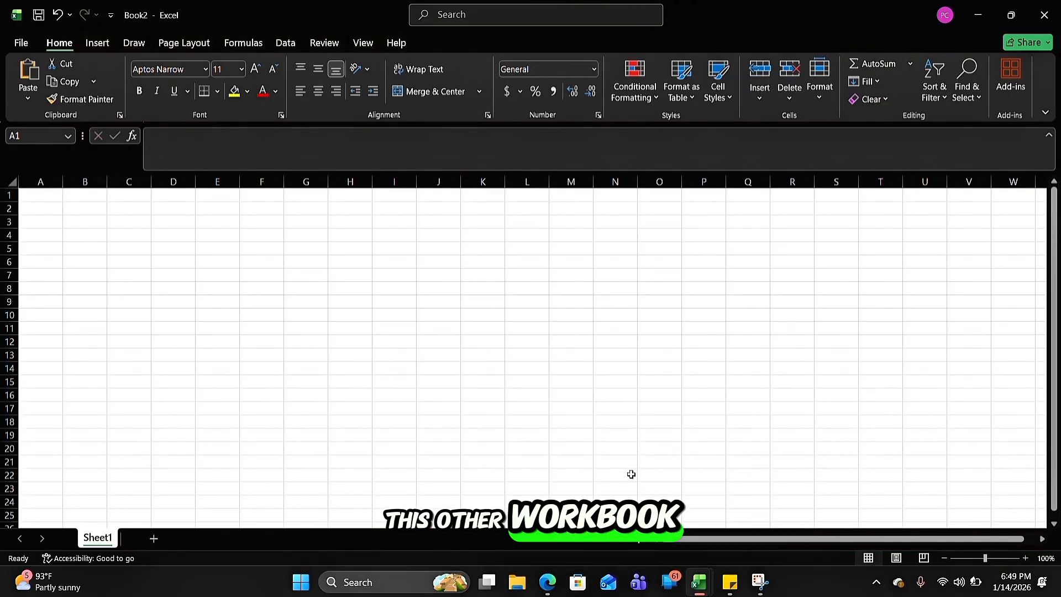
left_click(208, 316)
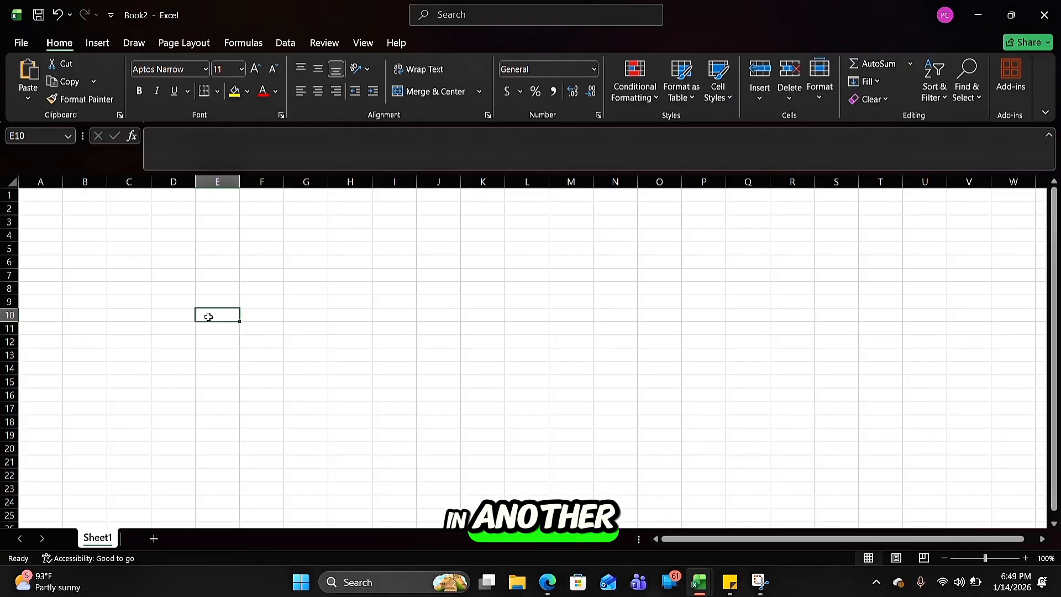
type("dea")
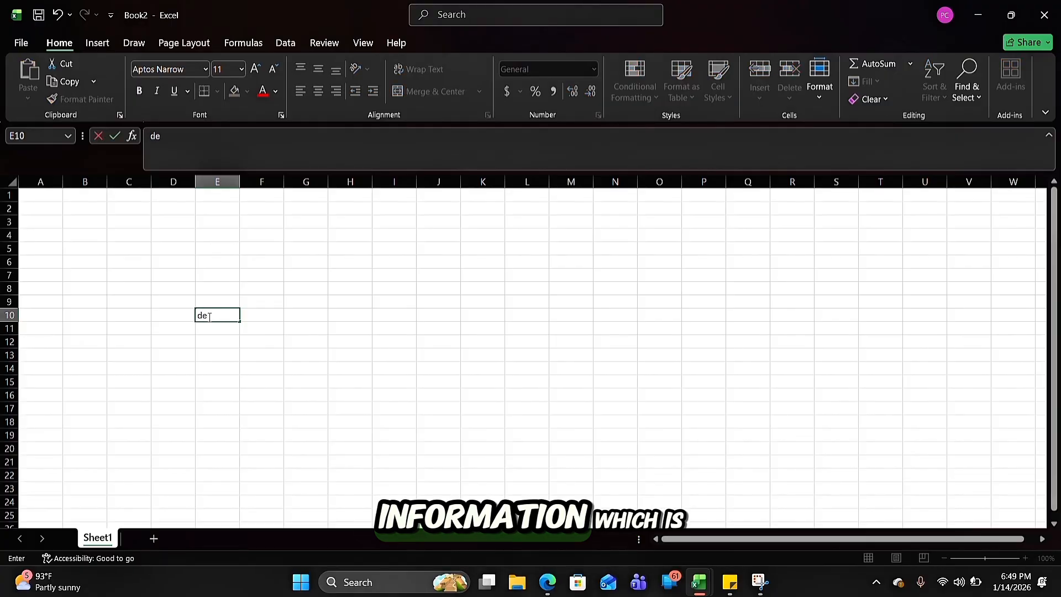
key("BackSpace")
key("BackSpace")
type("a")
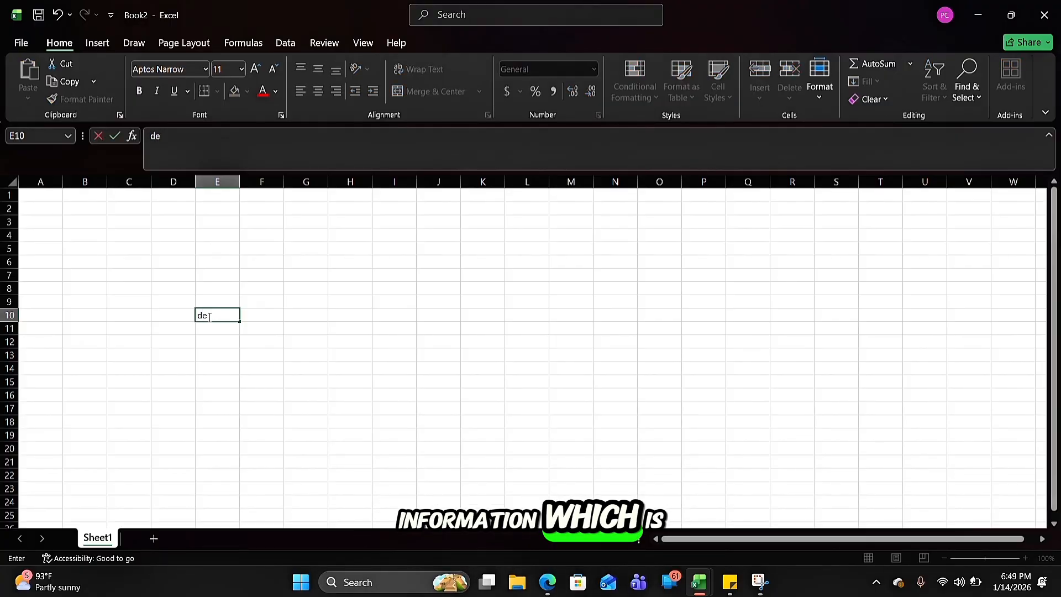
type("te")
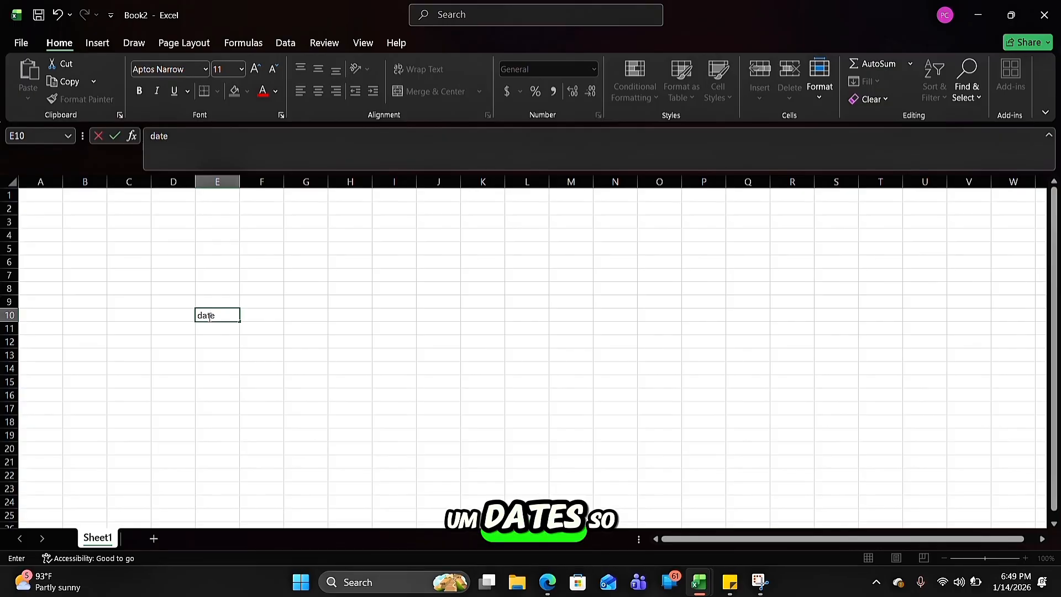
scroll(291, 319, "up", 6)
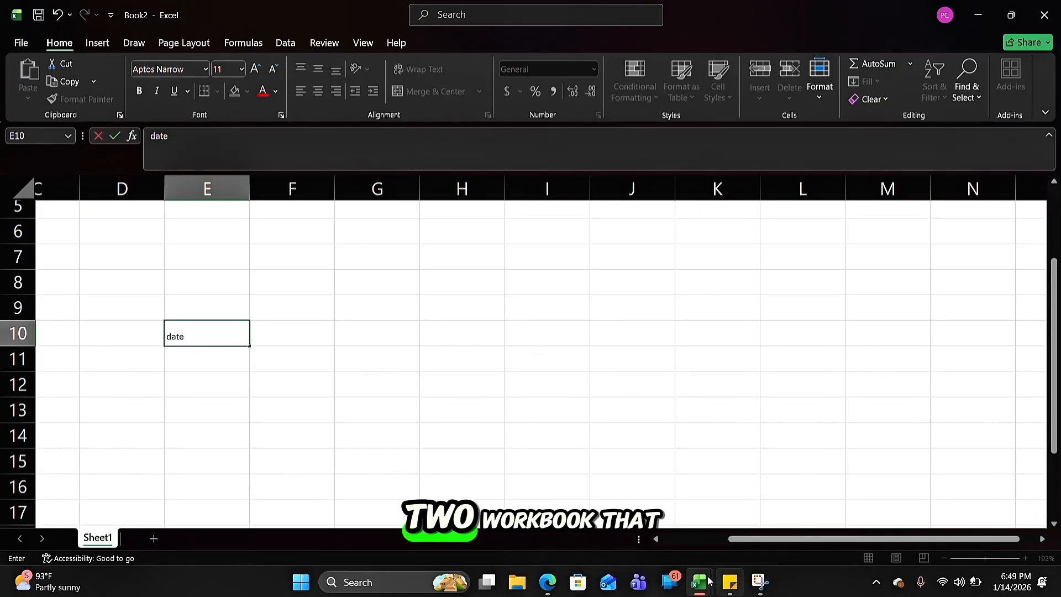
Switch to Book1 and return to Book2 to check the text entered in each workbook
mouse_move(699, 582)
left_click(638, 534)
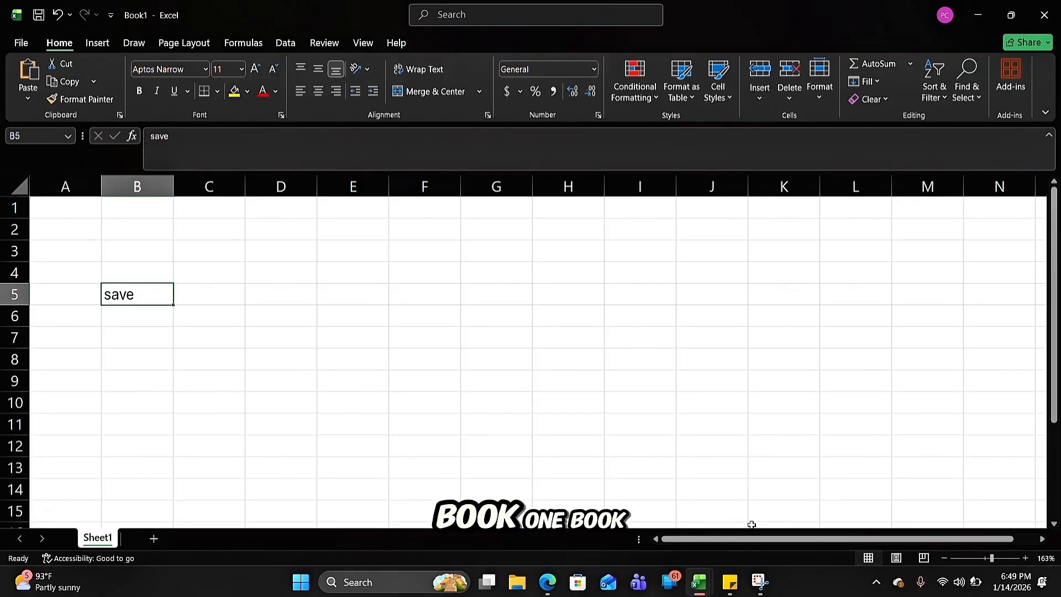
mouse_move(700, 585)
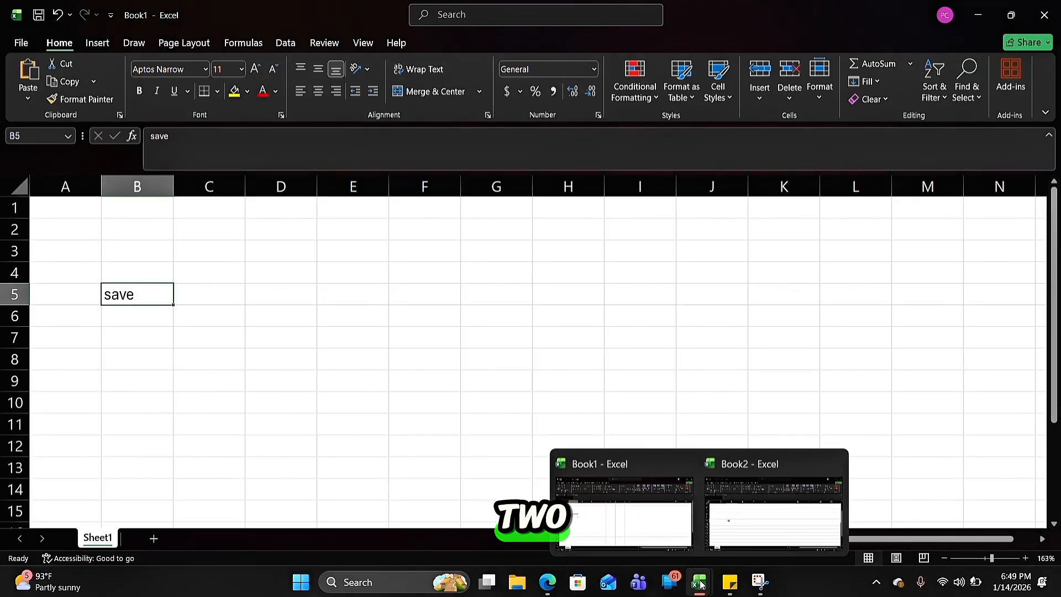
left_click(773, 525)
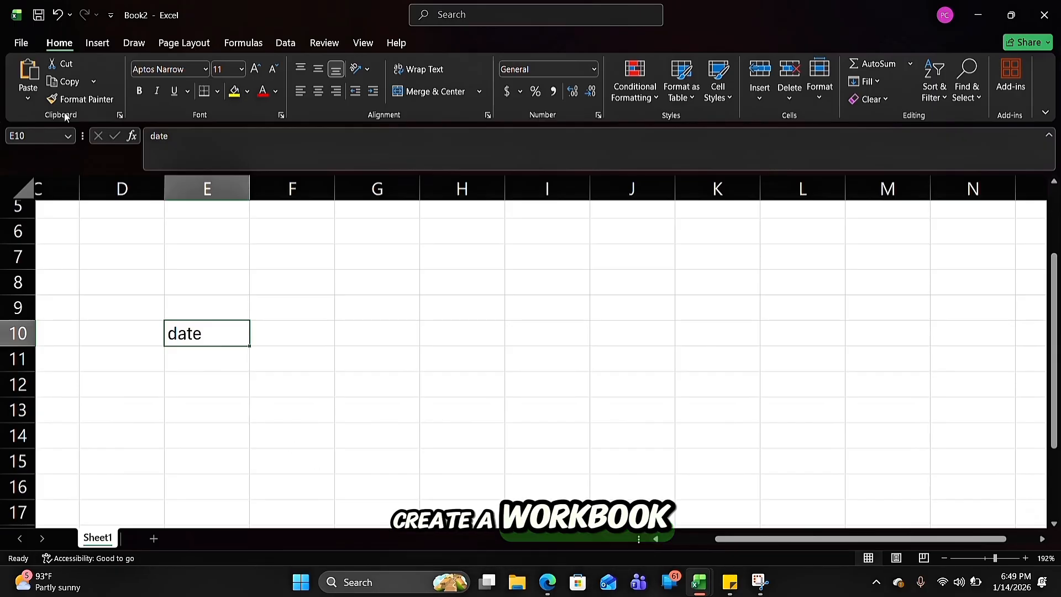
Create a third blank workbook and close it again
left_click(24, 48)
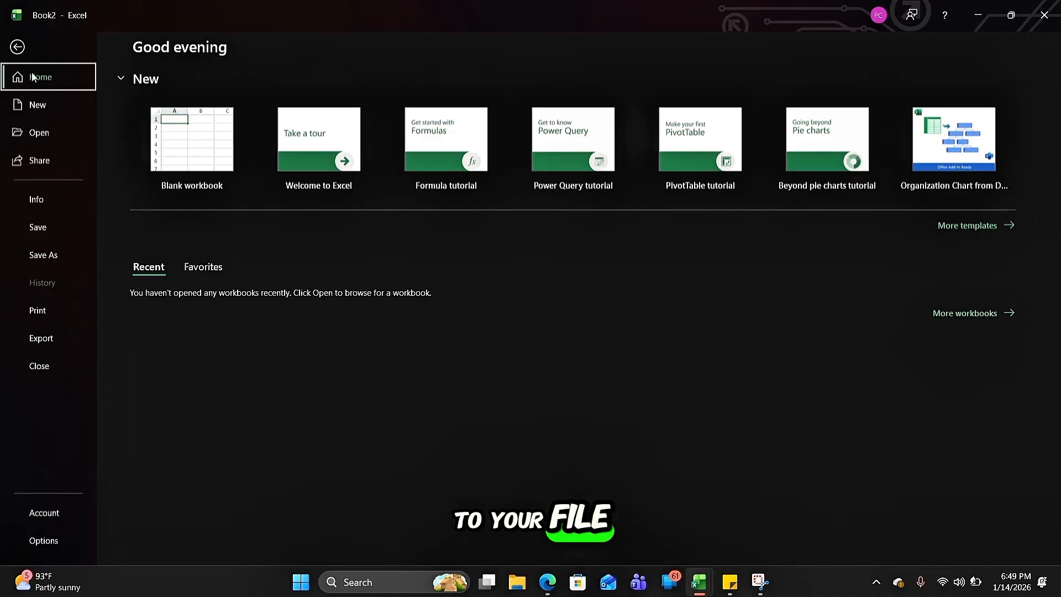
left_click(44, 103)
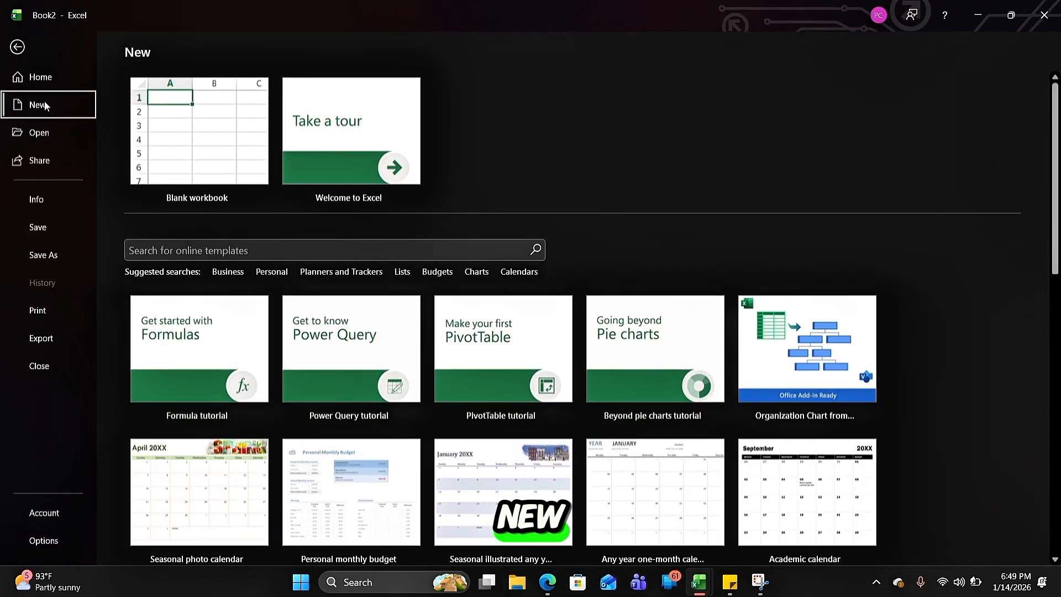
left_click(205, 136)
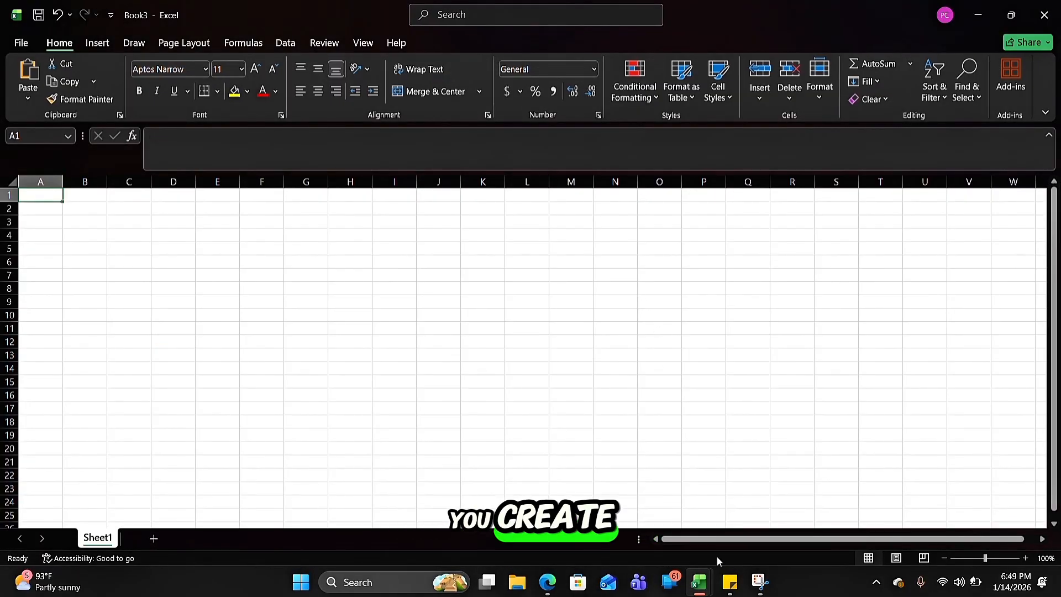
mouse_move(705, 585)
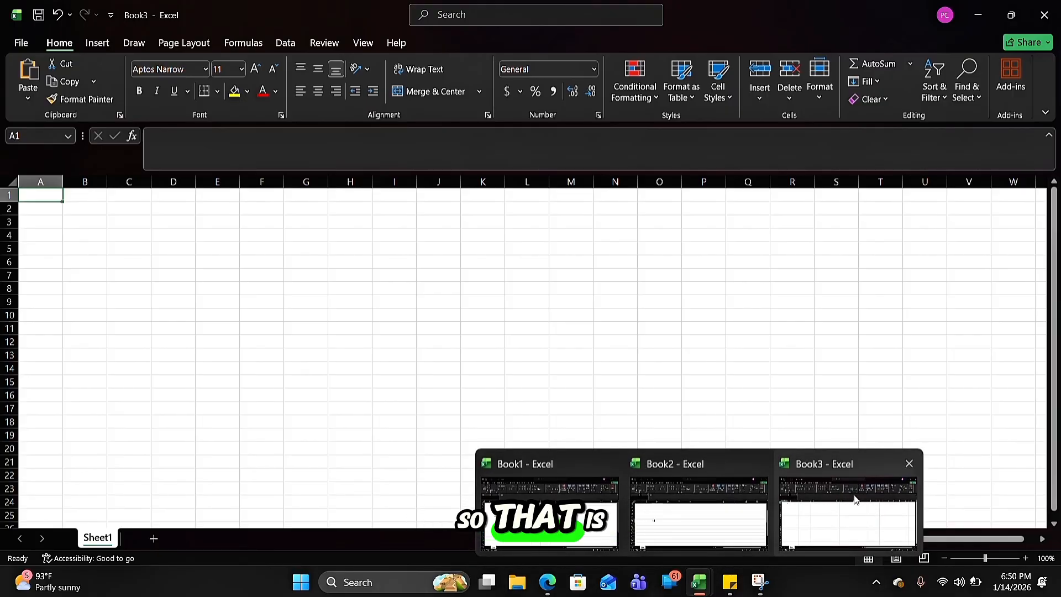
left_click(909, 472)
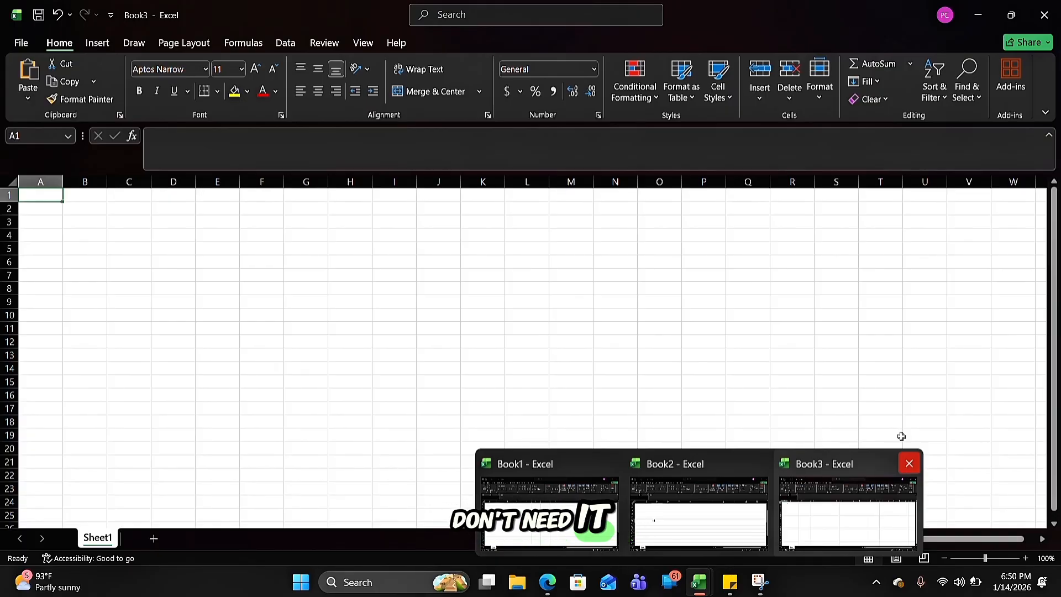
left_click(1058, 2)
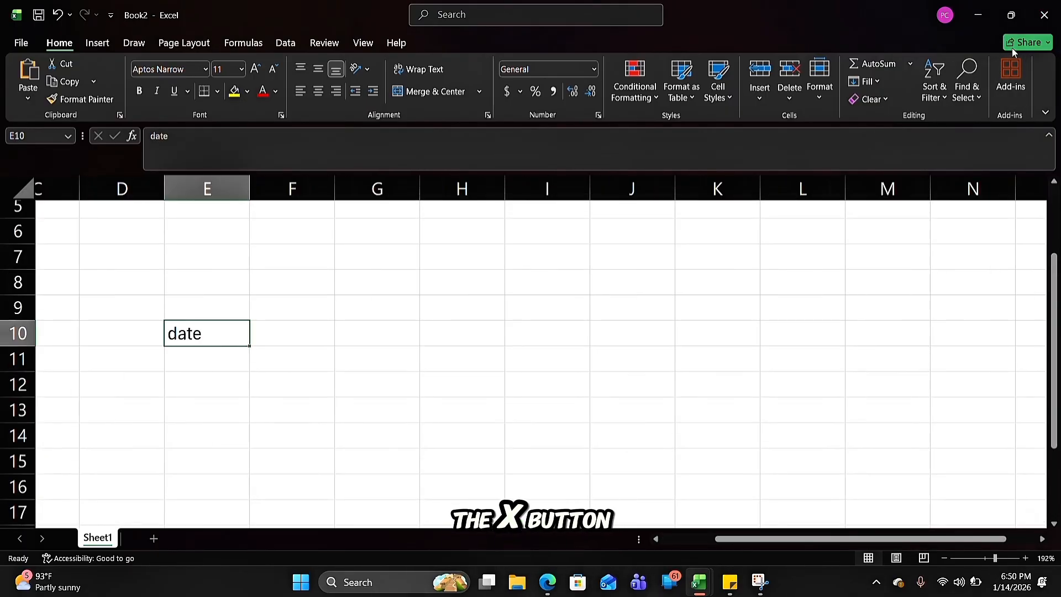
Close Book2 without saving its changes
left_click(1046, 18)
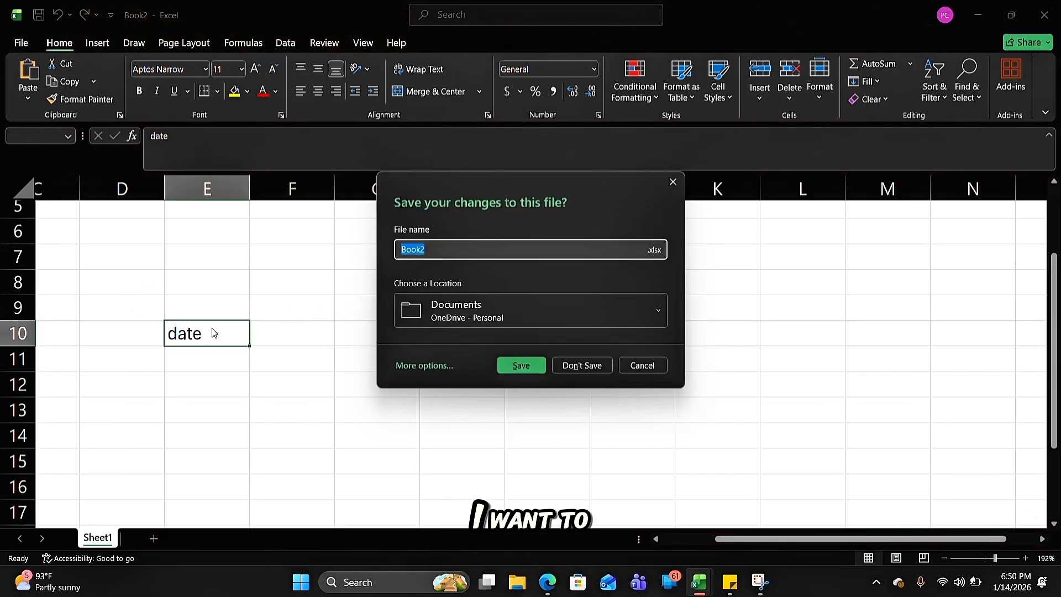
left_click(589, 365)
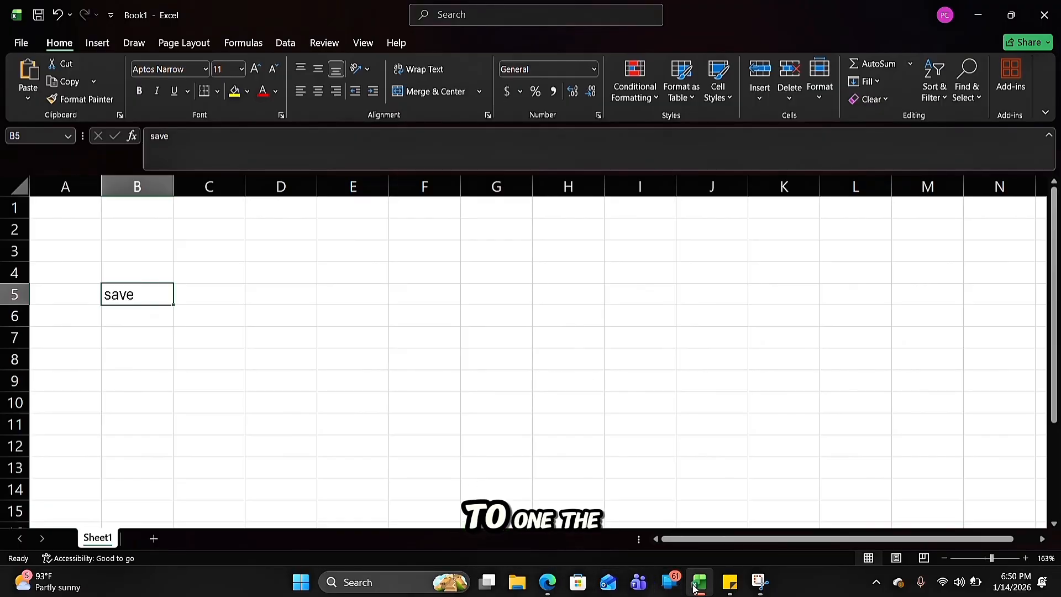
Delete the text "save" from cell B5 in Book1
left_click(335, 380)
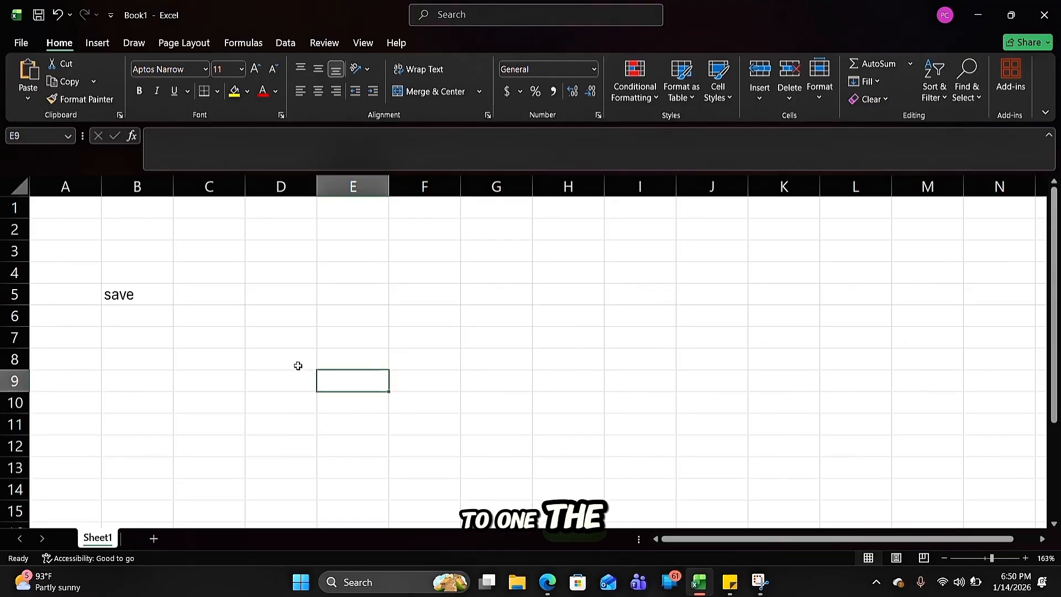
left_click(121, 293)
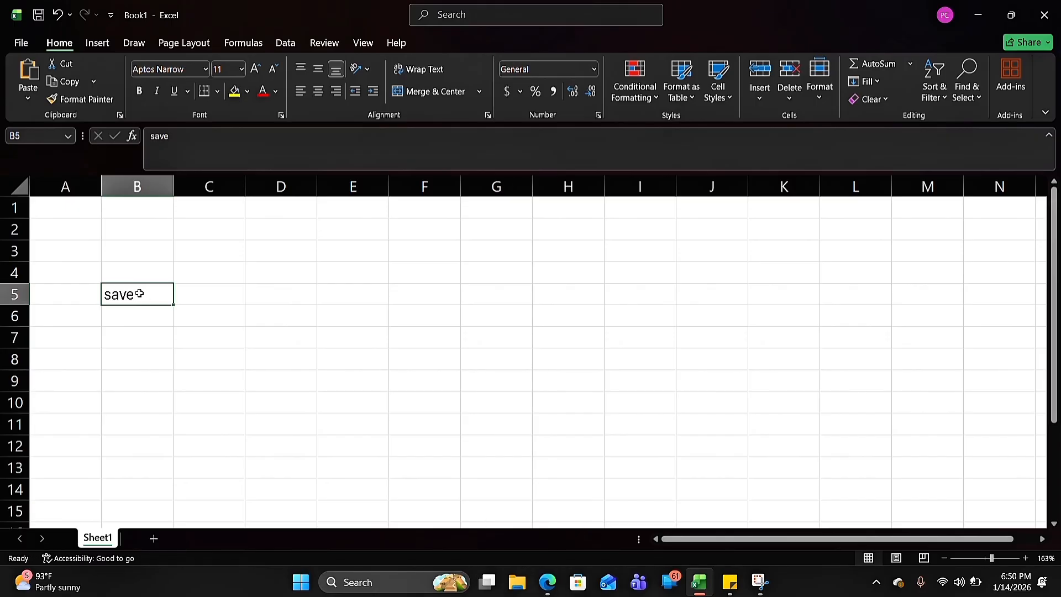
key("BackSpace")
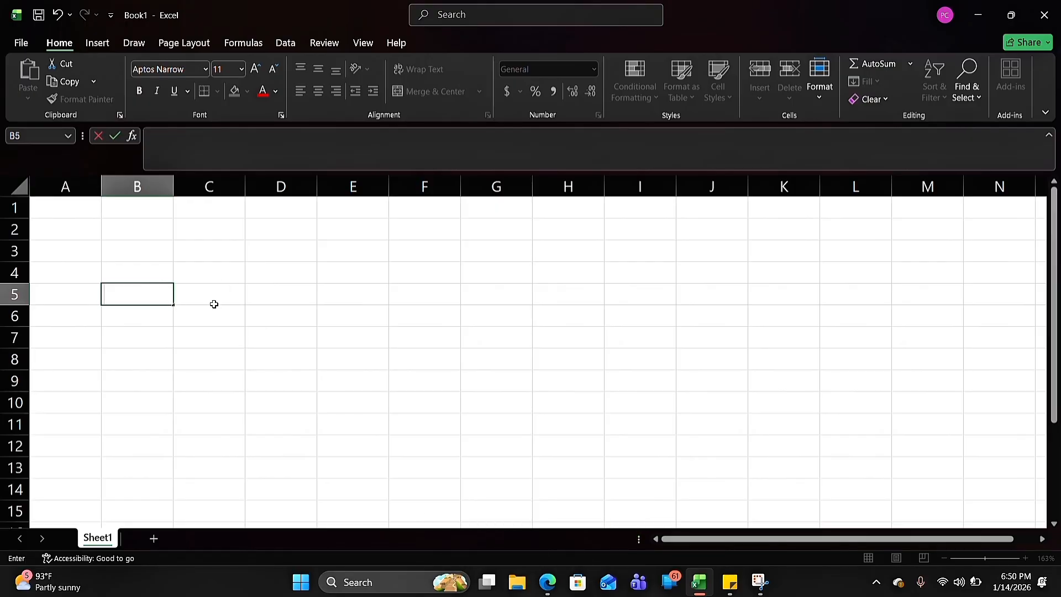
left_click(394, 344)
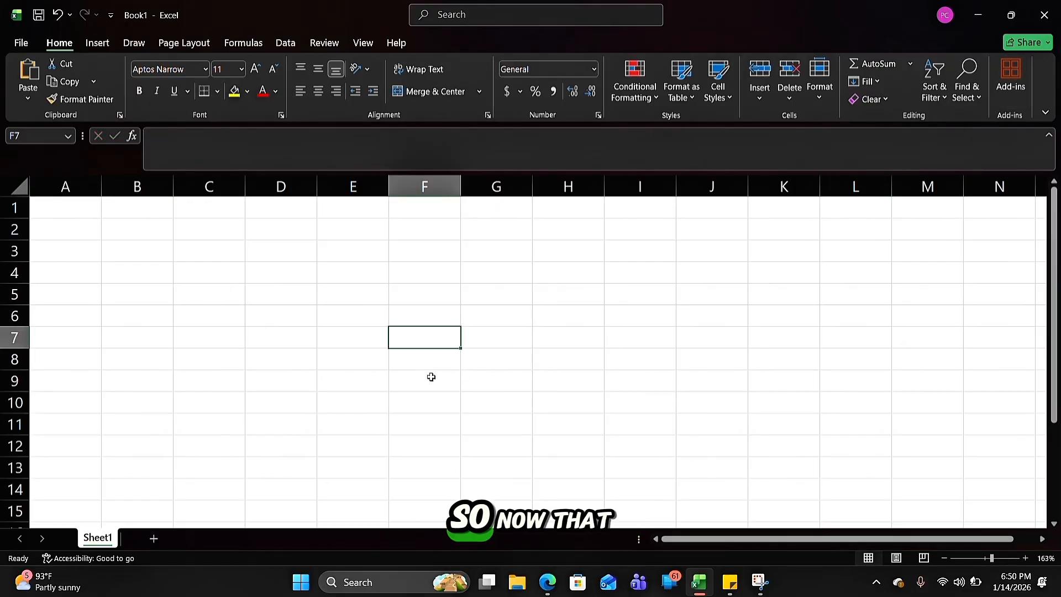
Review the lesson outline note behind the workbook window, and highlight column D and a row as examples
left_click(1010, 15)
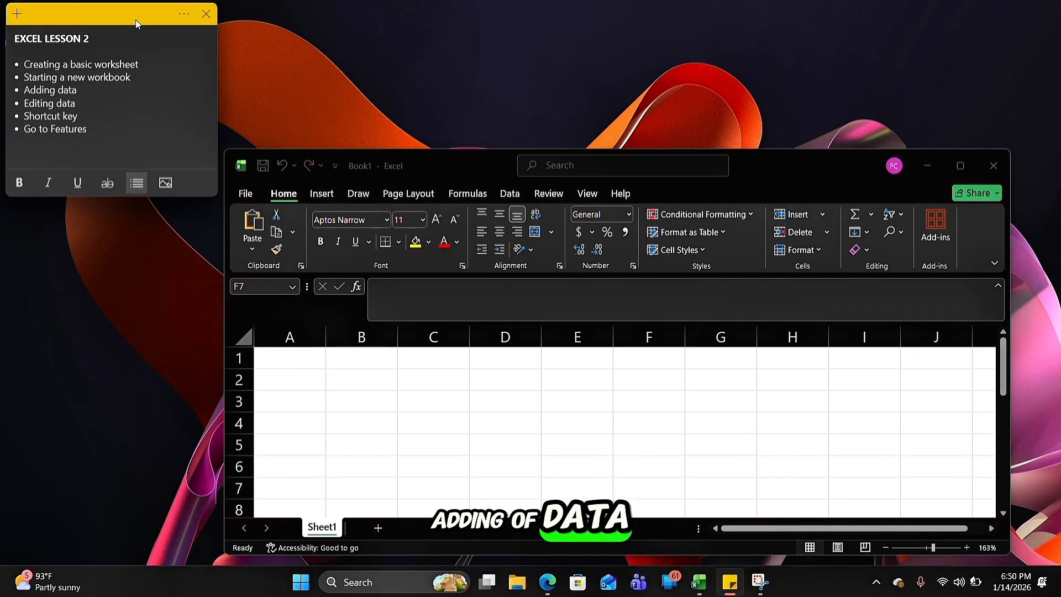
left_click(961, 166)
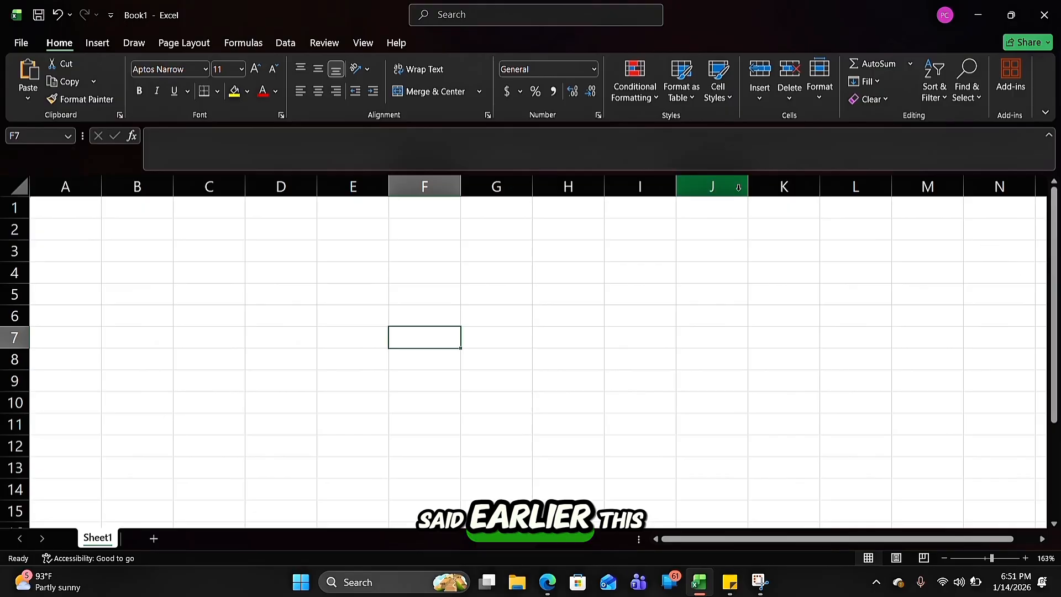
left_click(276, 190)
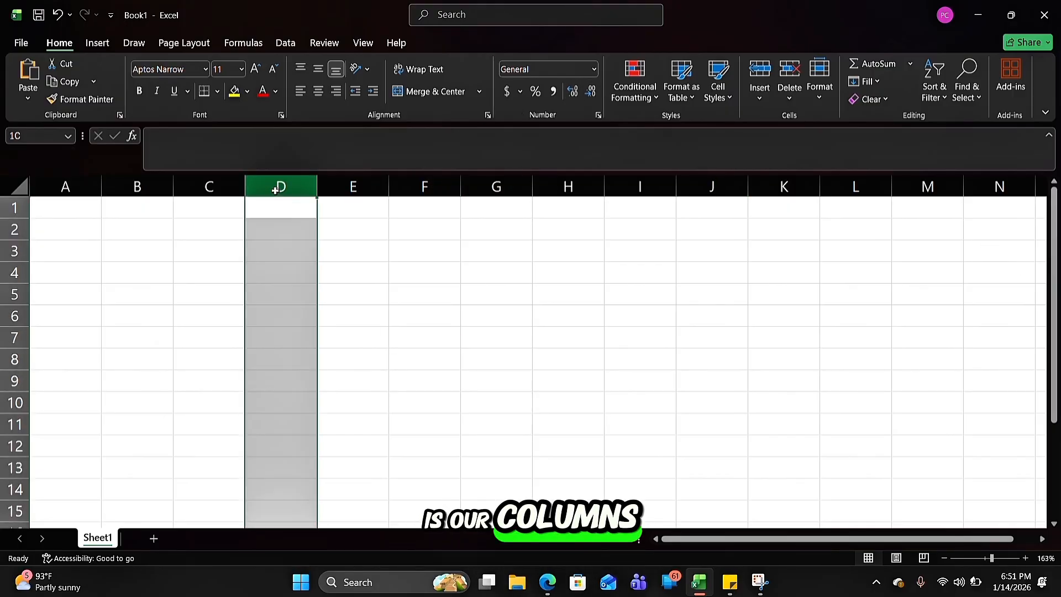
left_click(3, 293)
left_click(108, 211)
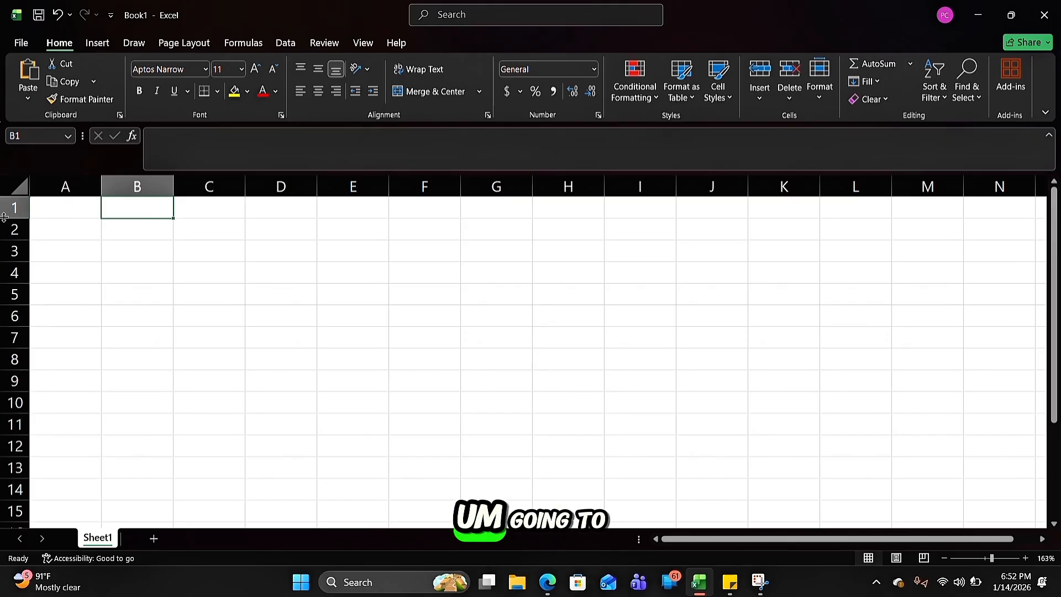
Enter the column headings "Name", "Age" and "Country" in cells A1, B1 and C1
left_click(46, 205)
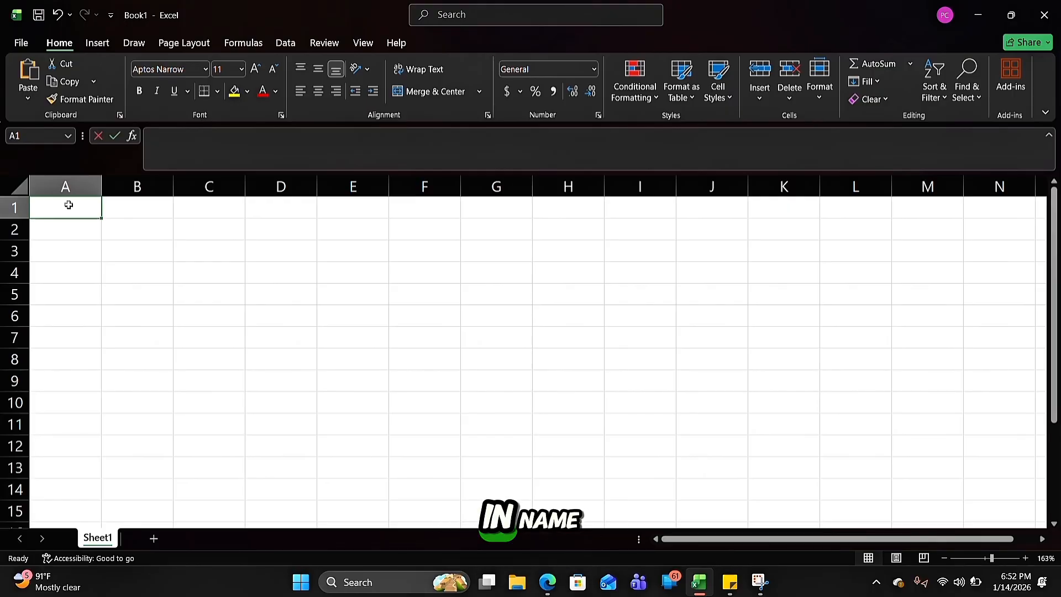
type("Name")
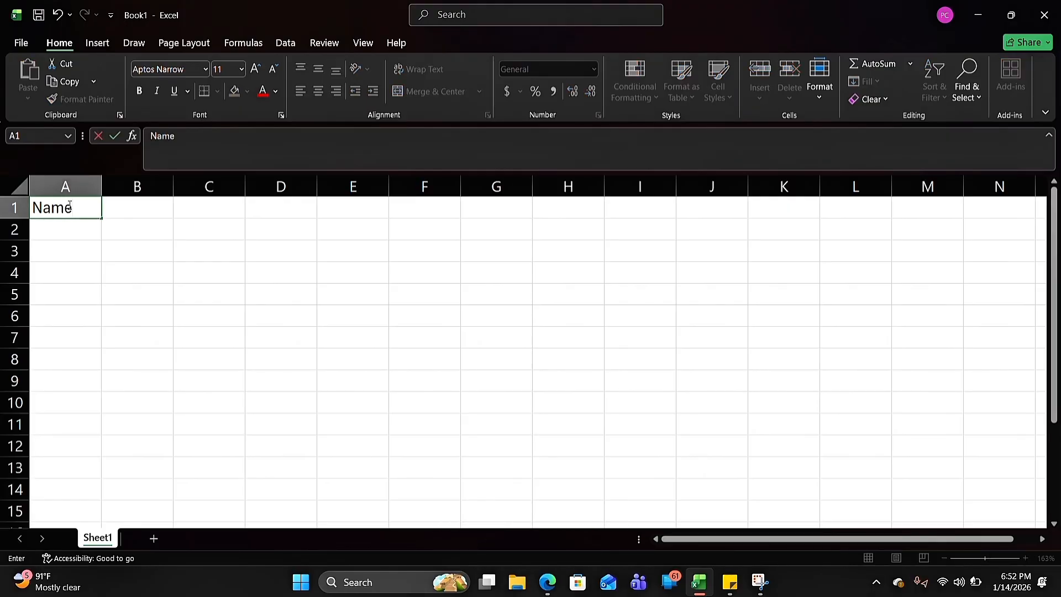
left_click(148, 206)
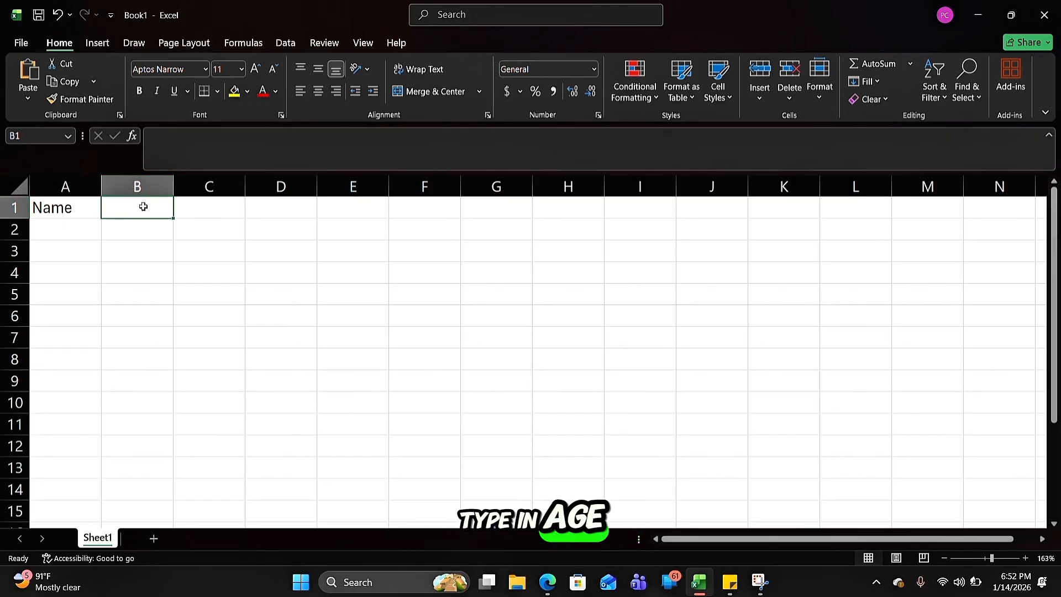
type("Age")
left_click(193, 208)
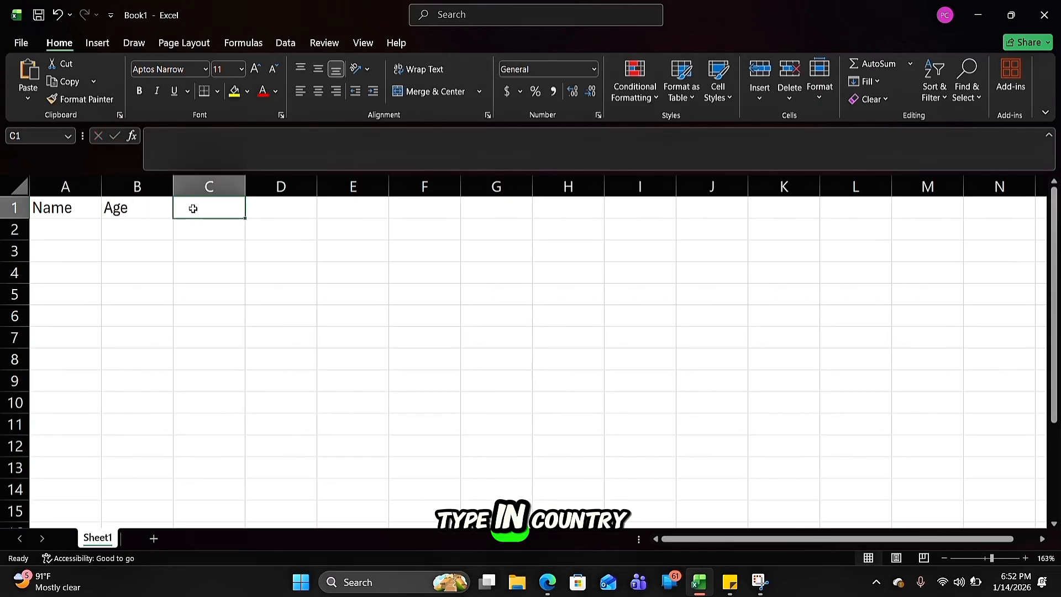
type("Coun")
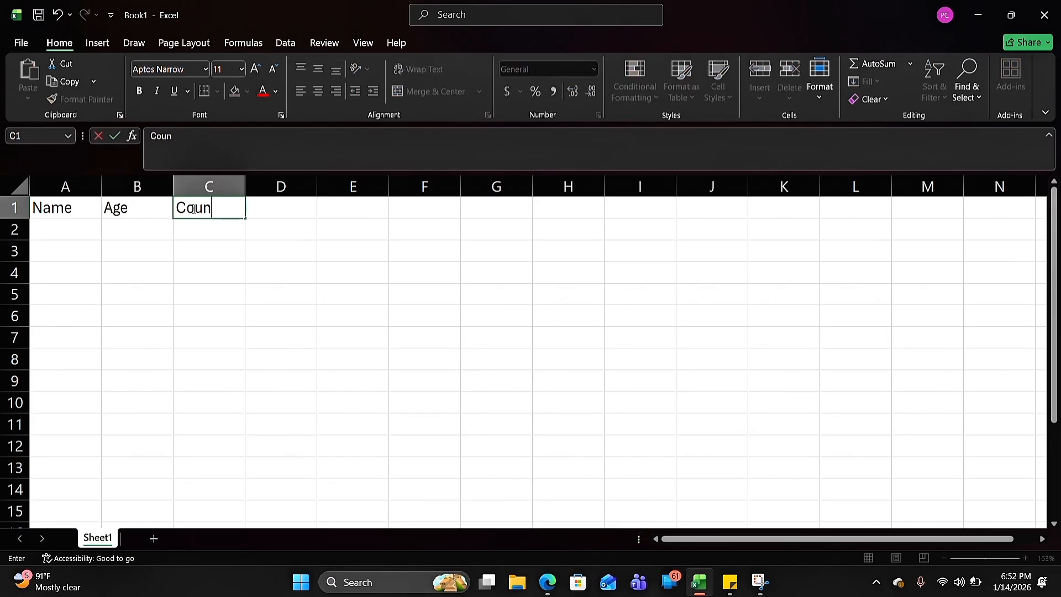
type("try")
Fill row 2 with the first person's name in A2, age 25 in B2 and country "Ghana" in C2
left_click(54, 232)
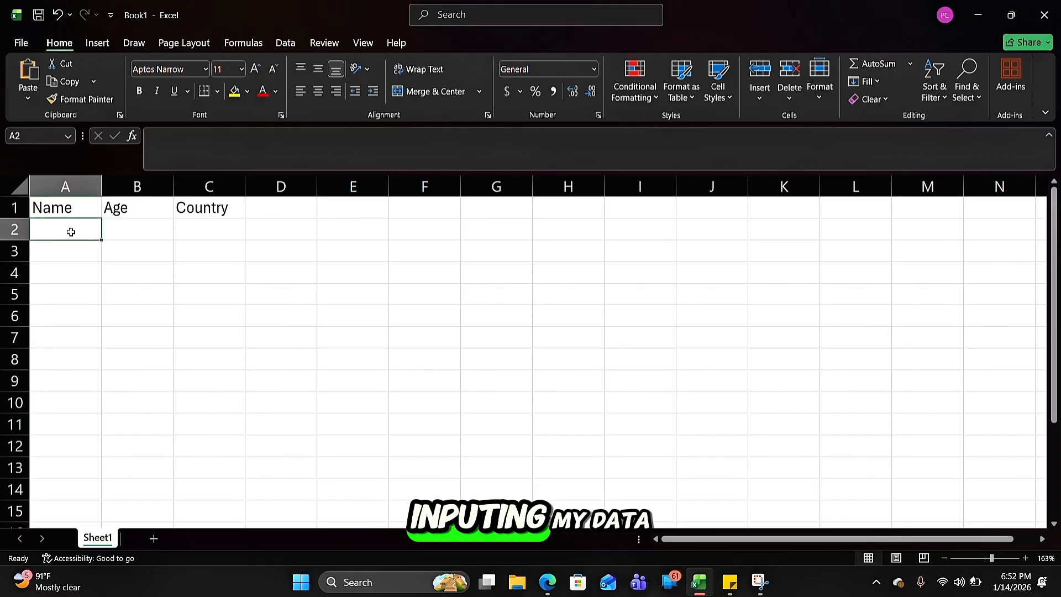
left_click(15, 232)
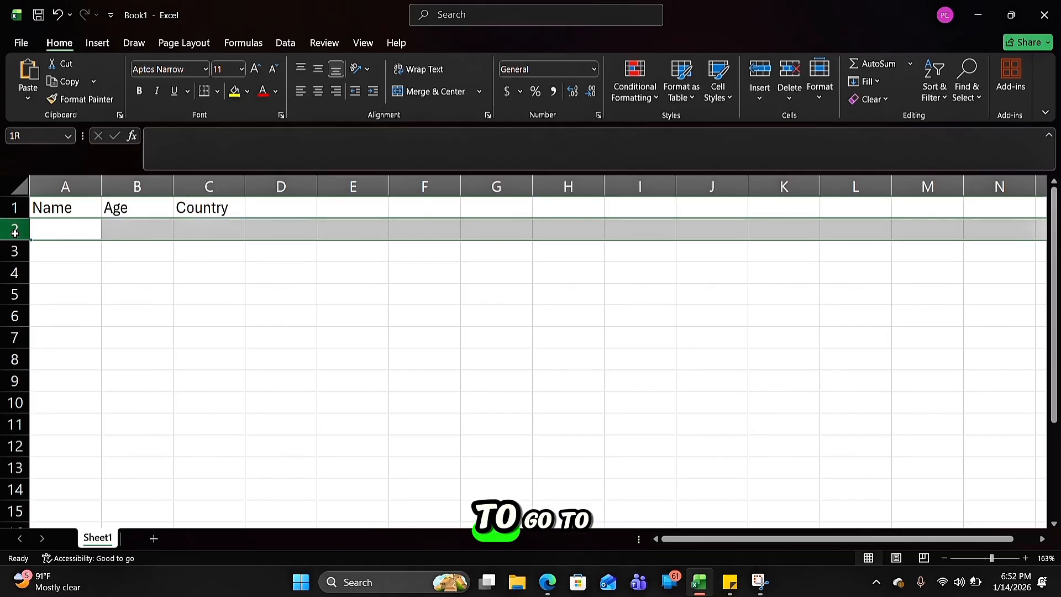
left_click(50, 229)
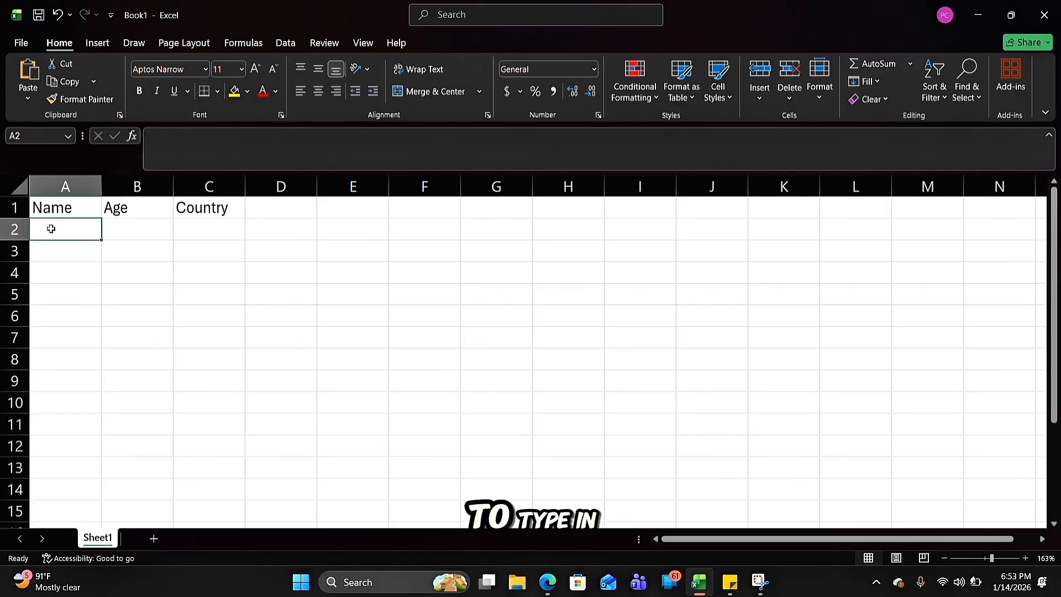
double_click(51, 228)
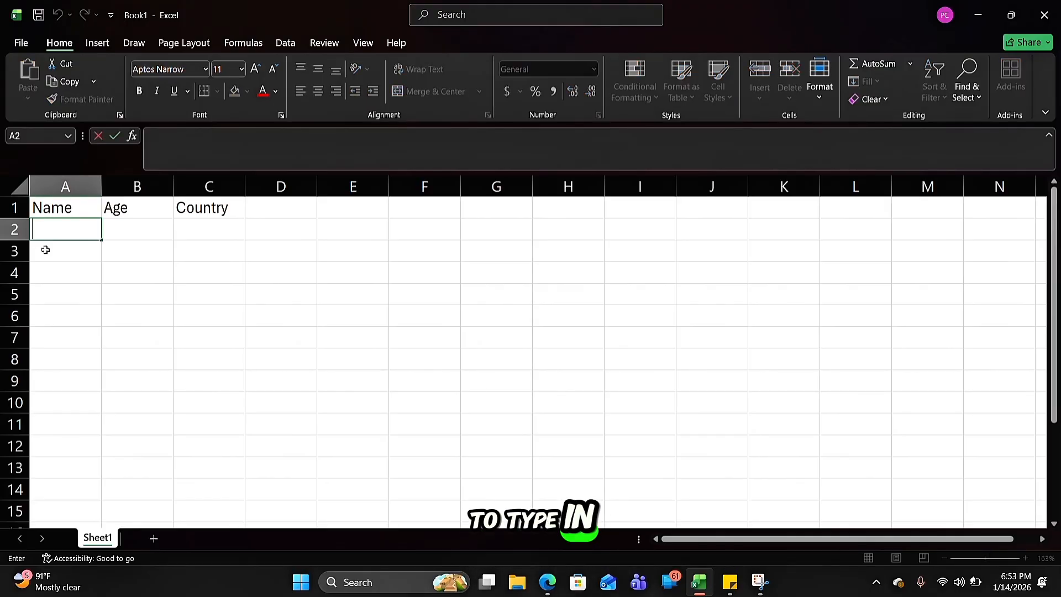
type("John")
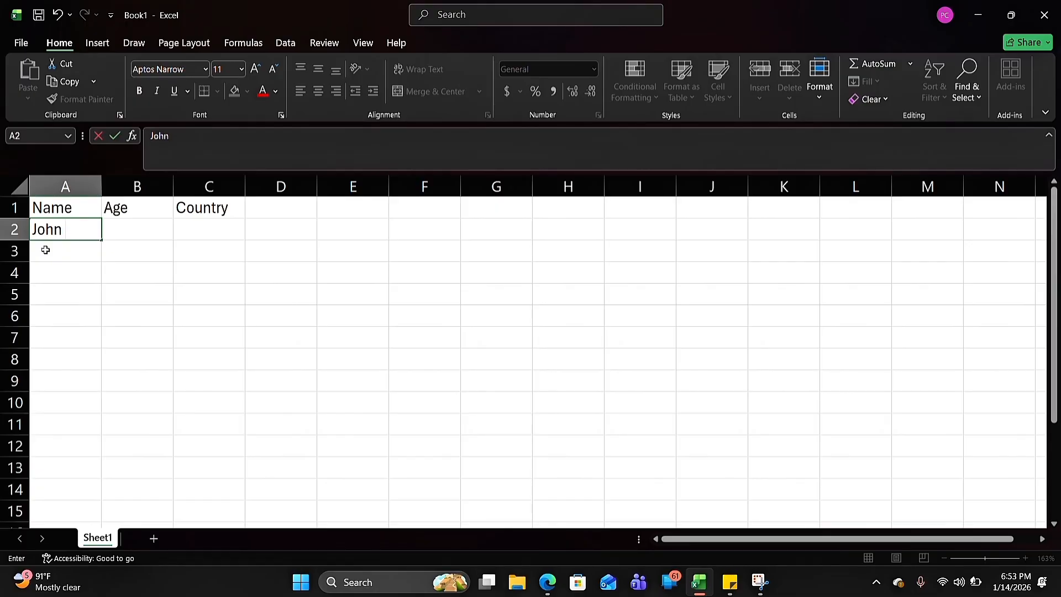
left_click(126, 236)
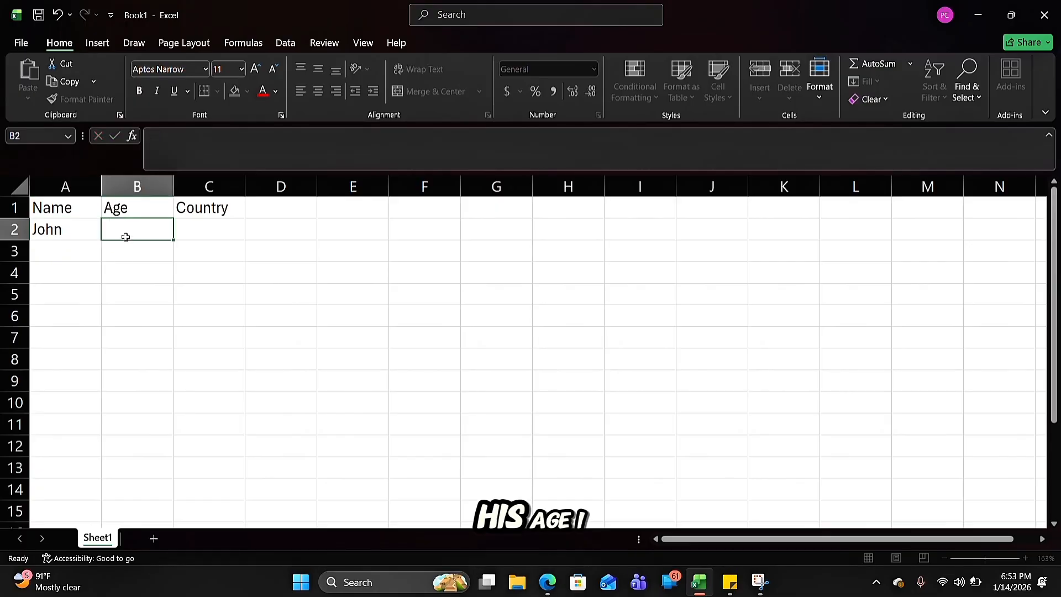
type("25")
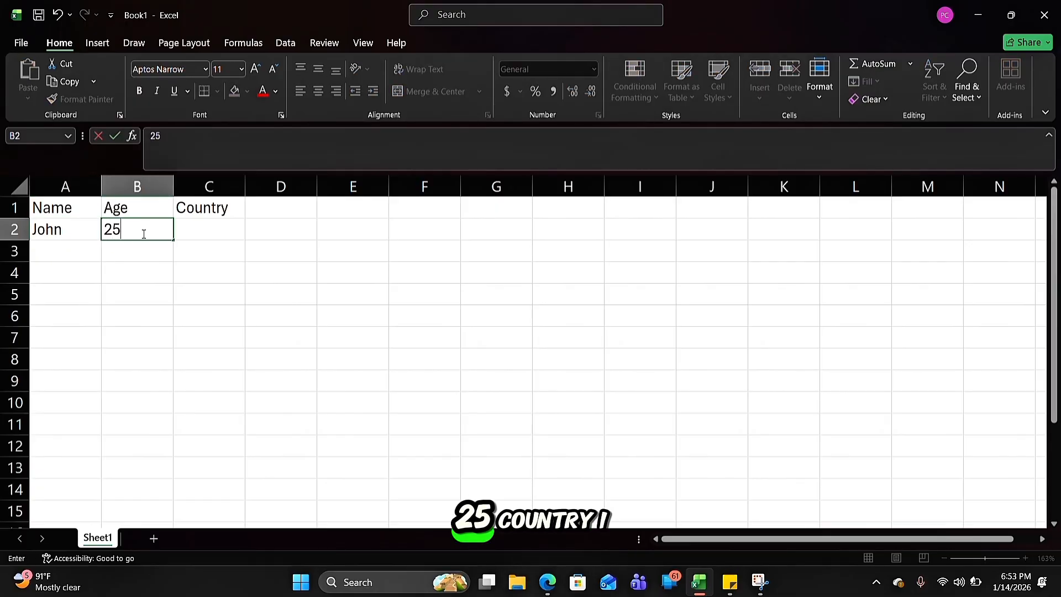
left_click(226, 230)
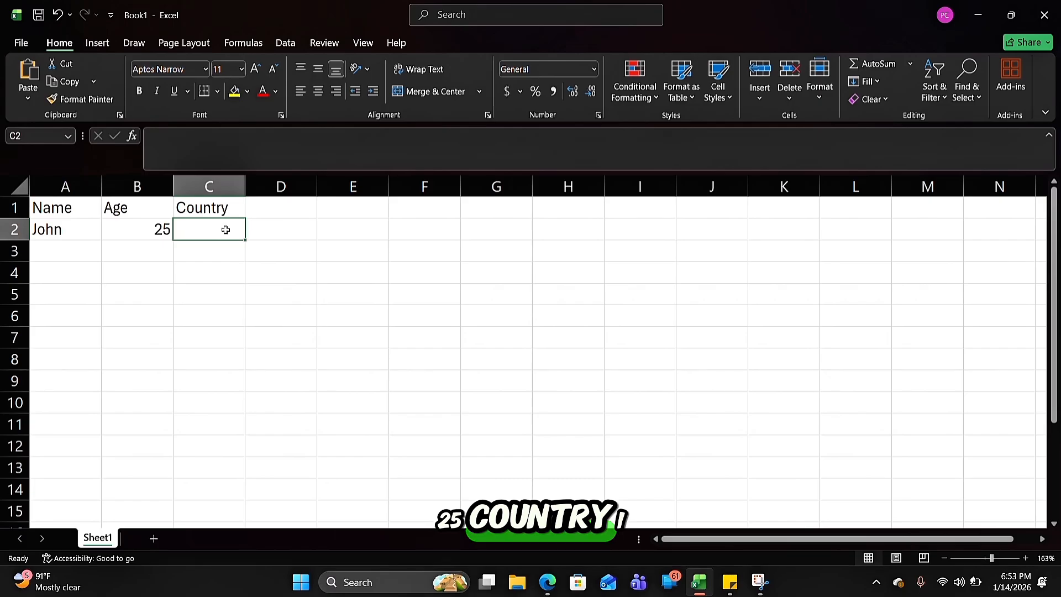
type("Ghana")
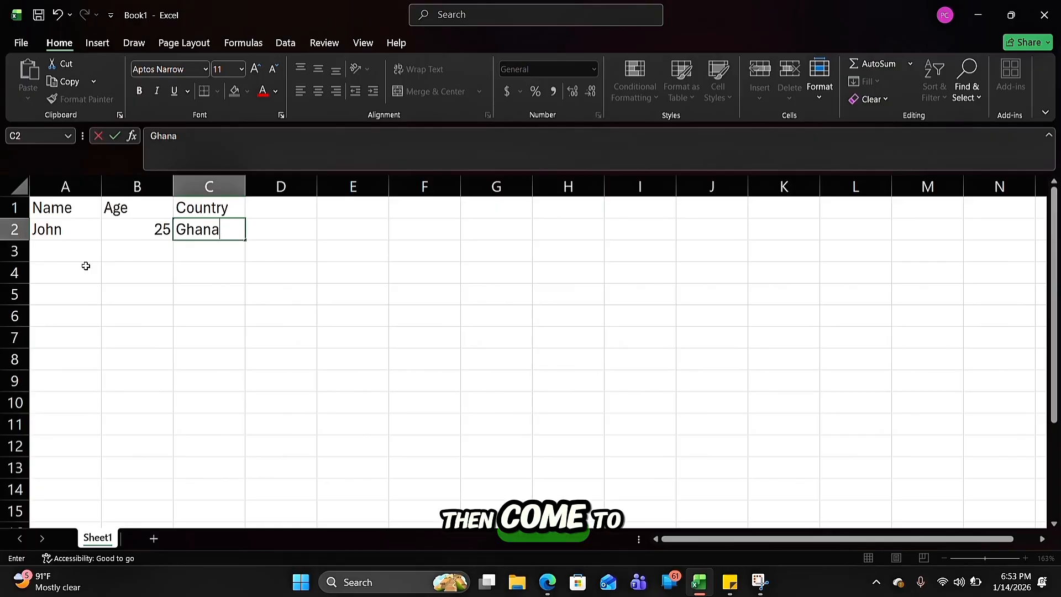
Fill row 3 with the second person's name in A3, age 30 in B3 and country "Nigeria" in C3
left_click(58, 252)
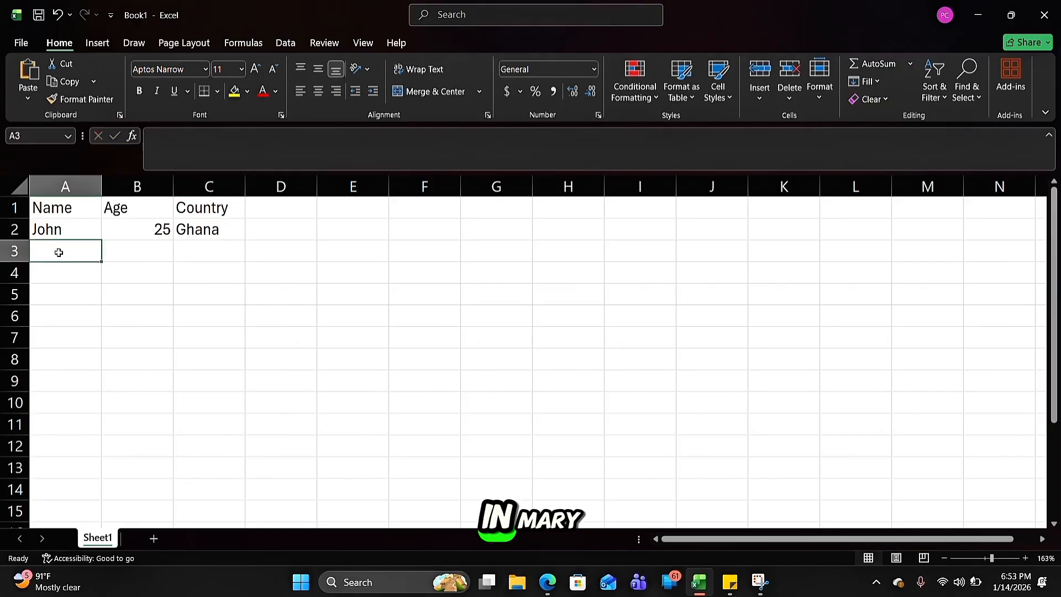
type("Mary")
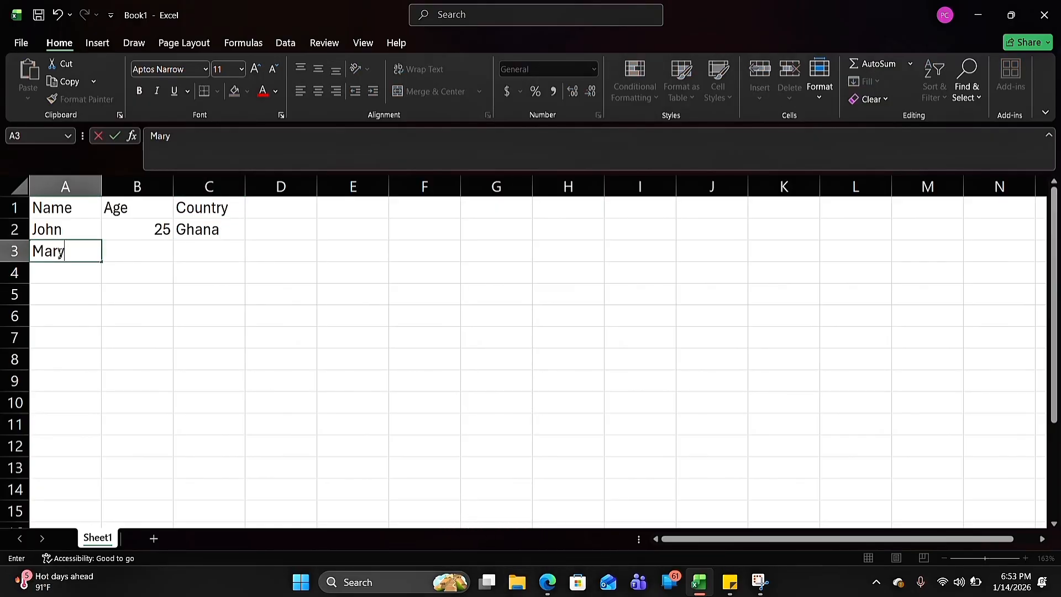
key("ctrl+Return")
left_click(126, 258)
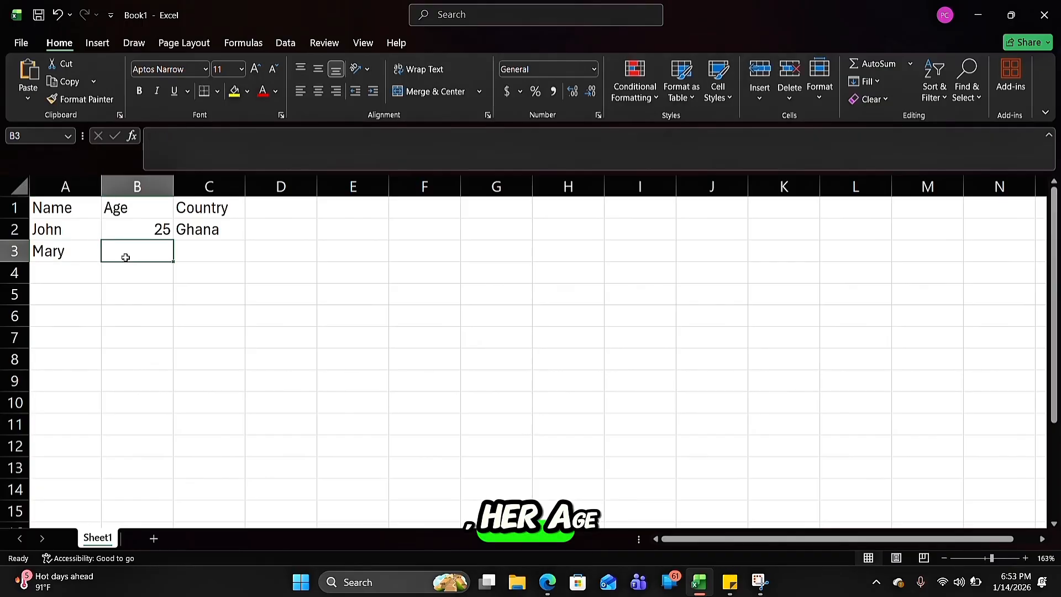
type("30")
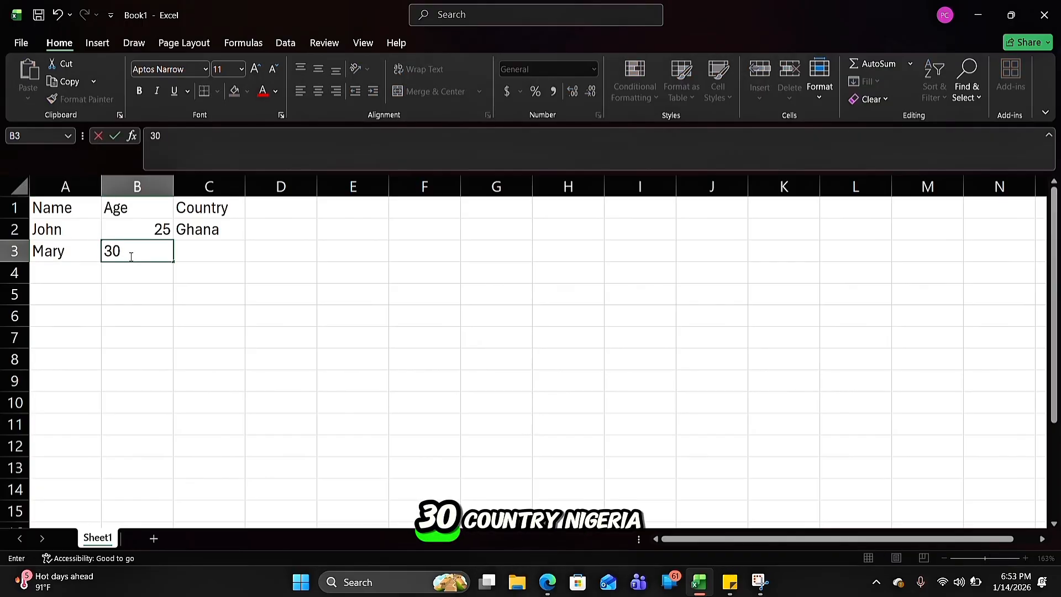
left_click(198, 250)
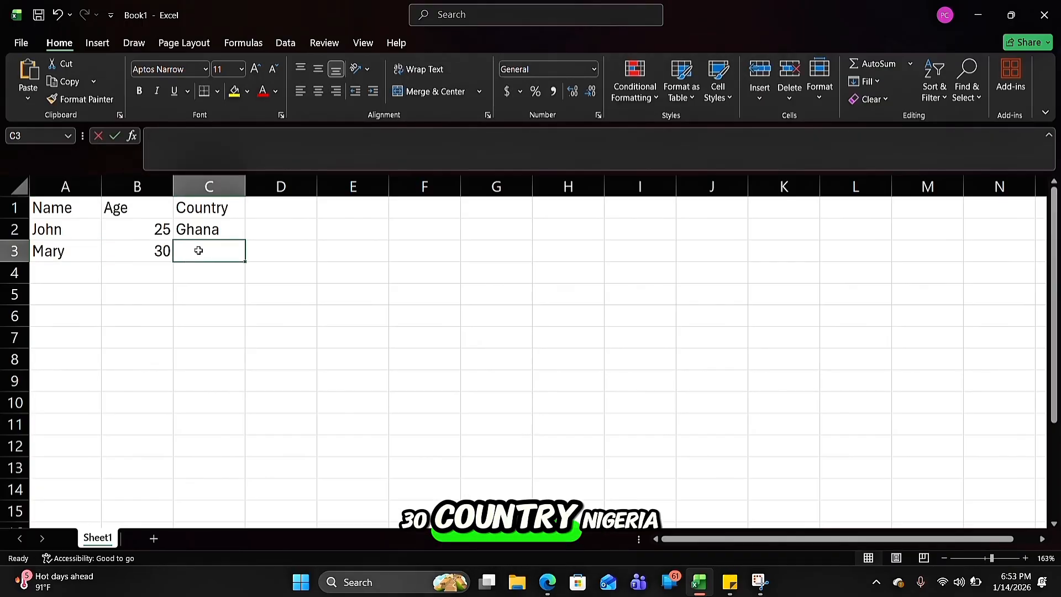
type("Nigeria")
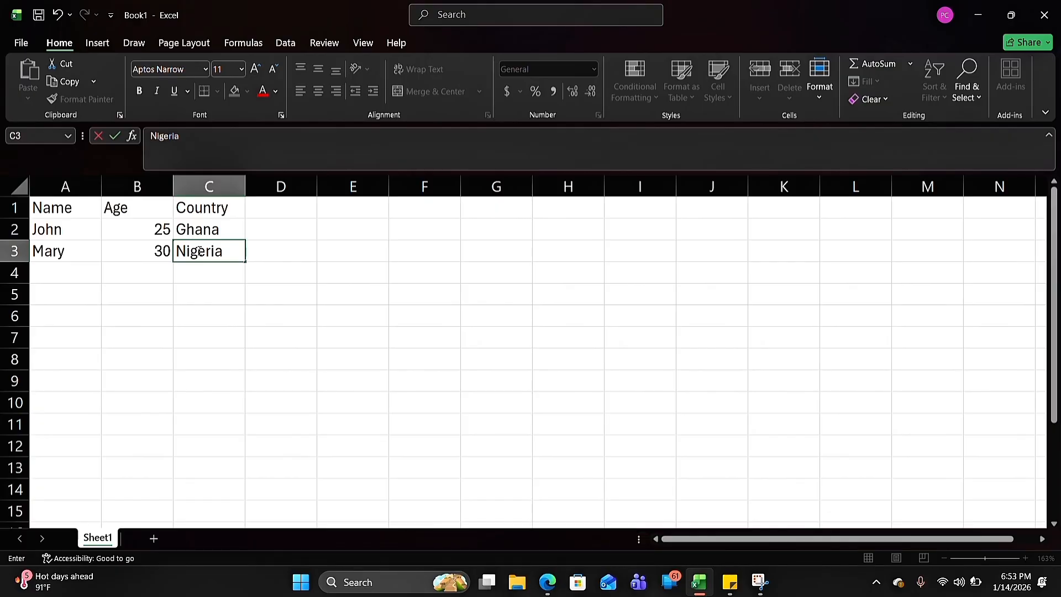
left_click(254, 269)
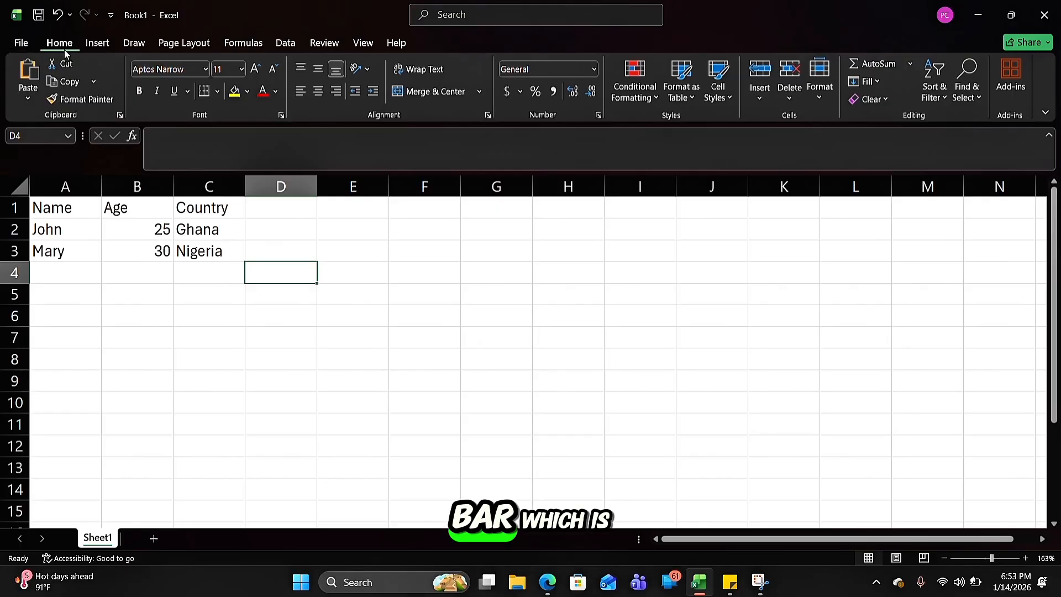
Make the column headings in cells A1 to C1 bold
left_click(47, 210)
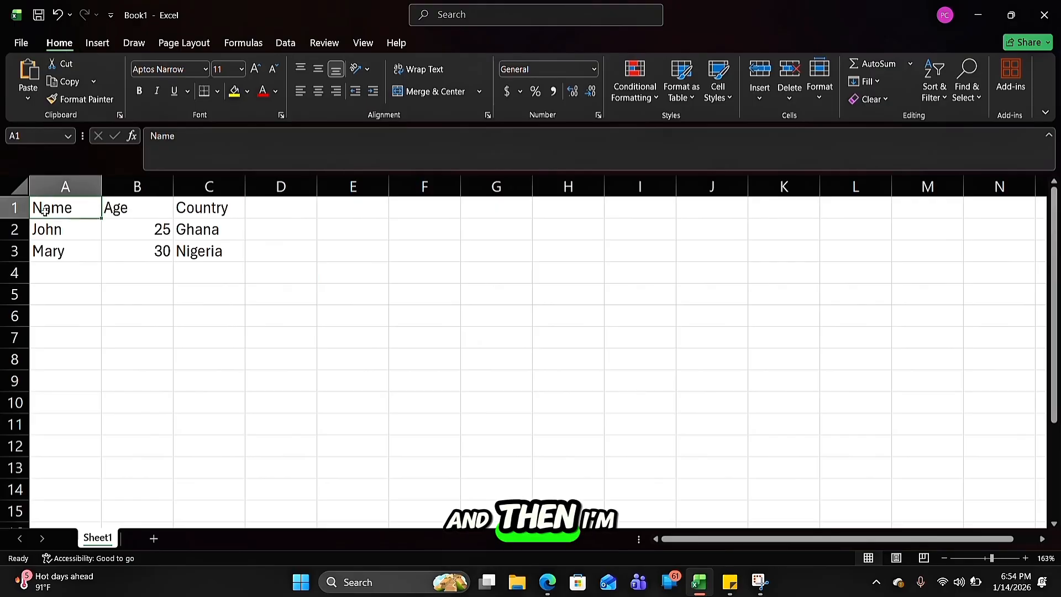
left_click_drag(47, 211, 203, 211)
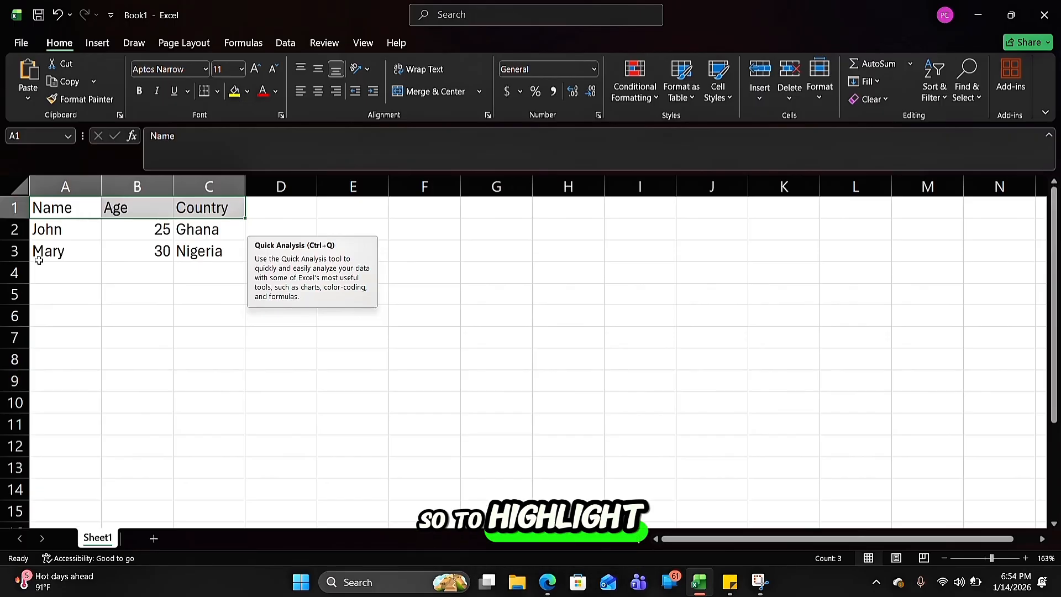
left_click(51, 288)
left_click(58, 209)
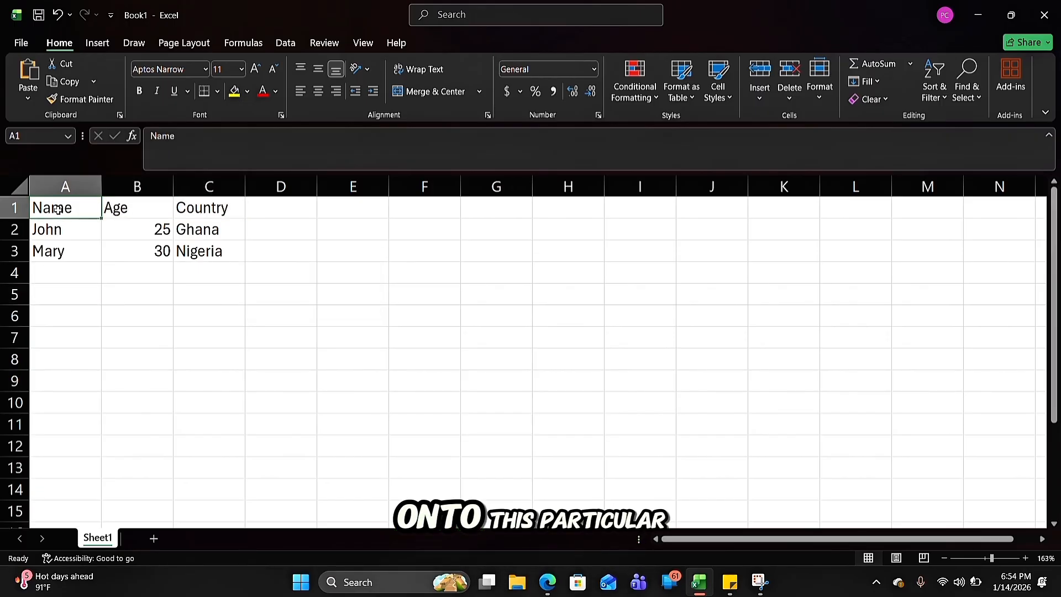
left_click_drag(57, 209, 207, 210)
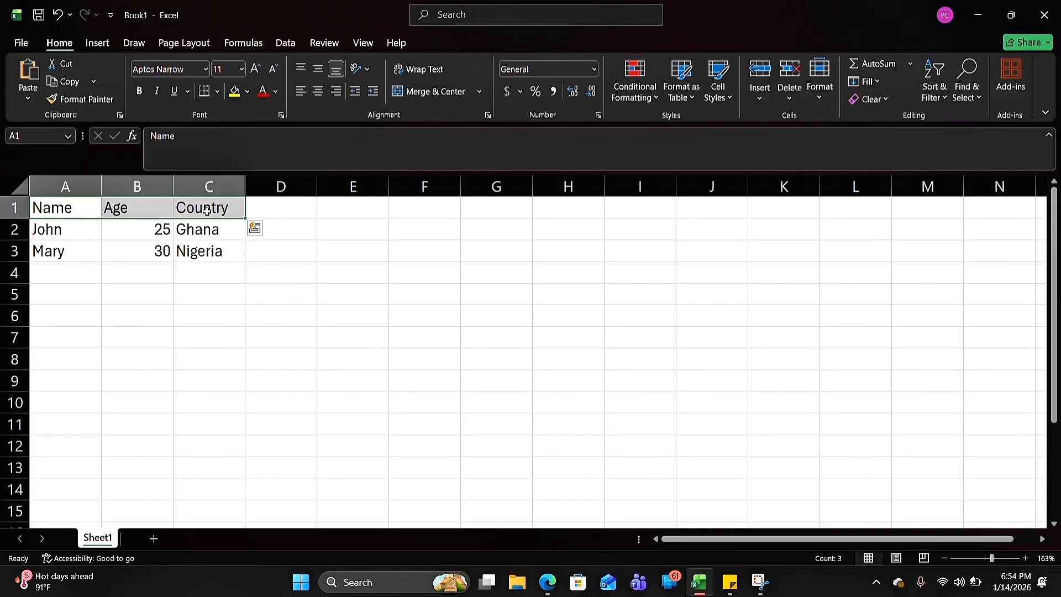
left_click(140, 92)
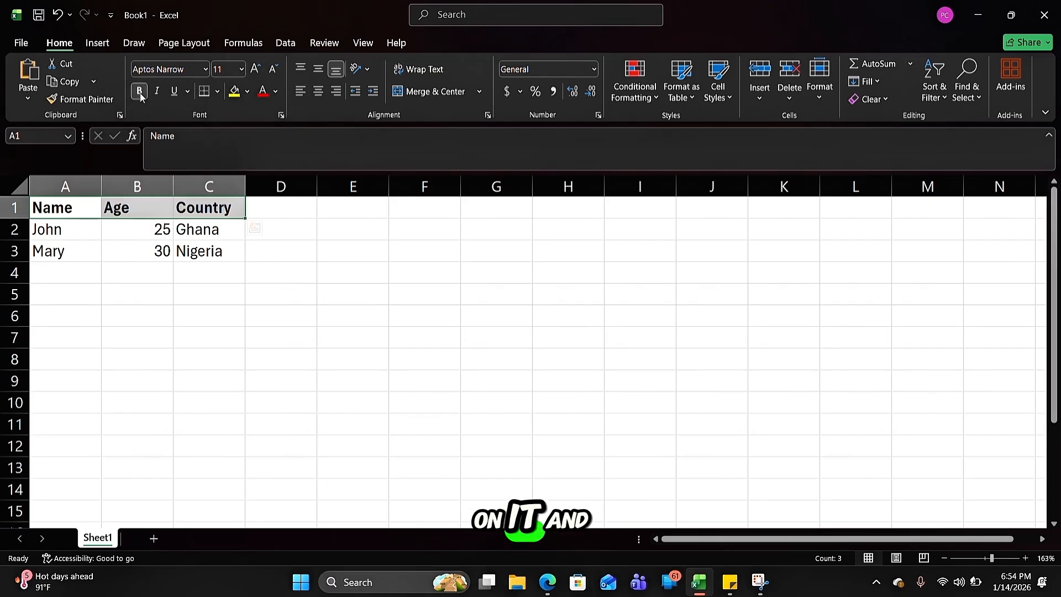
left_click(292, 308)
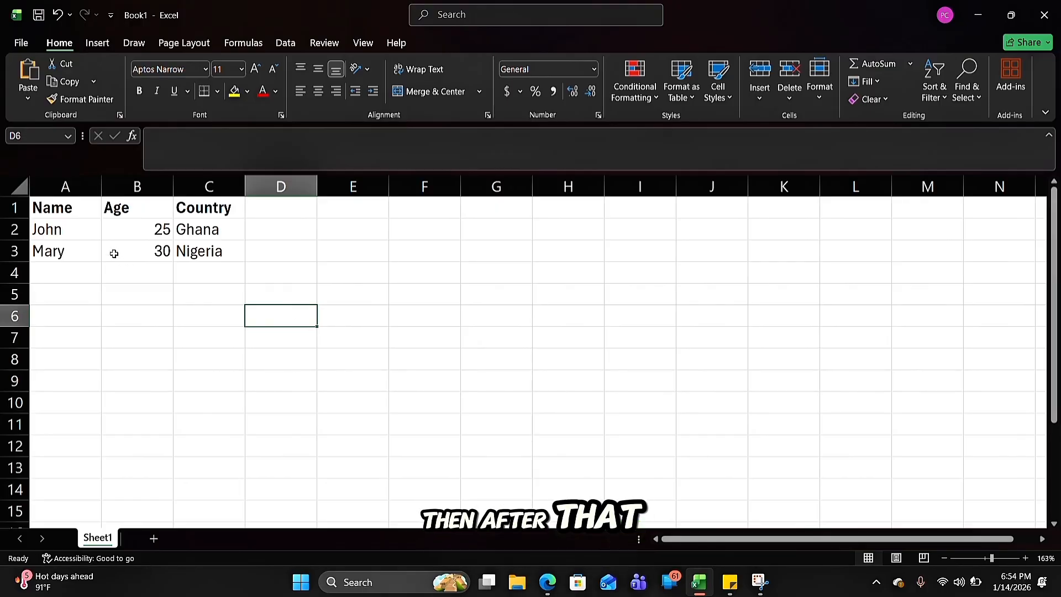
Center the column headings Name, Age and Country horizontally in cells A1 to C1
left_click(55, 213)
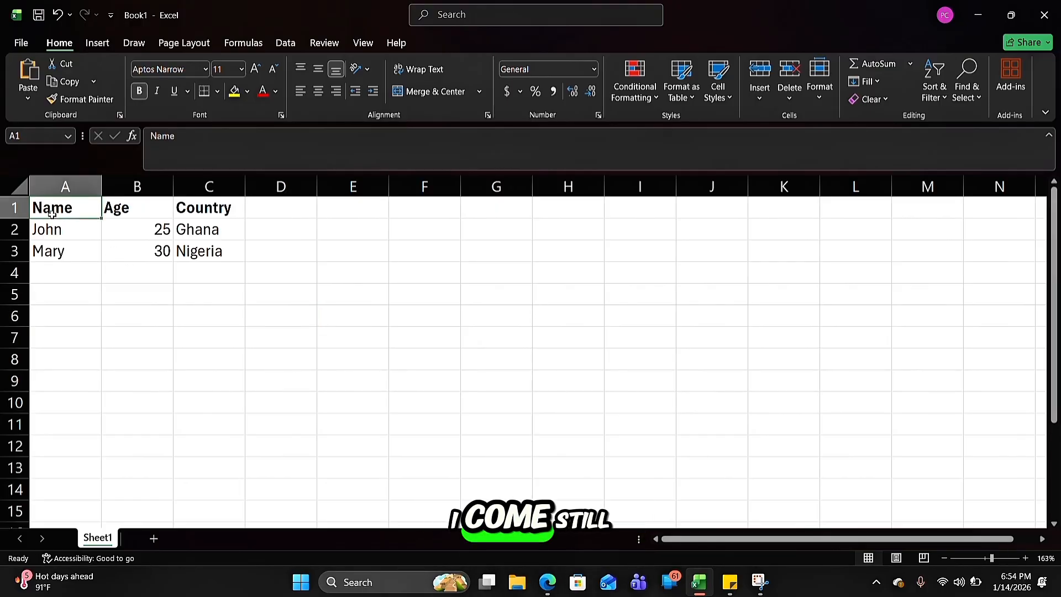
left_click_drag(54, 214, 114, 208)
left_click_drag(187, 210, 200, 213)
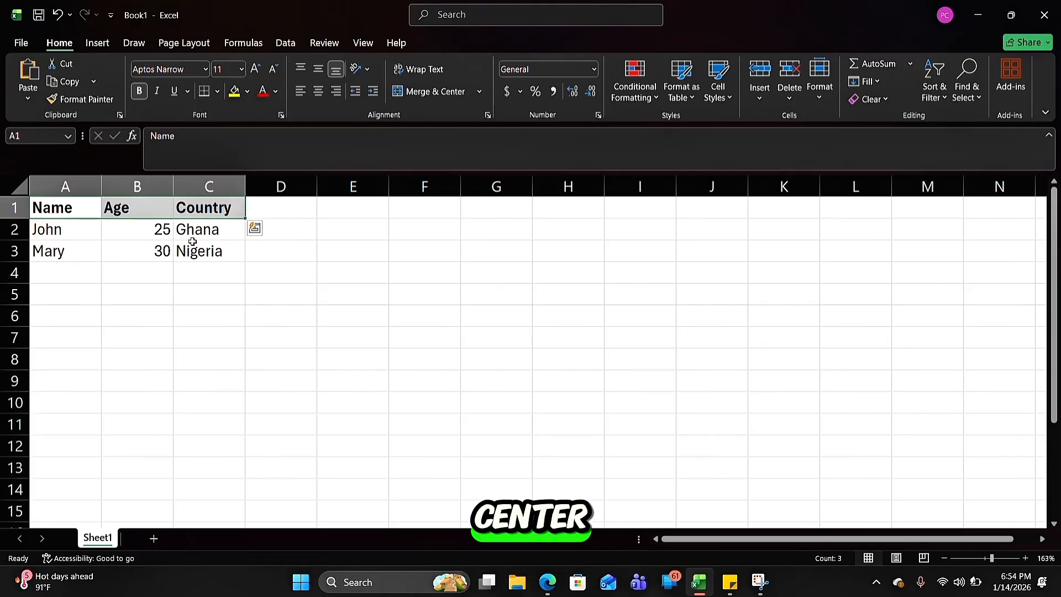
left_click(320, 91)
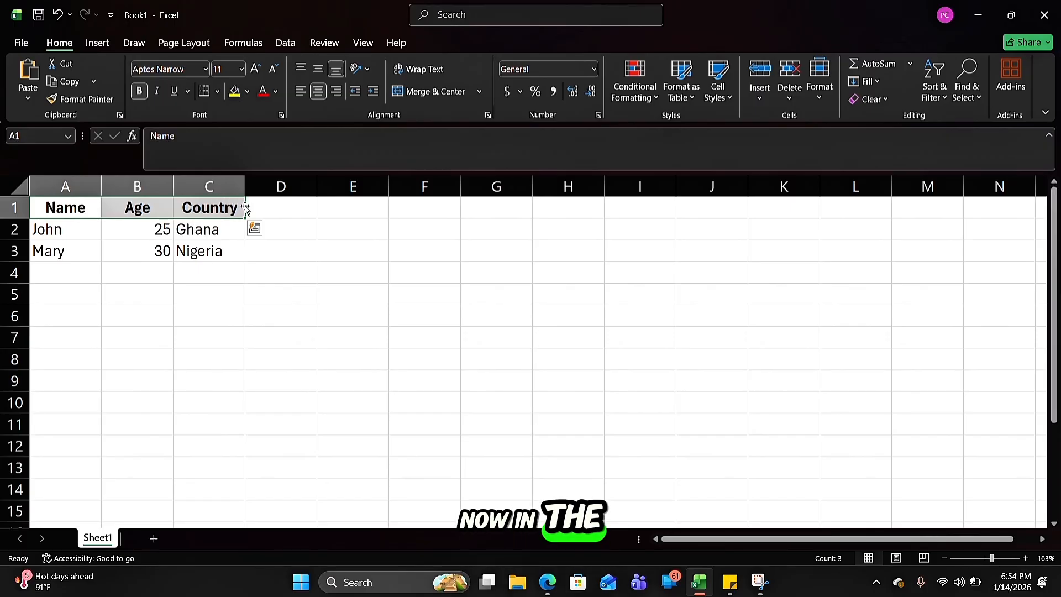
Center the data entries of both people horizontally in cells A2 to C3
left_click(51, 225)
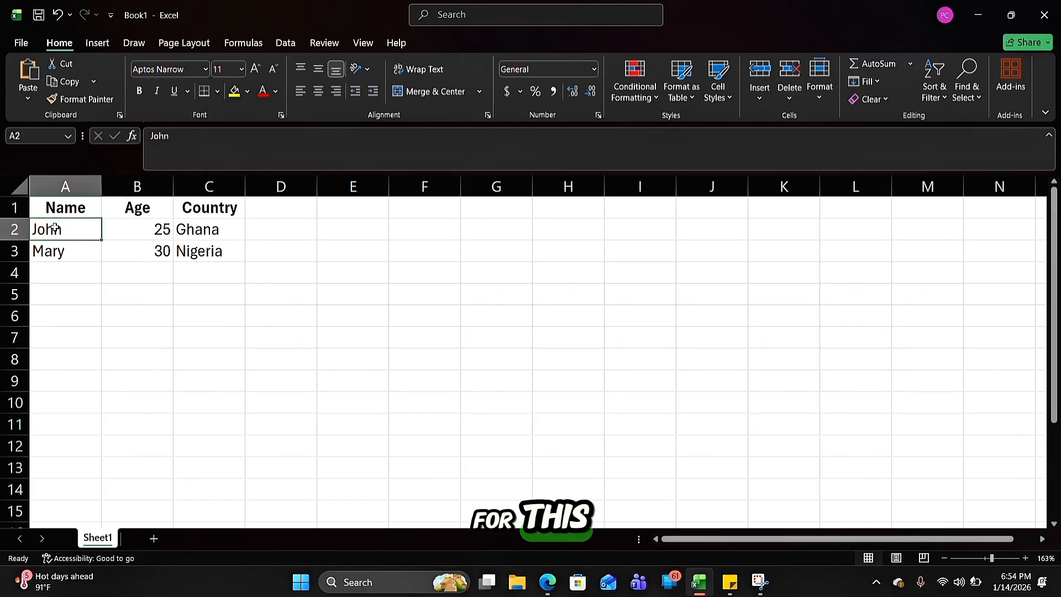
left_click_drag(53, 227, 200, 229)
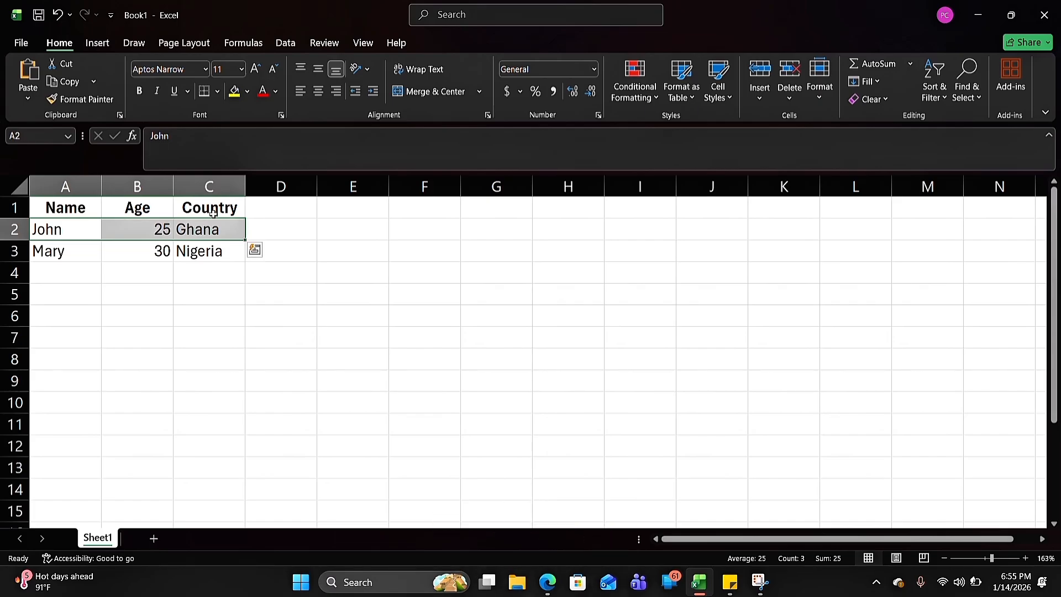
left_click(322, 91)
left_click(49, 249)
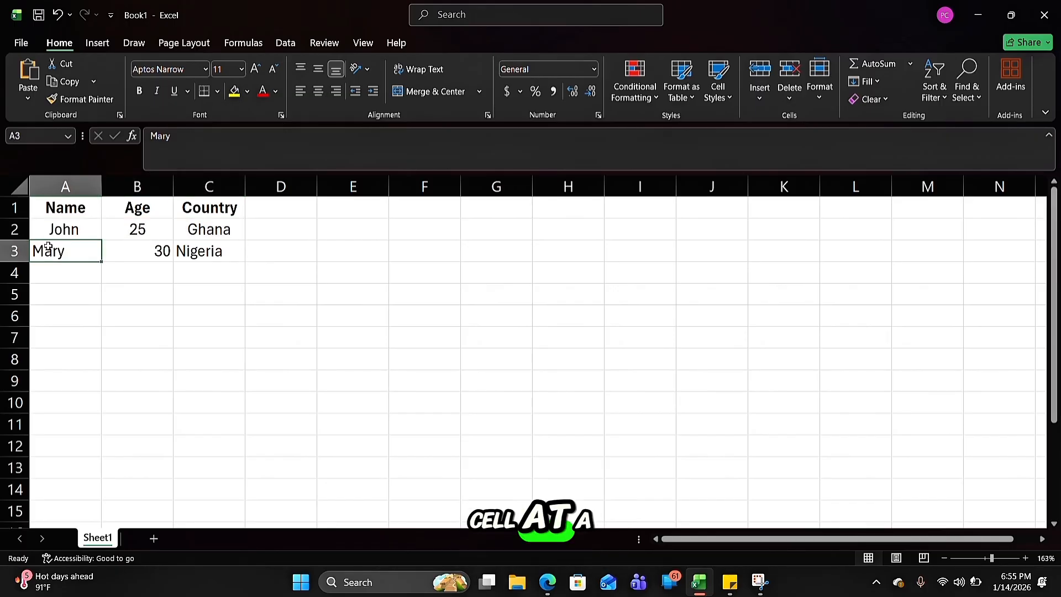
left_click(319, 91)
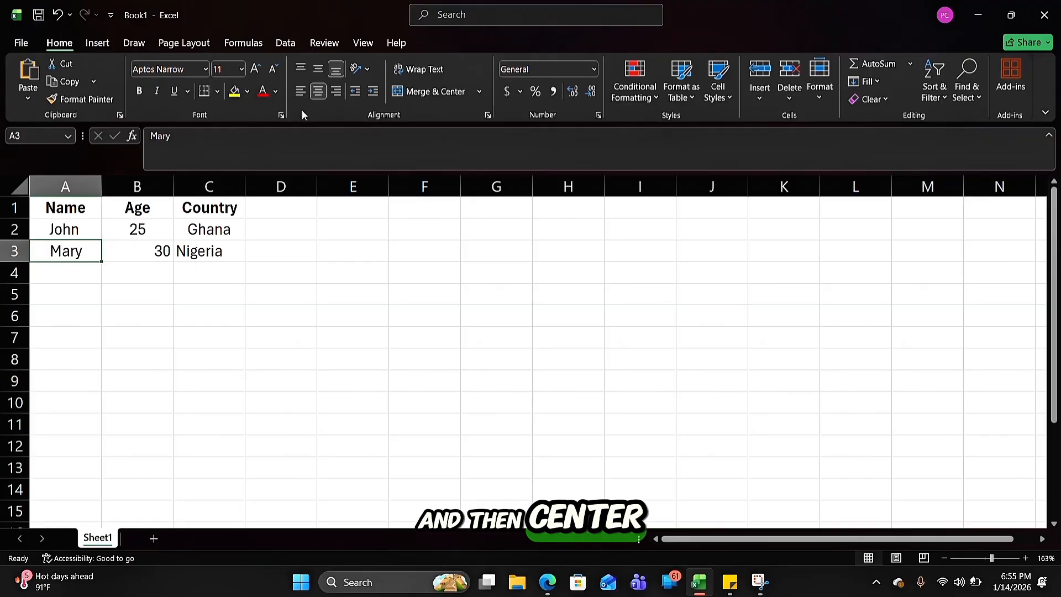
left_click(145, 252)
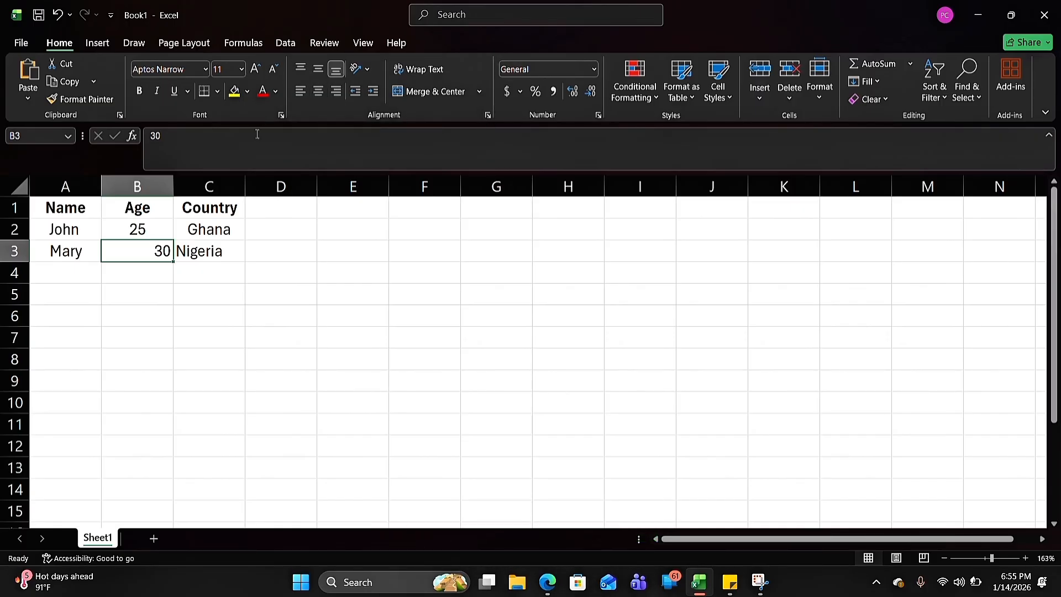
left_click(318, 93)
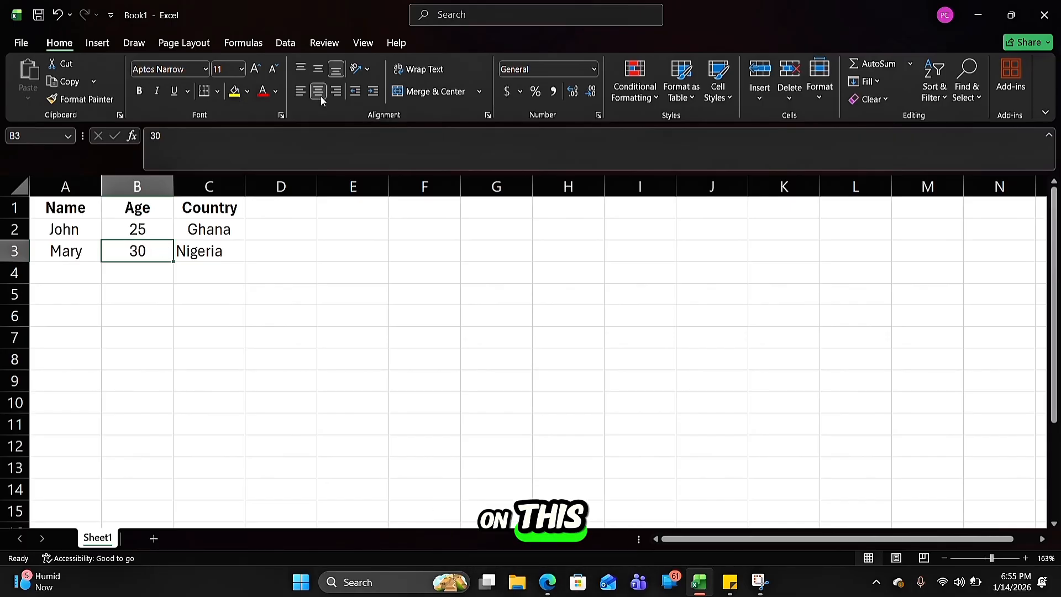
left_click(196, 254)
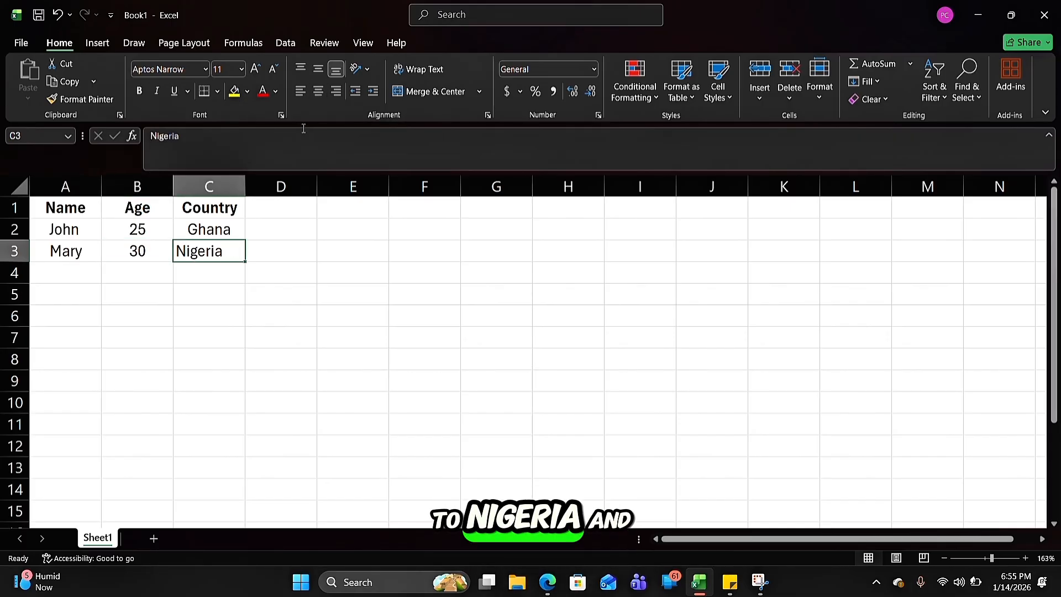
left_click(318, 94)
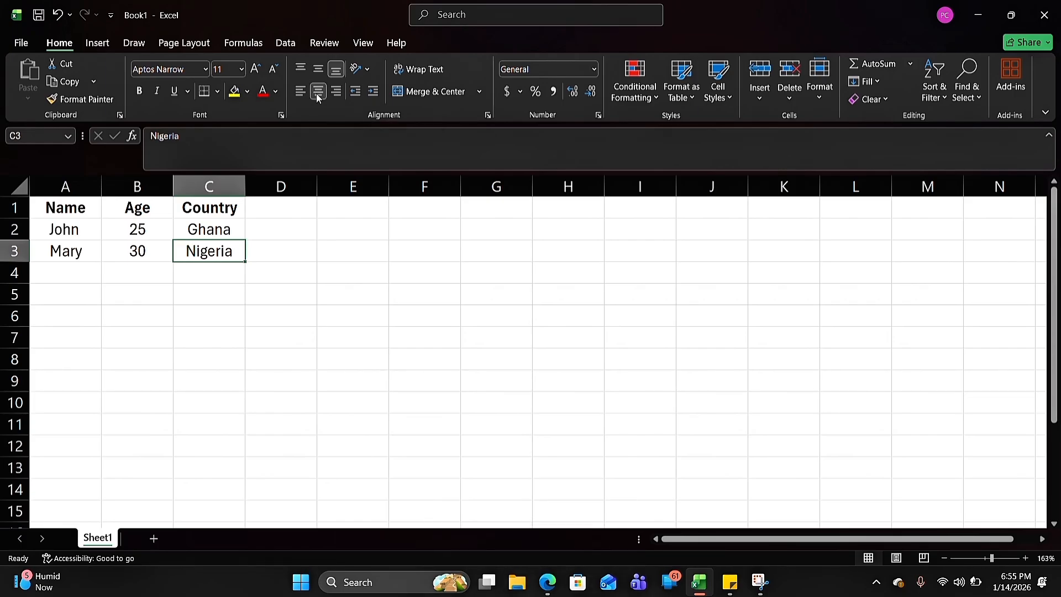
left_click(268, 302)
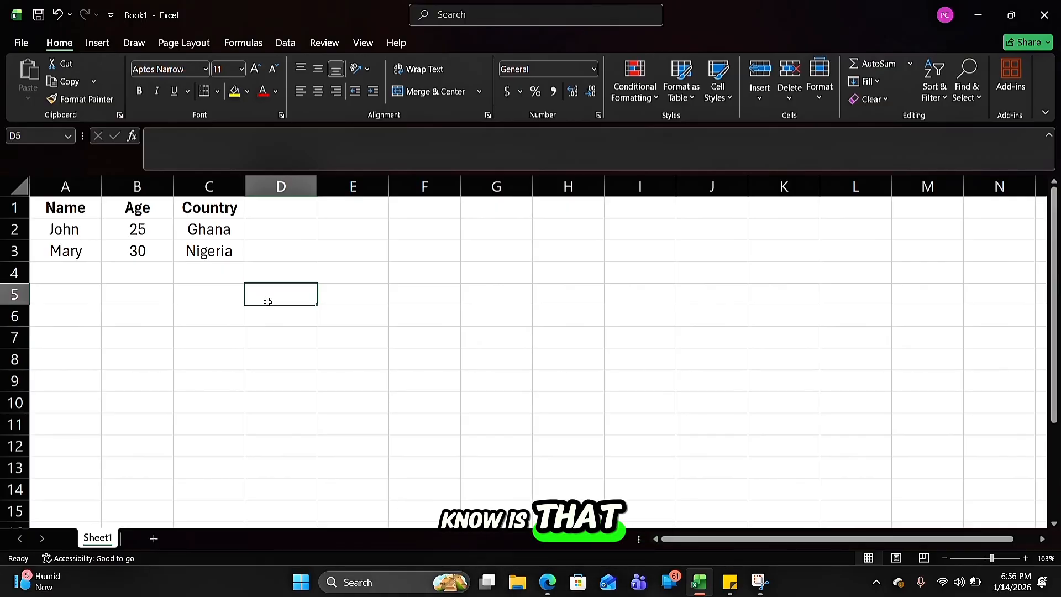
Add the column headings "Items" in cell D1 and "Date Purchased" in cell E1
left_click(277, 211)
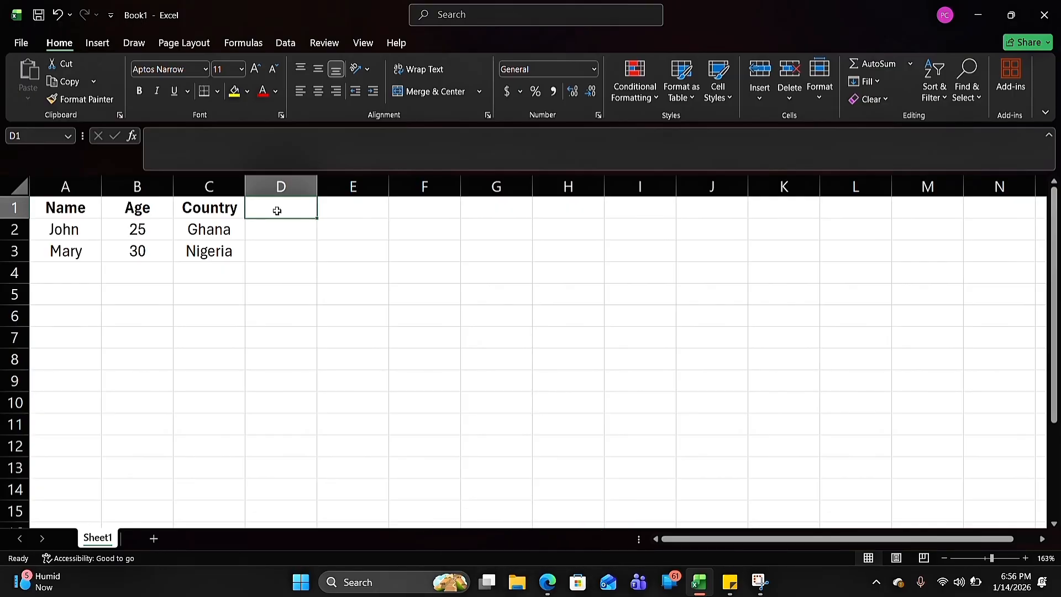
type("Items")
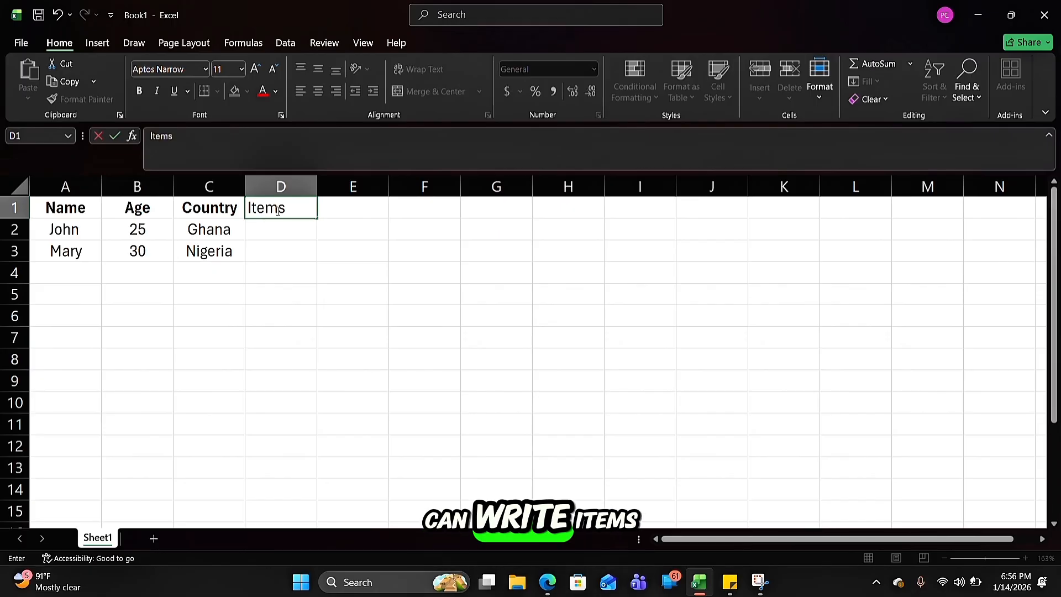
left_click(361, 206)
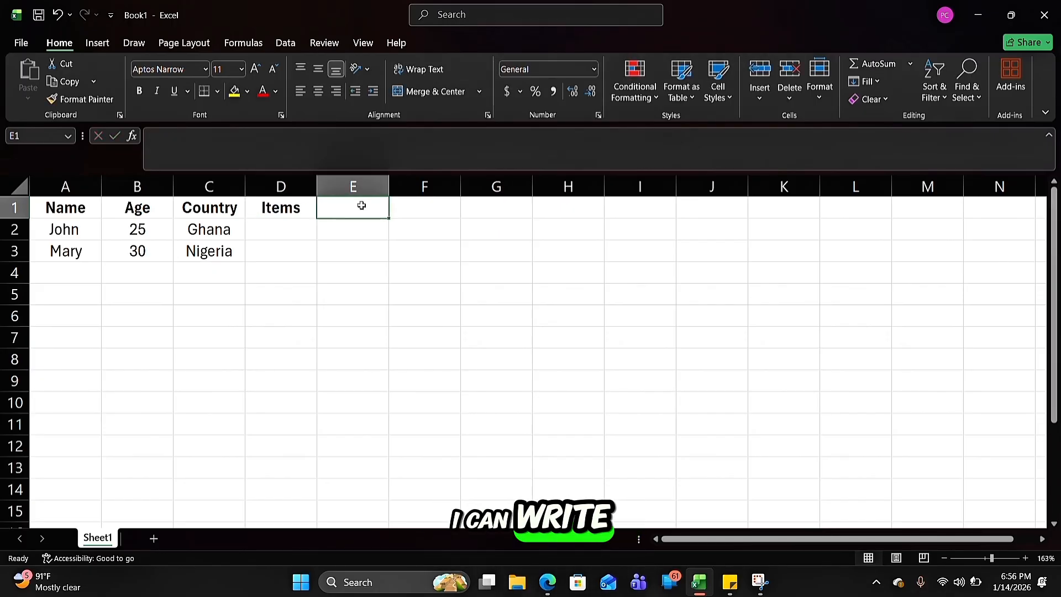
type("Da")
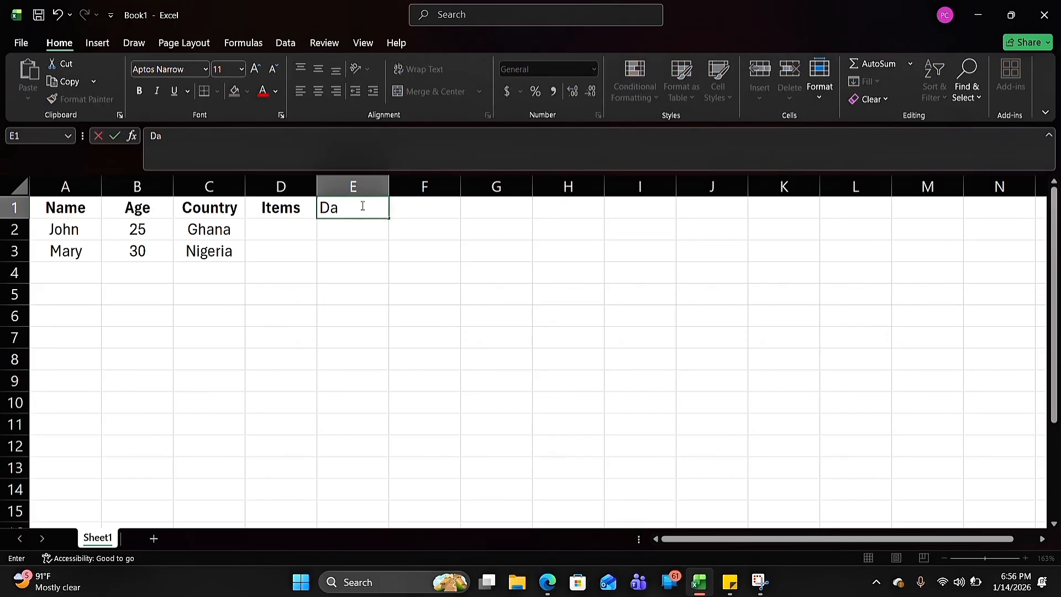
type("te Purchased")
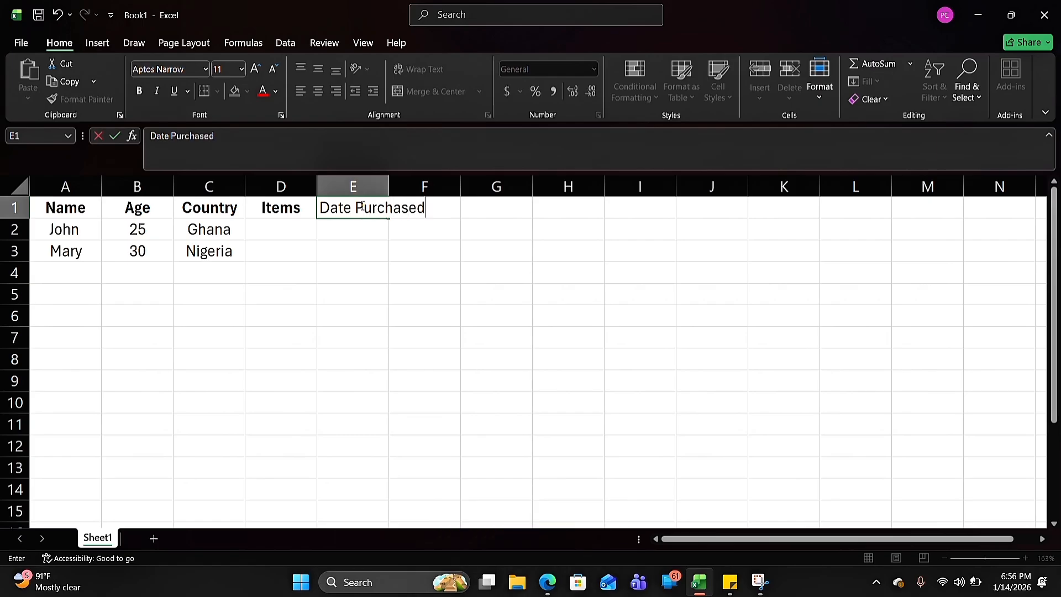
left_click(414, 258)
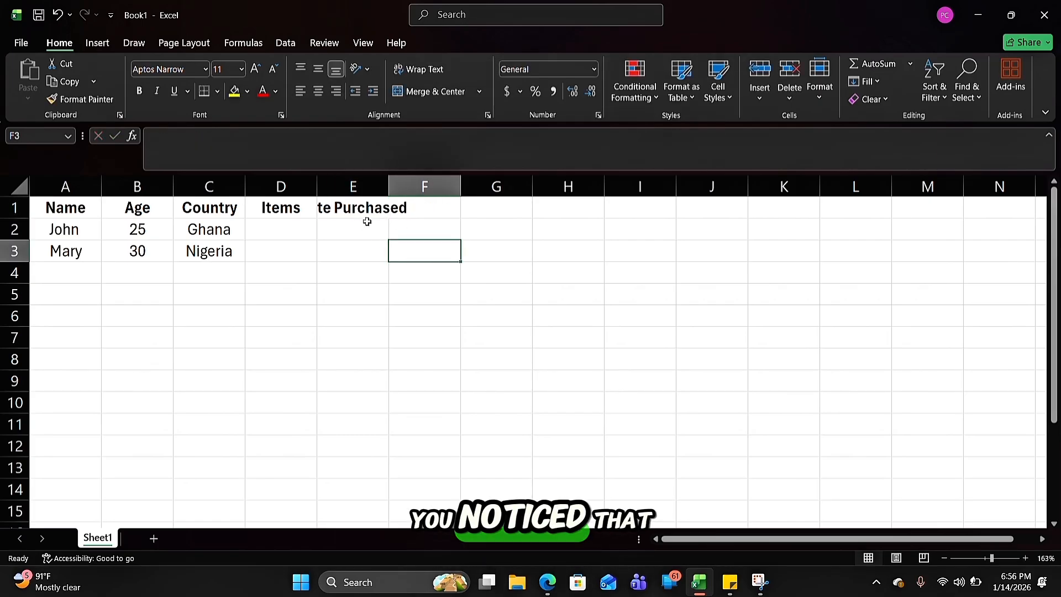
Examine cells E1 and F1 to check how the "Date Purchased" heading fits within column E
left_click(354, 209)
left_click(379, 281)
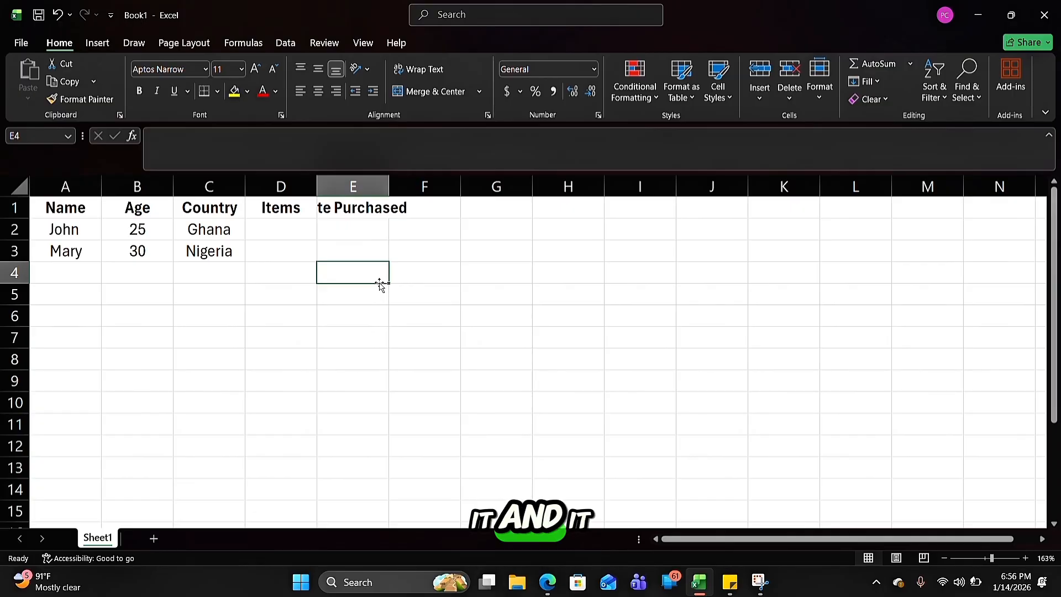
left_click(359, 208)
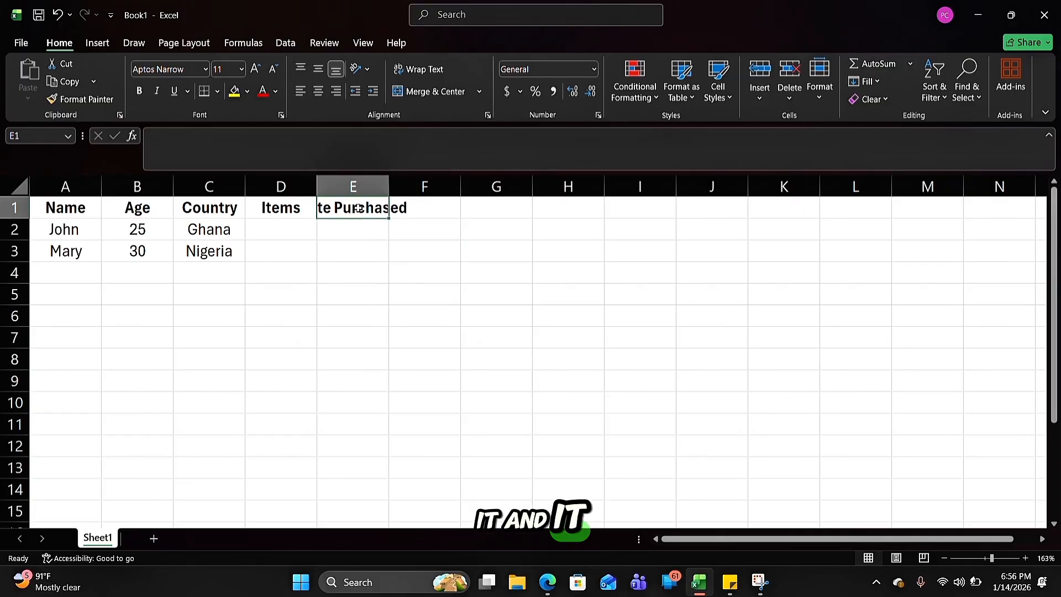
left_click(418, 209)
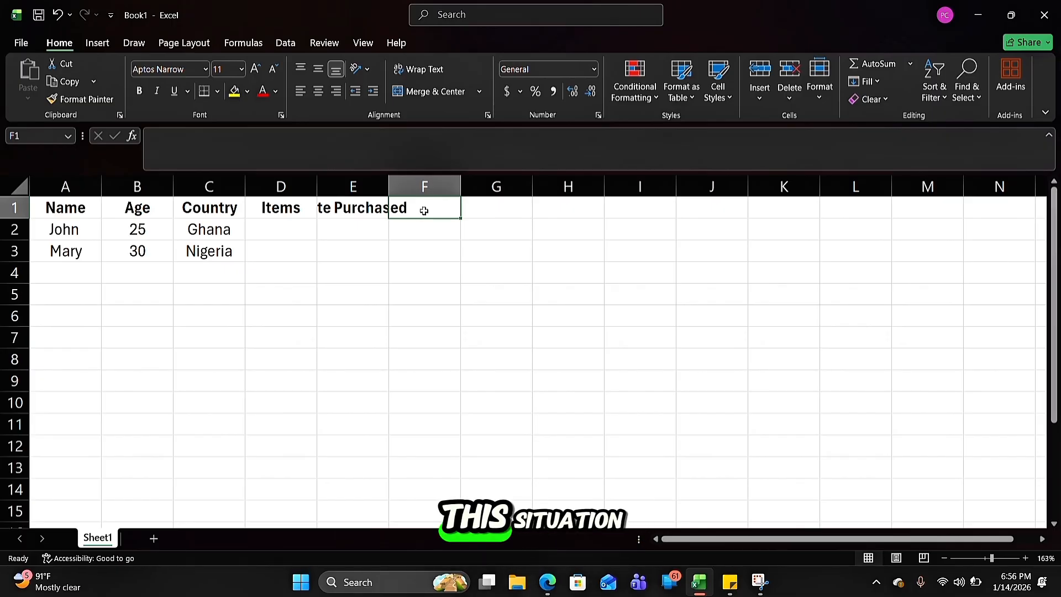
left_click(380, 212)
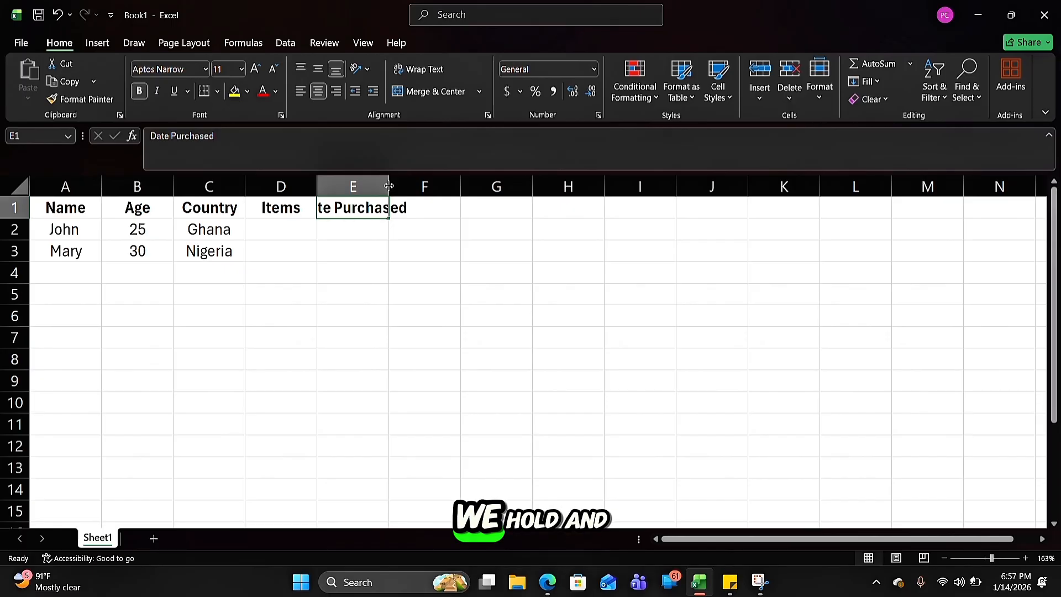
Widen column E to fit its "Date Purchased" heading and add the heading "Numbers of items purchased" in cell F1
left_click_drag(389, 187, 439, 191)
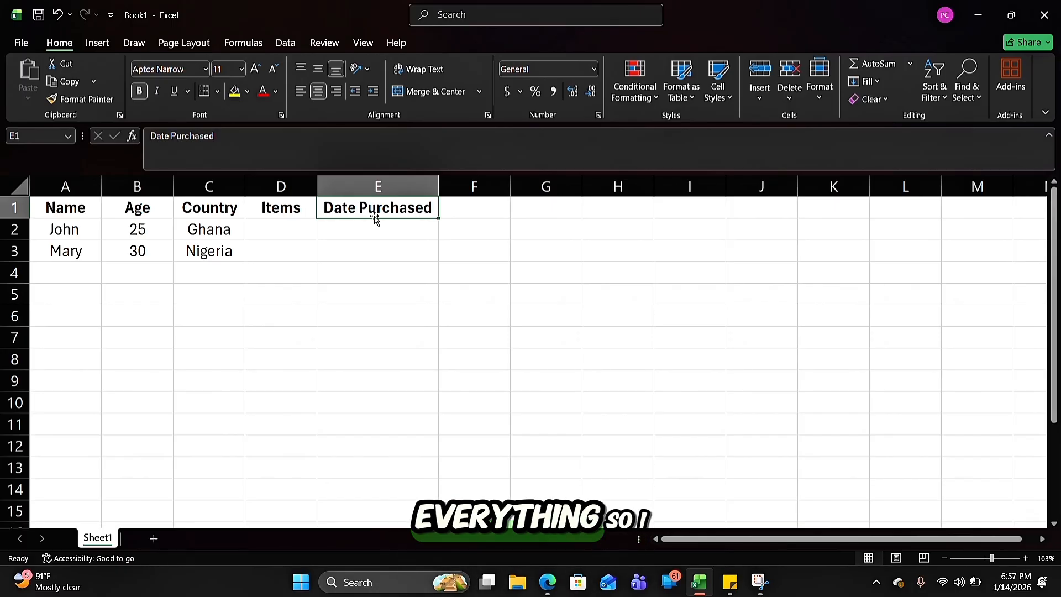
left_click(486, 211)
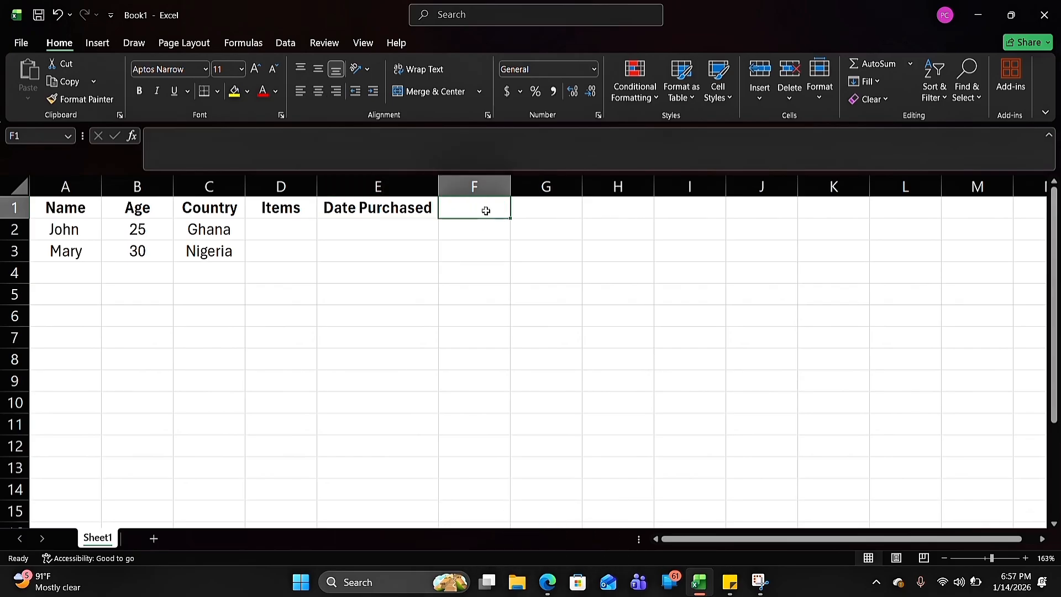
type("Number")
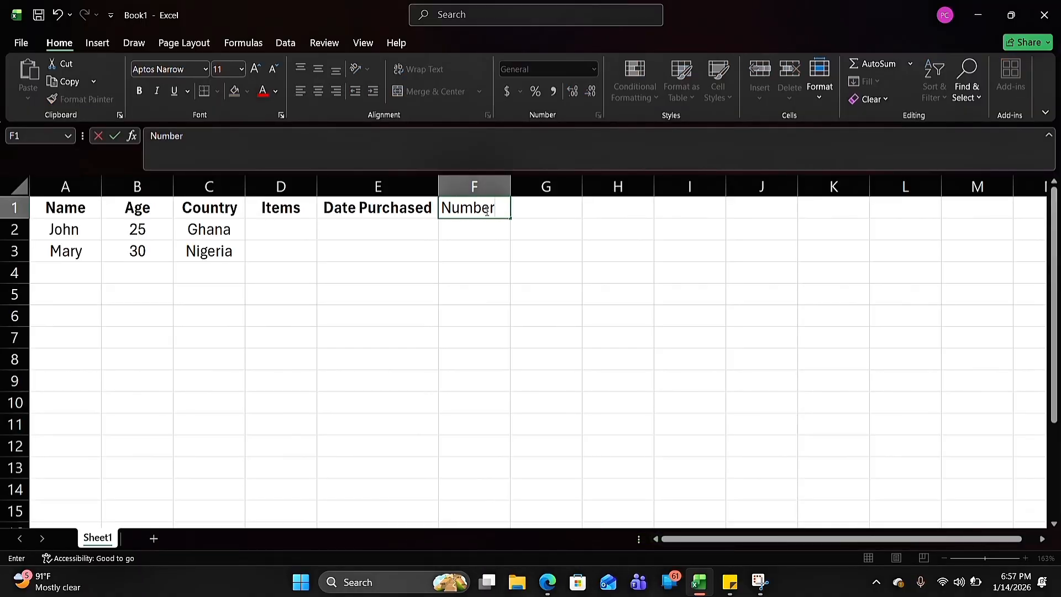
type("s")
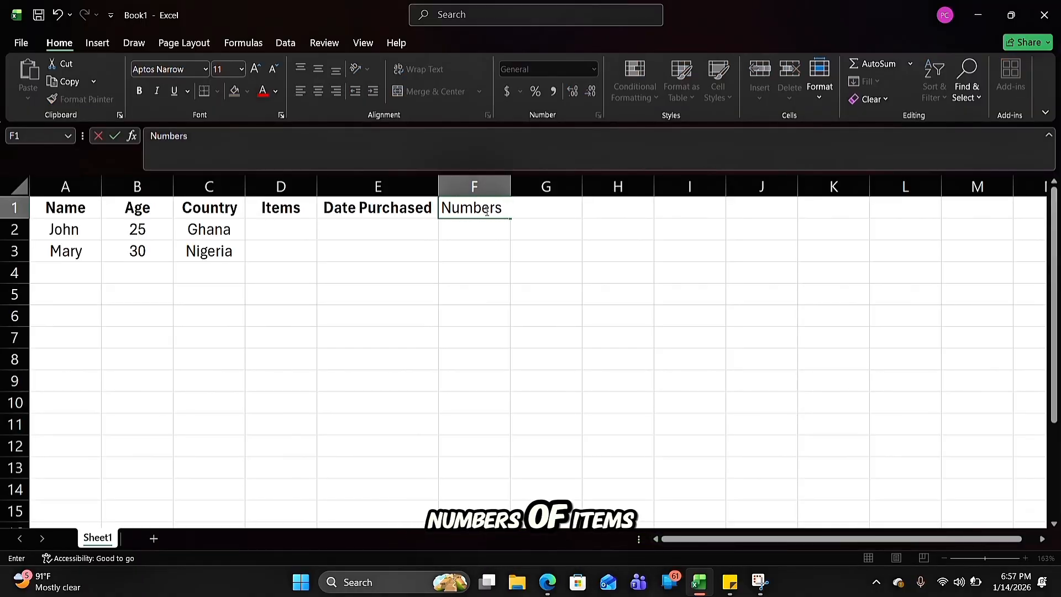
type(" of items")
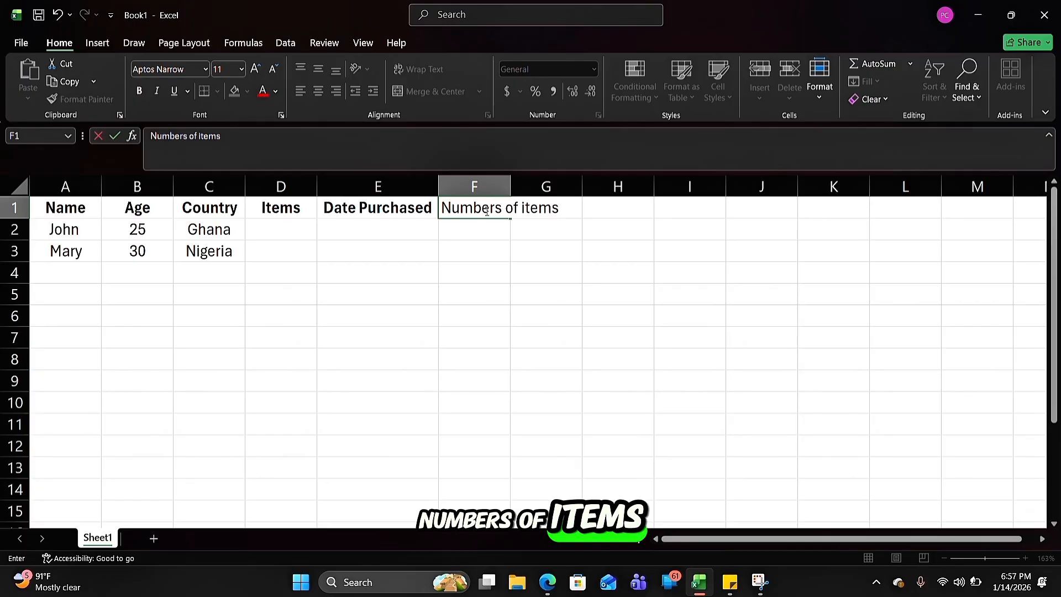
type(" p")
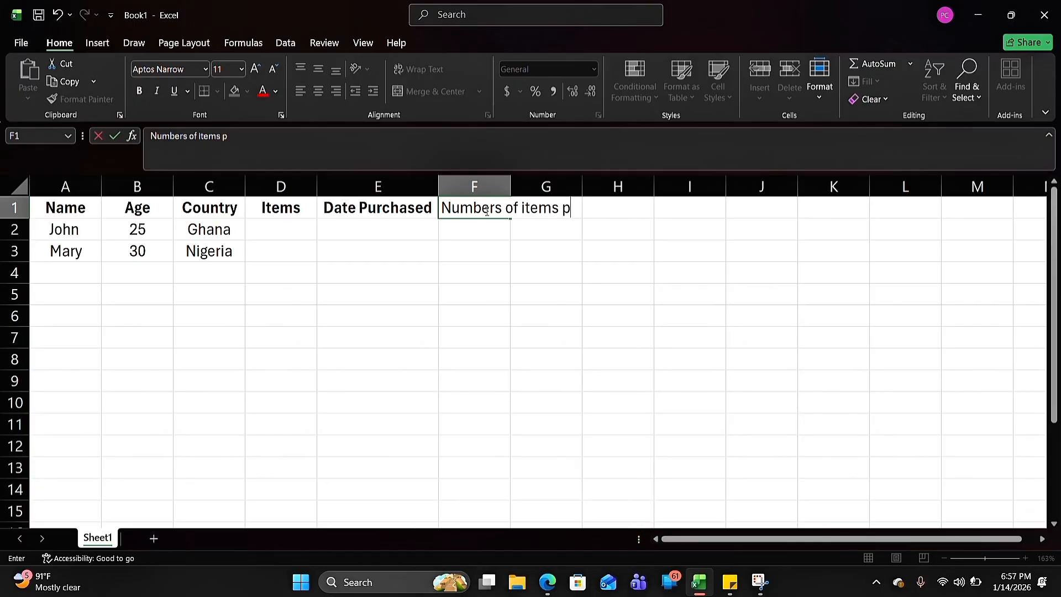
type("urchaseed")
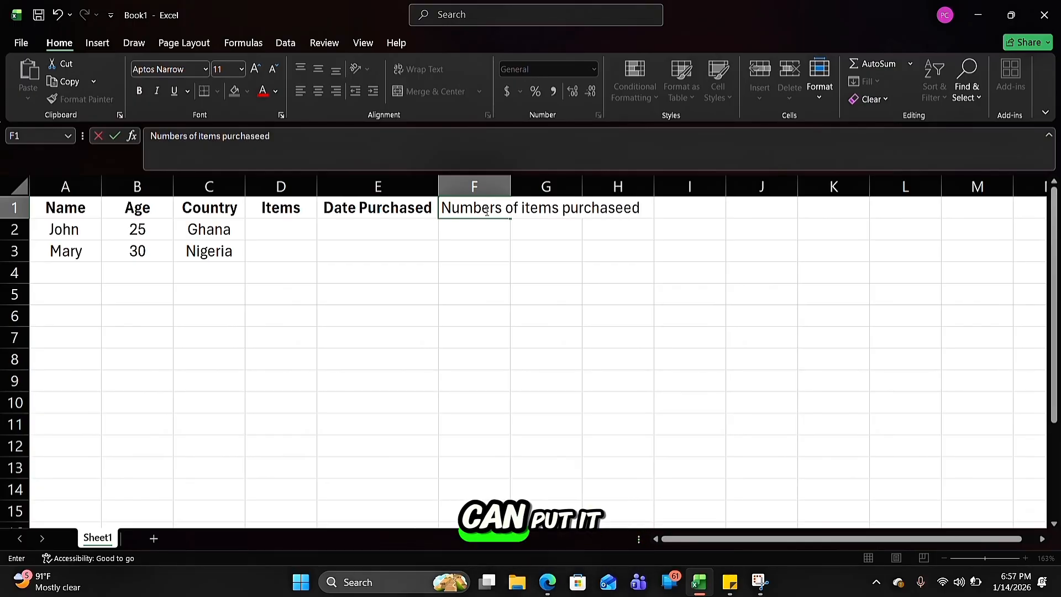
key("BackSpace")
key("BackSpace")
key("BackSpace")
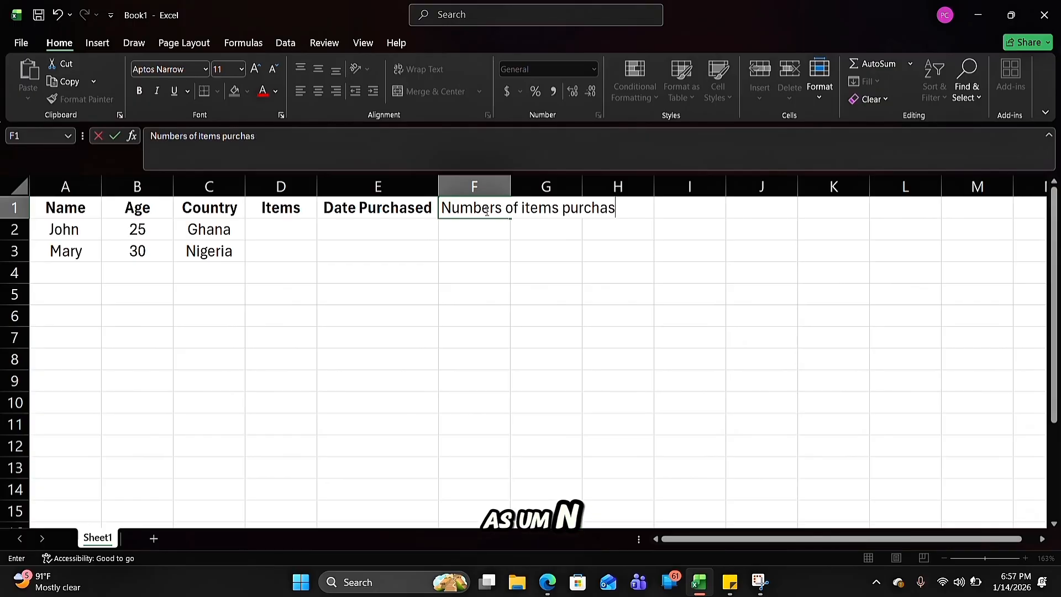
type("ed")
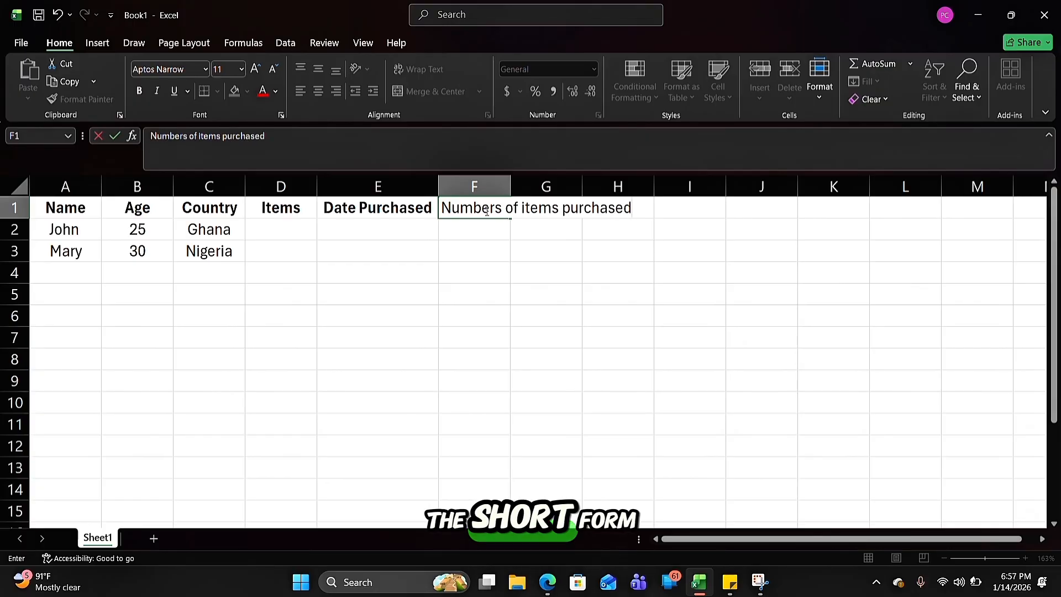
left_click(509, 295)
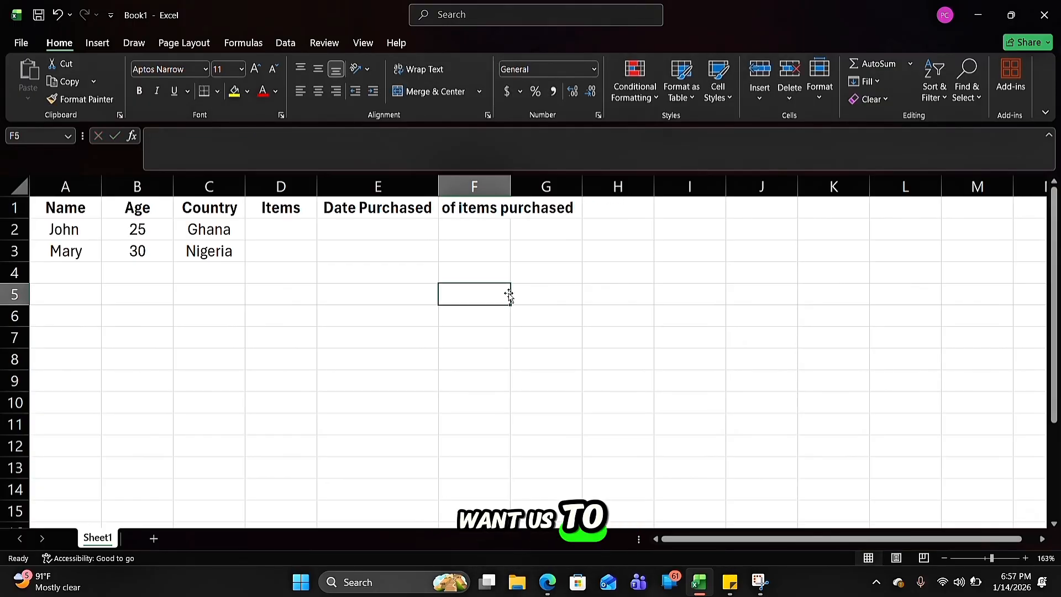
Widen column F until the "Numbers of items purchased" heading fits inside it, and narrow the column again
left_click(487, 188)
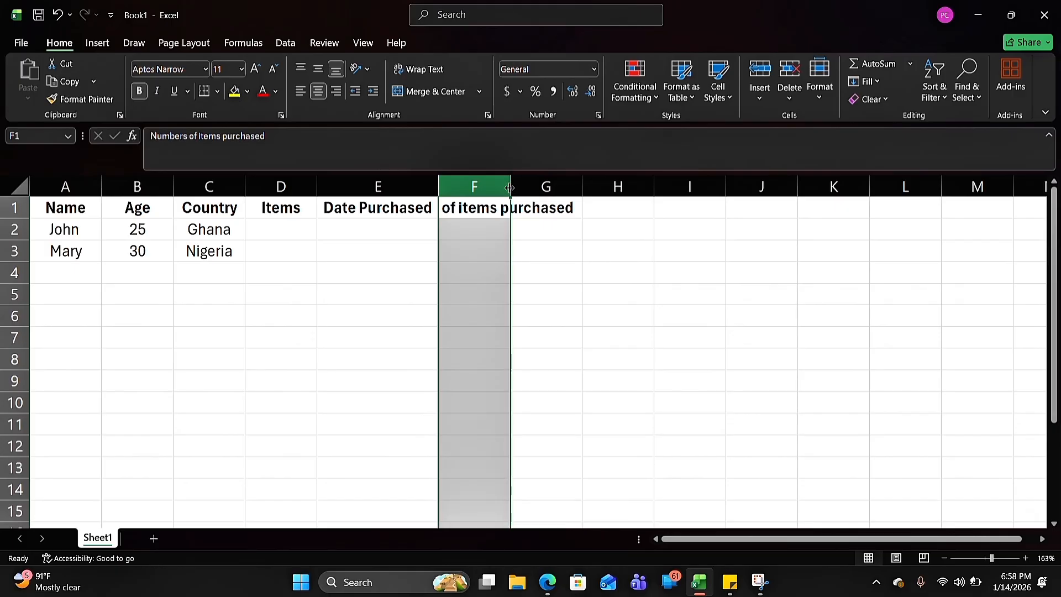
left_click_drag(511, 188, 510, 188)
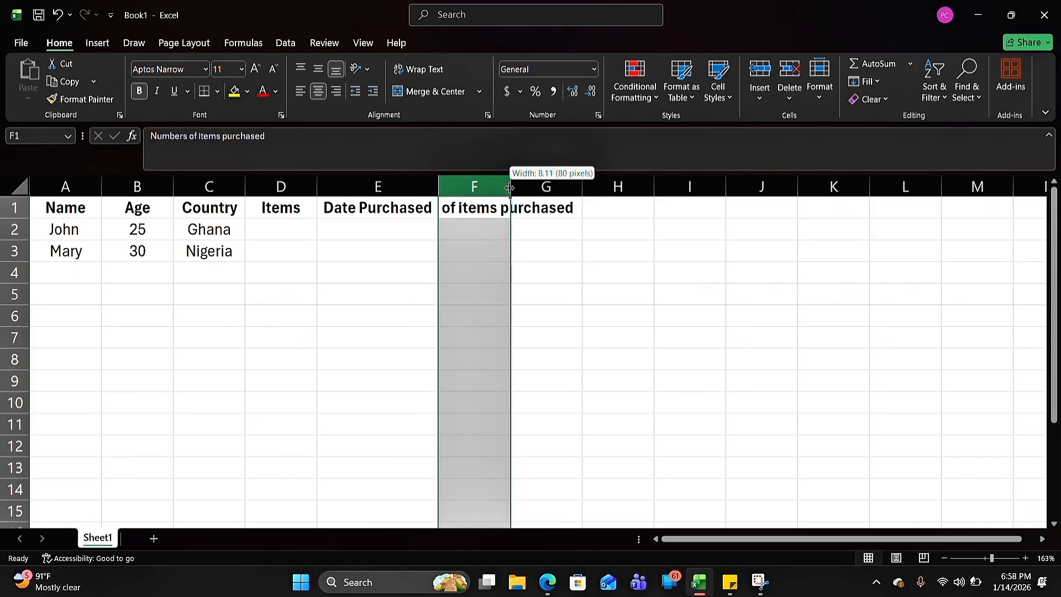
left_click_drag(510, 188, 656, 188)
left_click(665, 233)
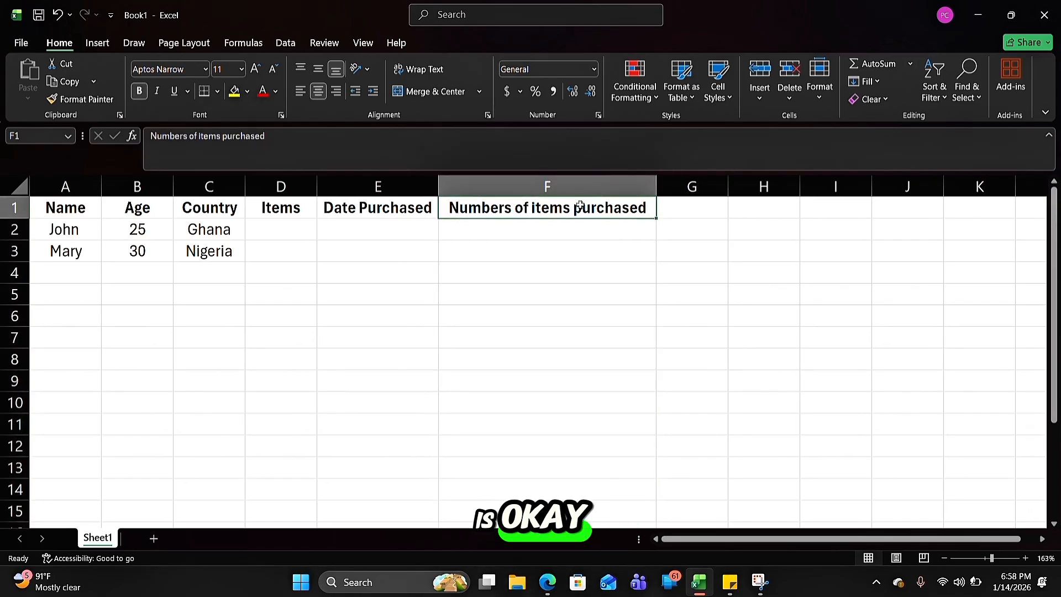
left_click_drag(655, 187, 526, 193)
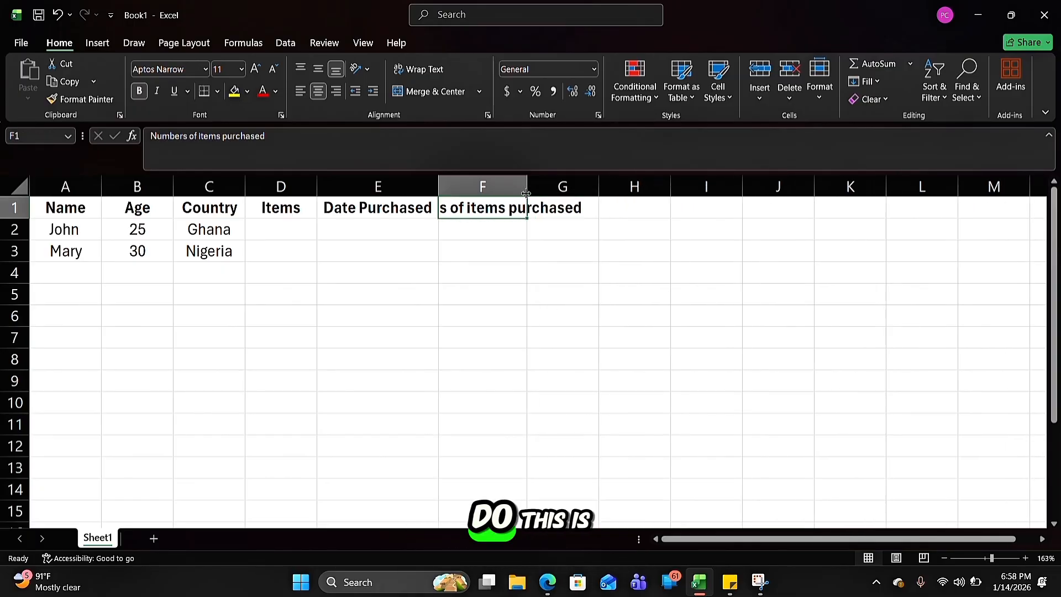
Set the width of column F to exactly 40
left_click(489, 191)
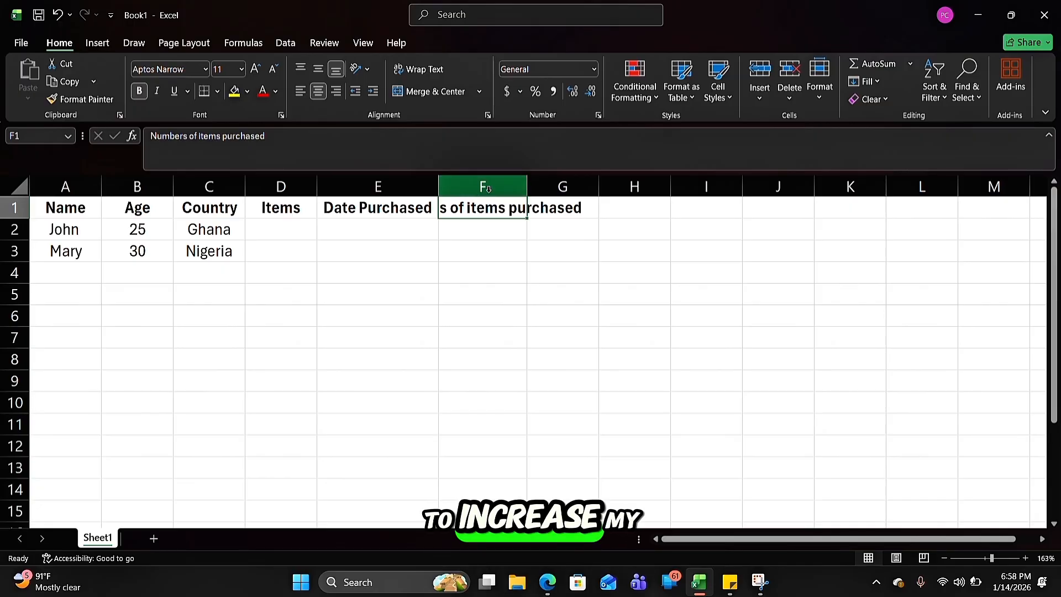
left_click(489, 206)
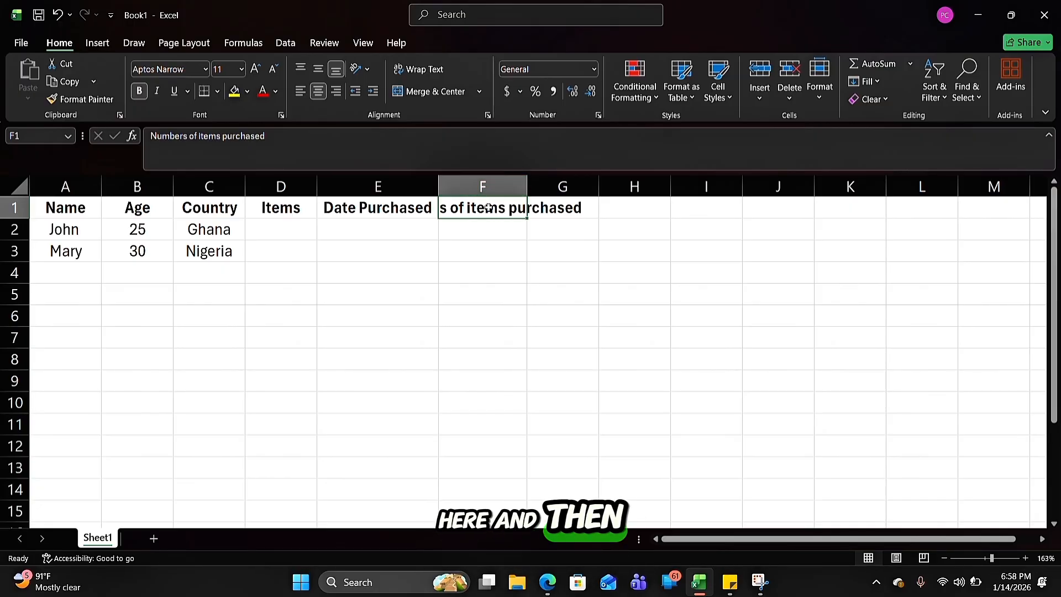
left_click(822, 100)
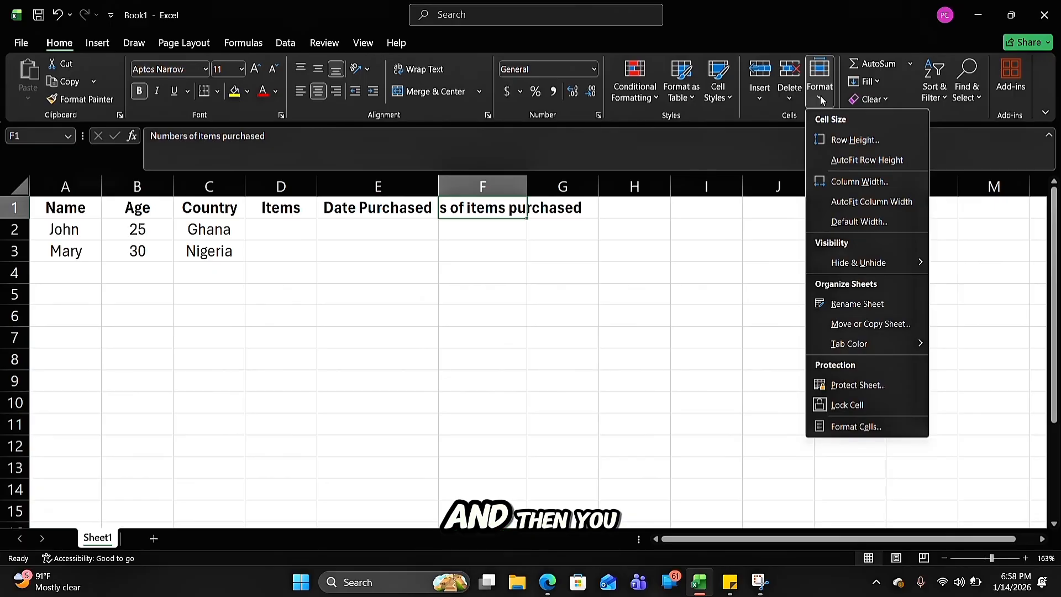
left_click(861, 181)
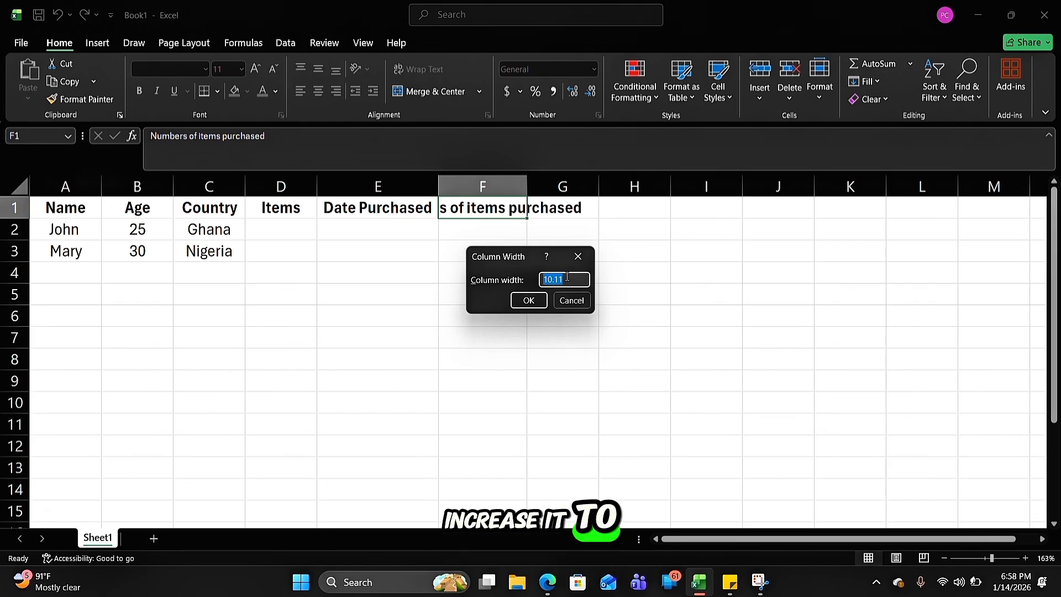
type("40")
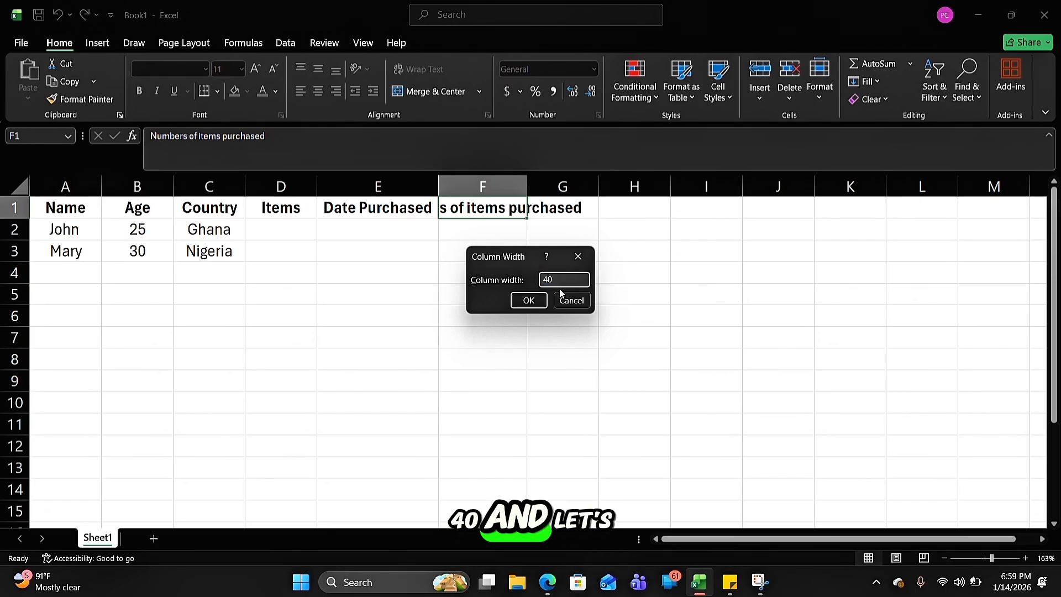
left_click(525, 301)
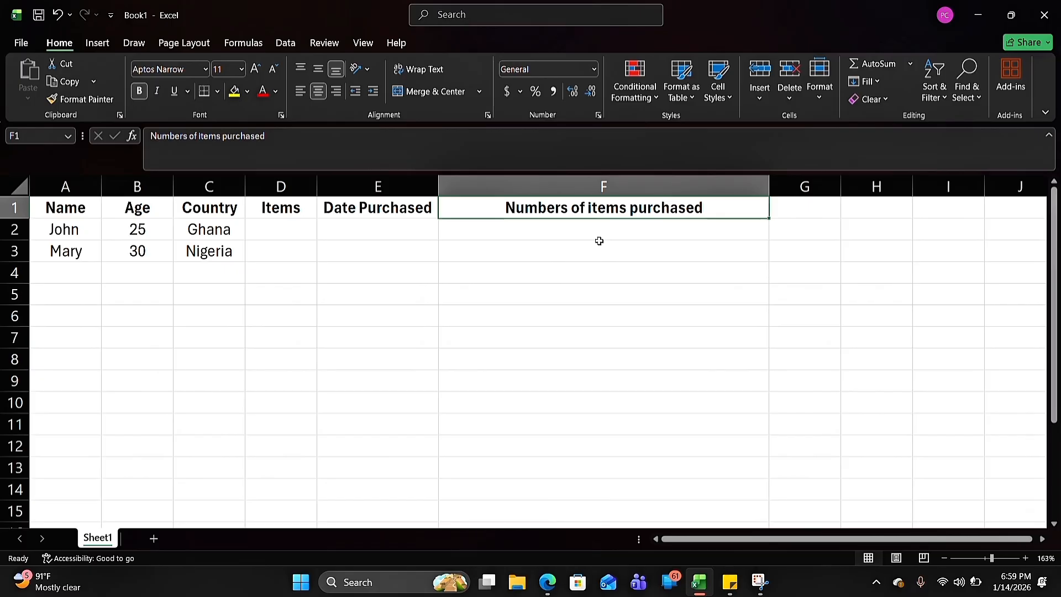
left_click(513, 267)
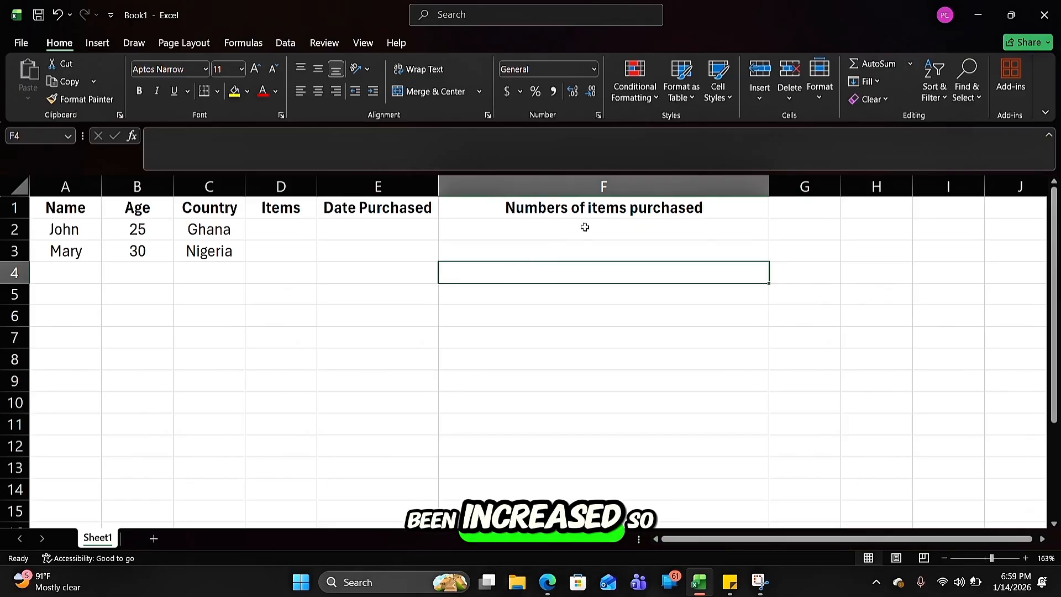
Set the height of heading row 1 to 25 and undo that row height change
left_click(669, 202)
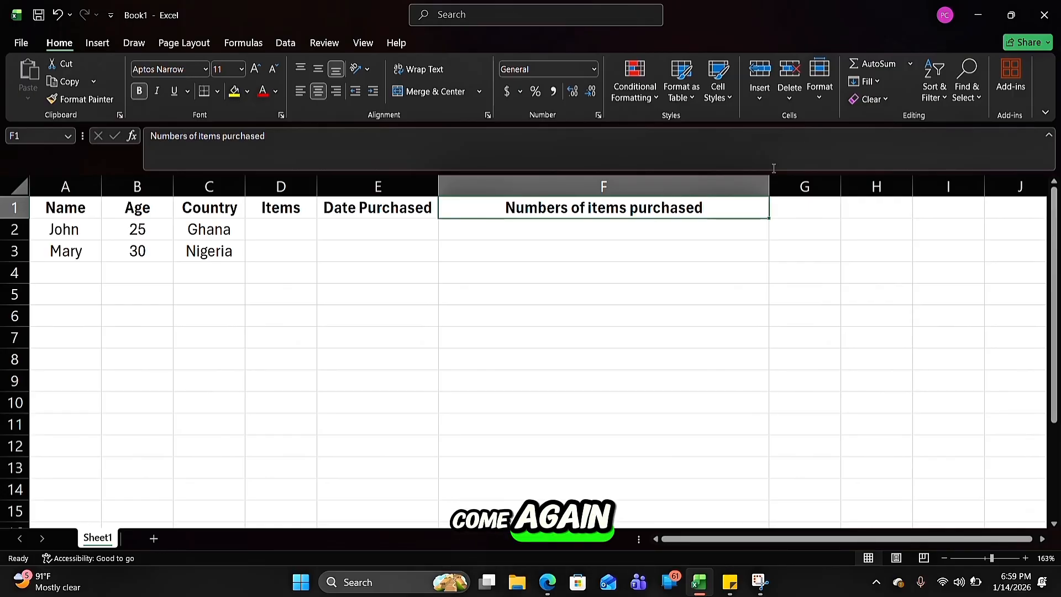
left_click(820, 88)
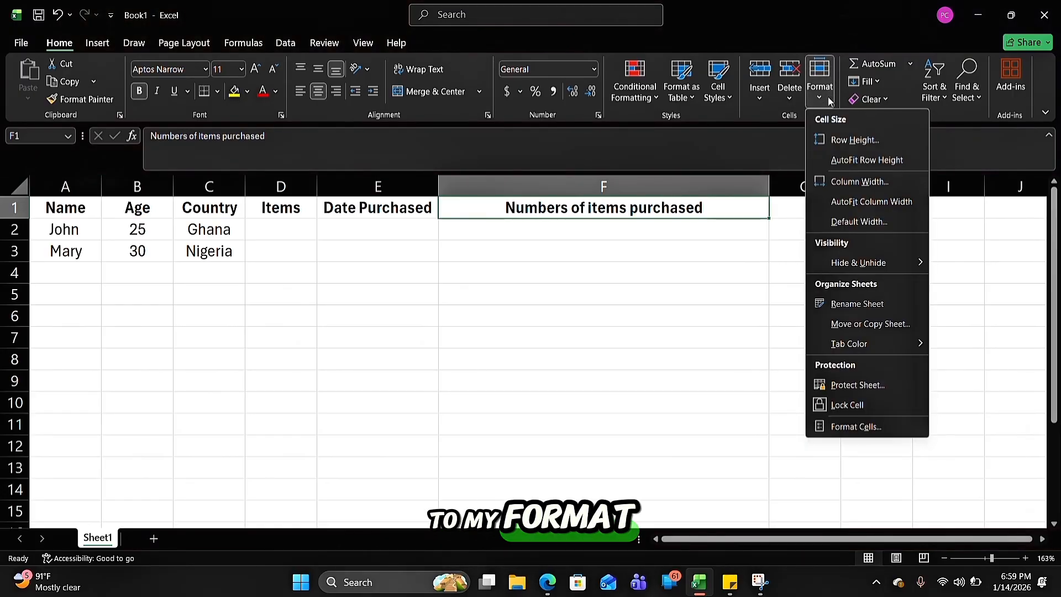
left_click(851, 140)
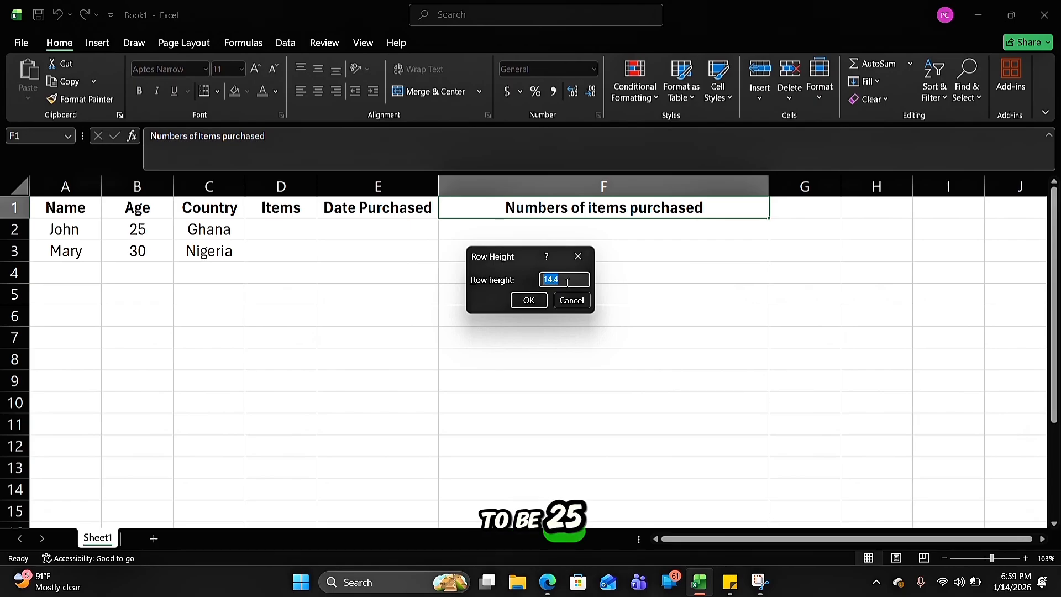
type("25")
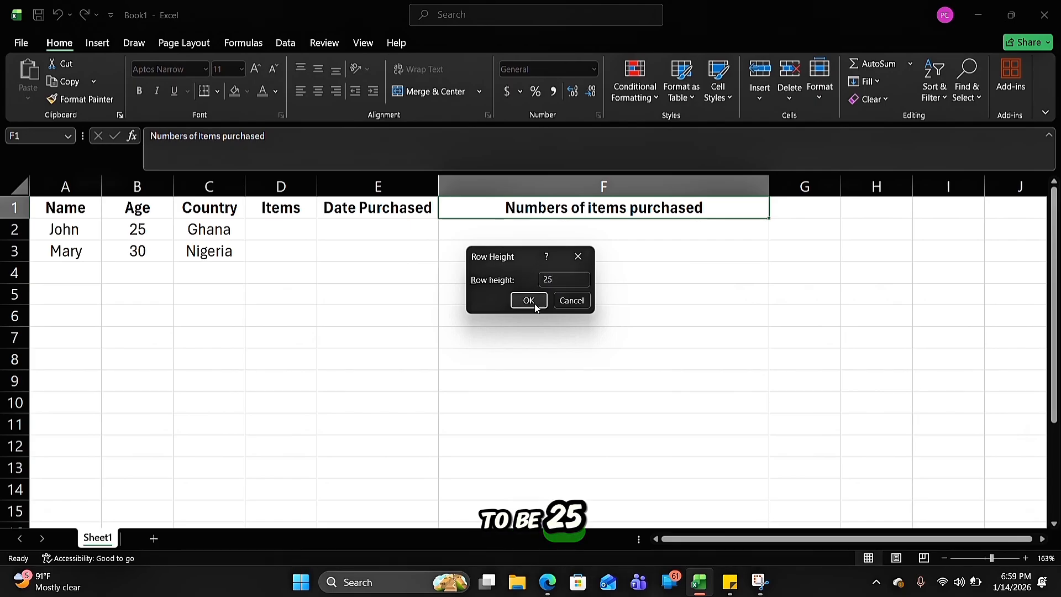
left_click(529, 300)
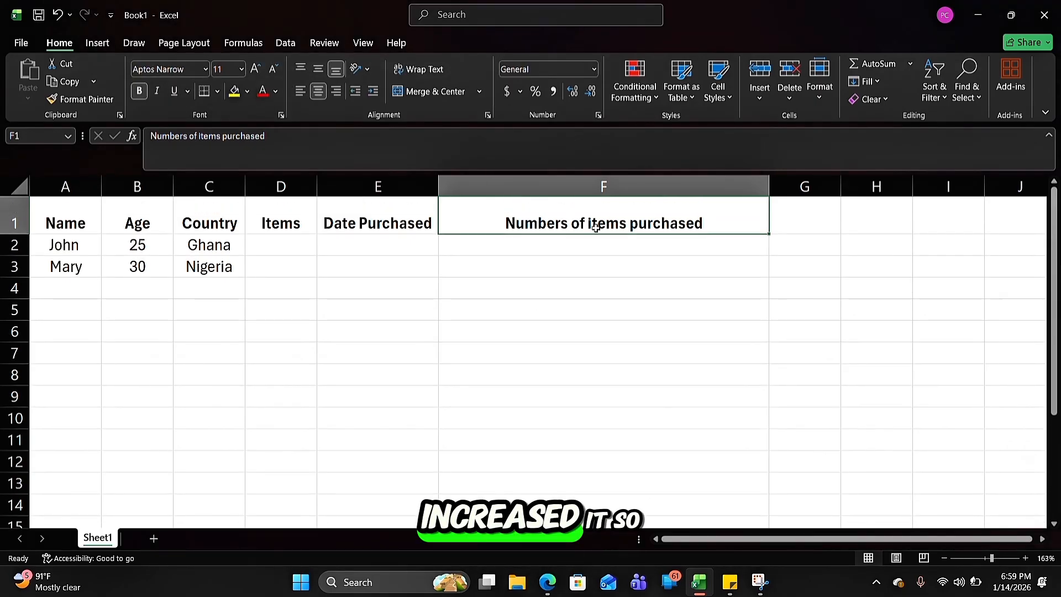
left_click(628, 321)
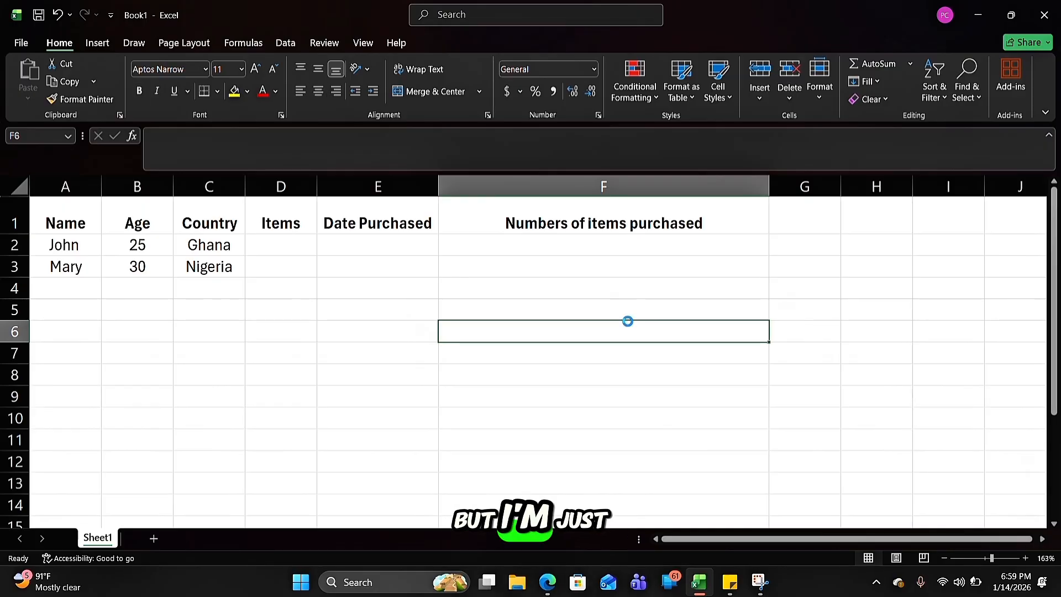
key("ctrl+z")
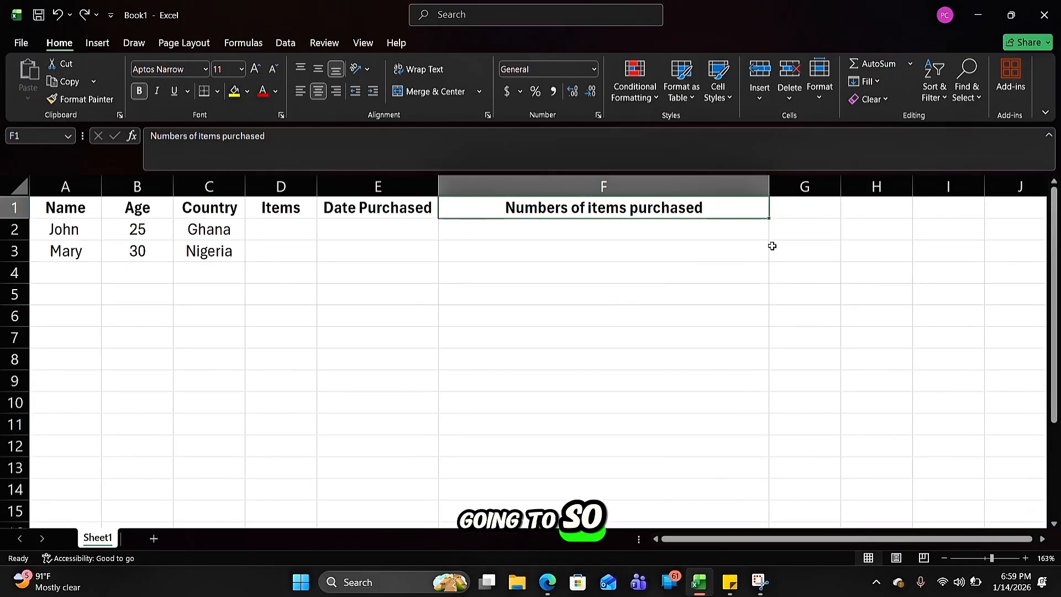
left_click(834, 301)
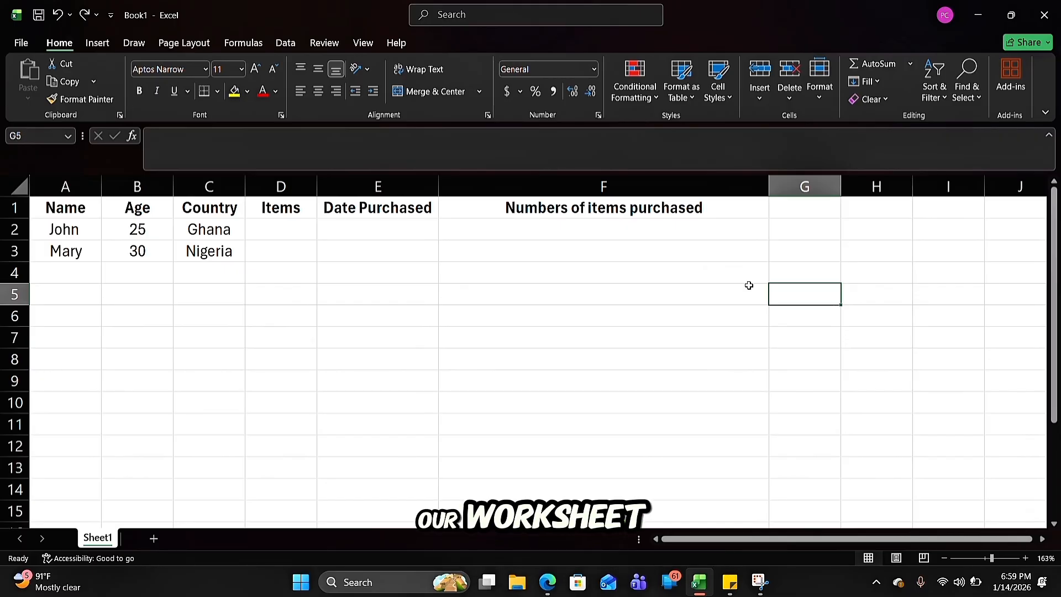
Enter the items "Milk" in cell D2 and "Rice" in cell D3 under the Items heading
left_click(288, 233)
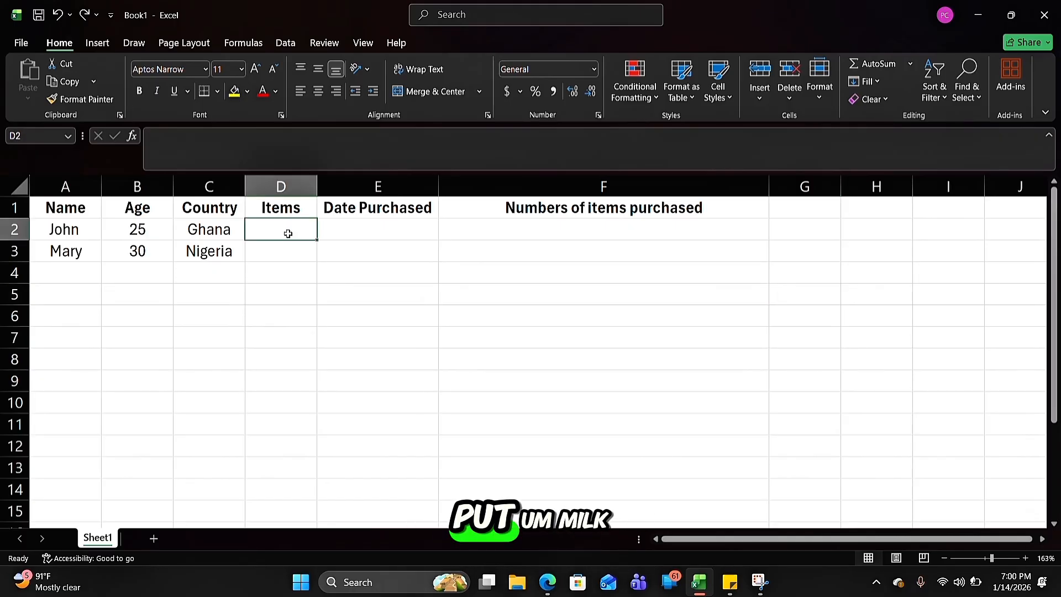
type("Milk")
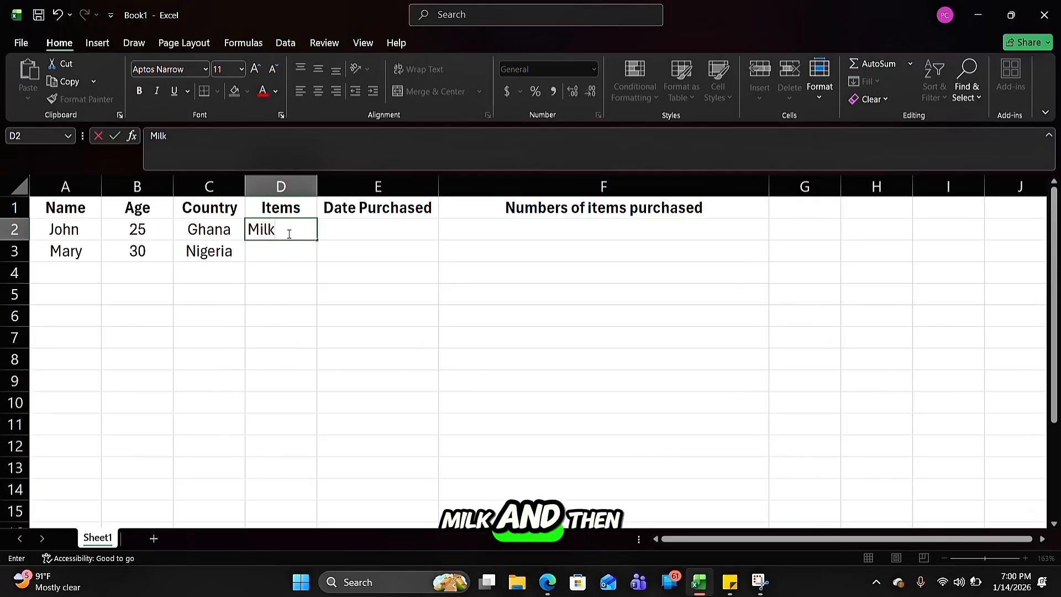
left_click(266, 252)
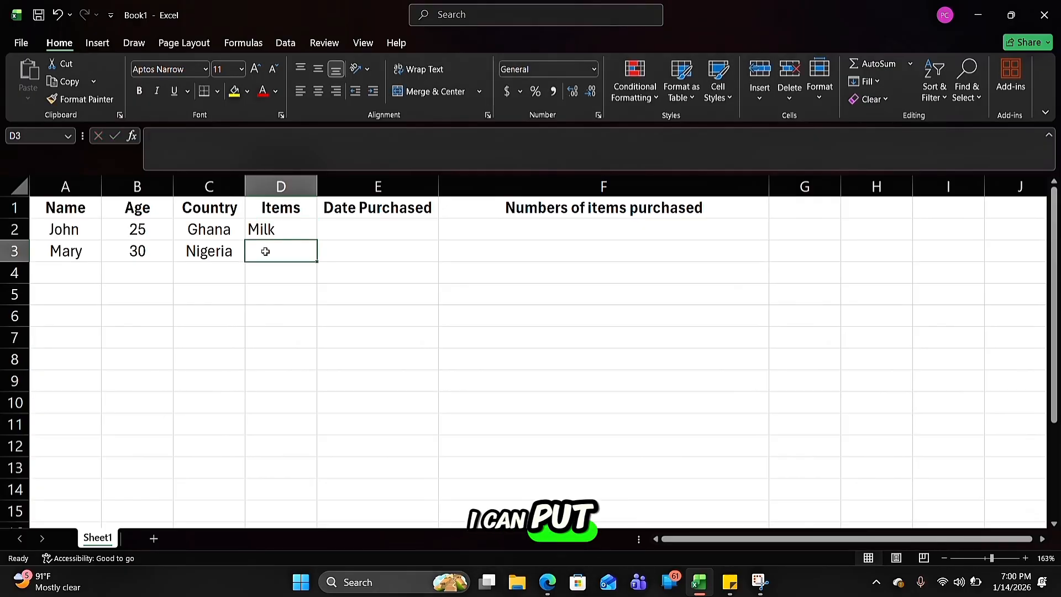
type("Rice")
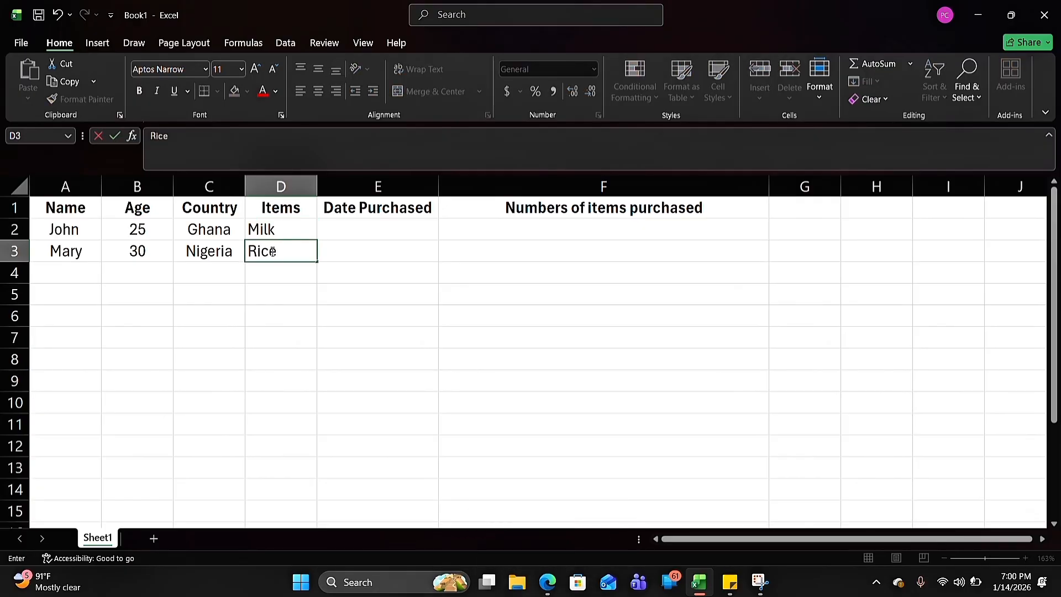
Enter the purchase date 8/10/2005 for Milk in cell E2 under the Date Purchased heading
left_click(363, 230)
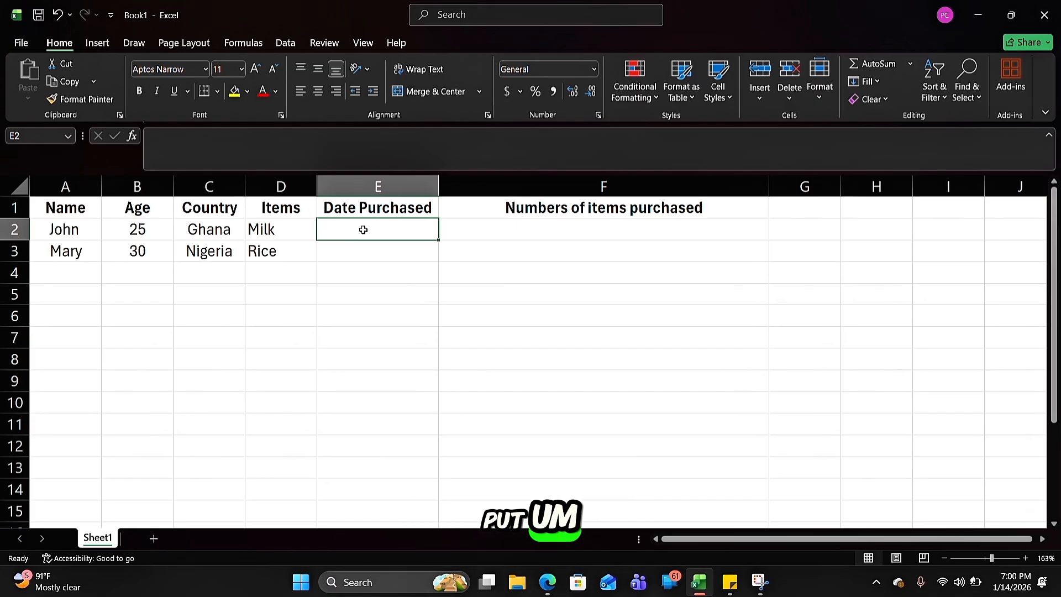
type("8")
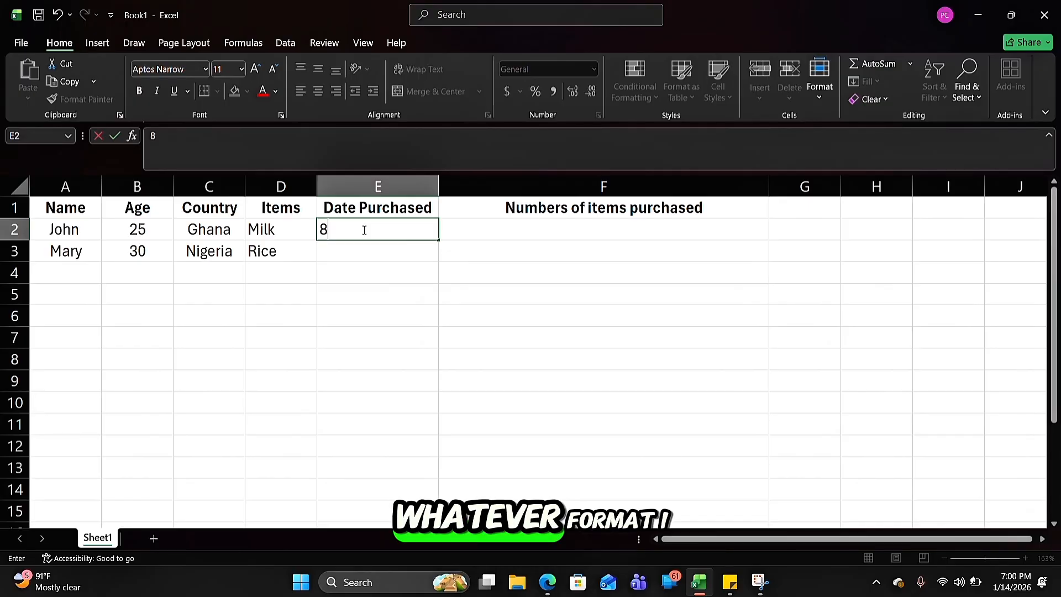
type("/")
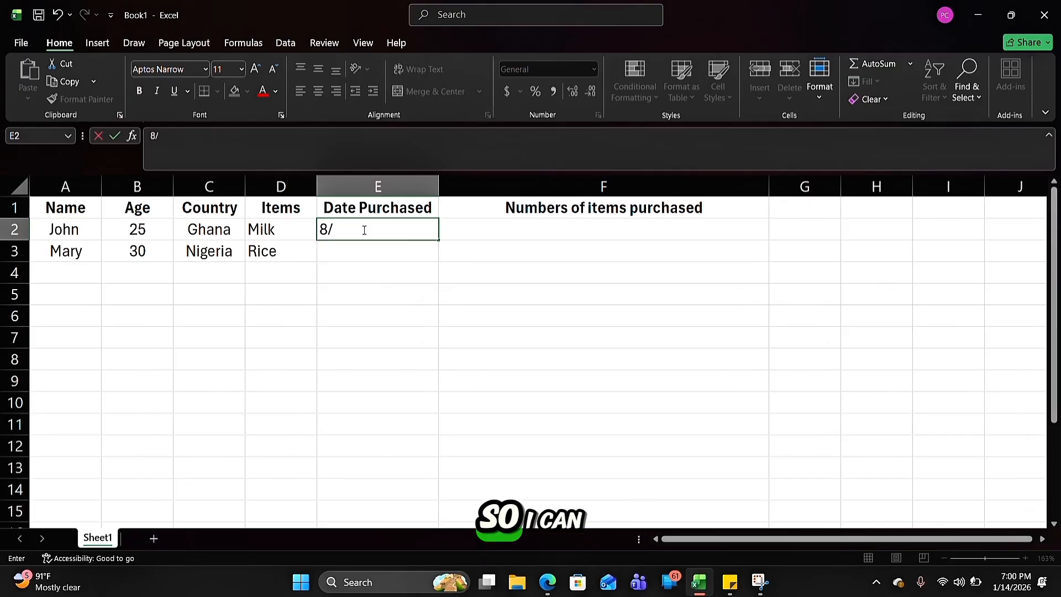
type("10")
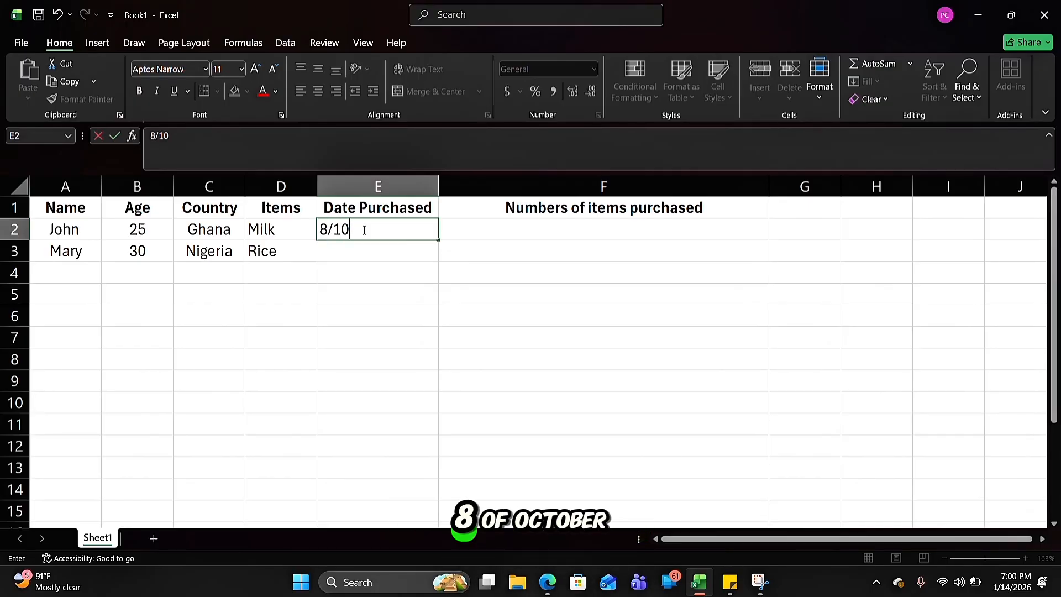
type("/2")
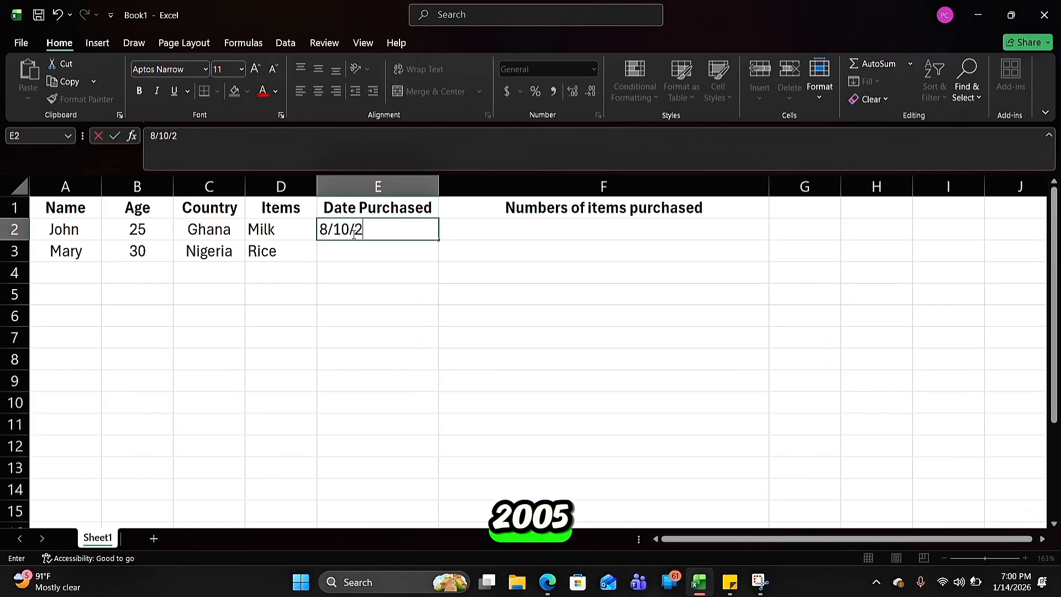
type("005")
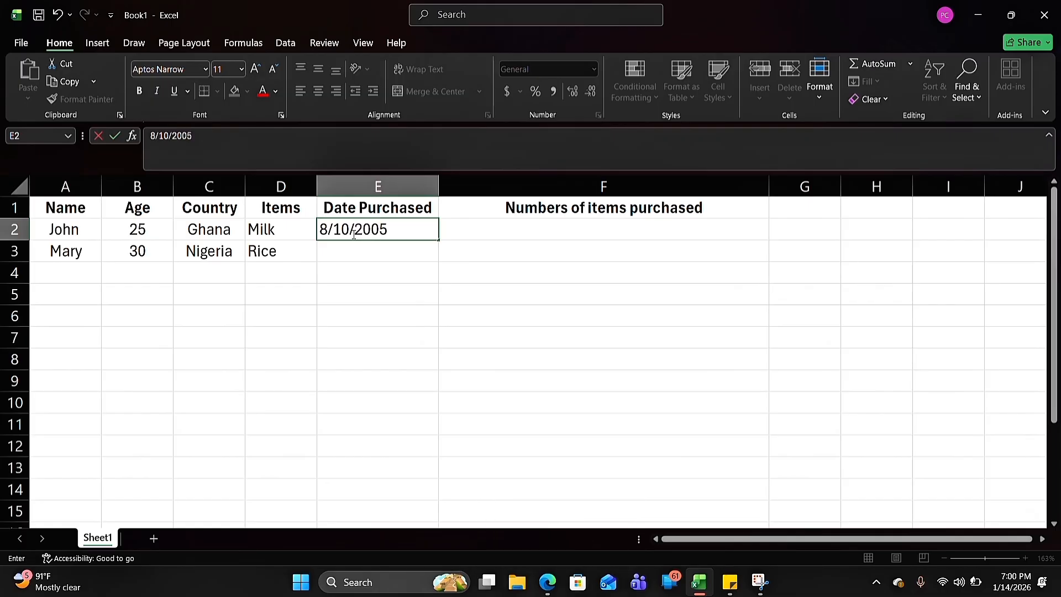
key("ctrl+Return")
Enter the purchase date 12/10/2009 for Rice in cell E3
left_click(380, 253)
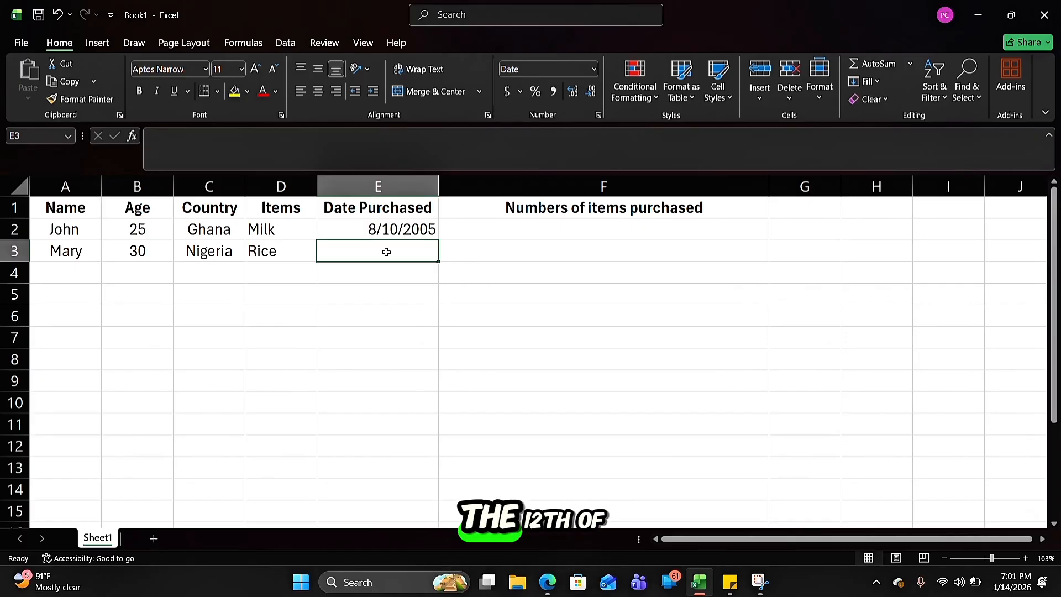
type("12")
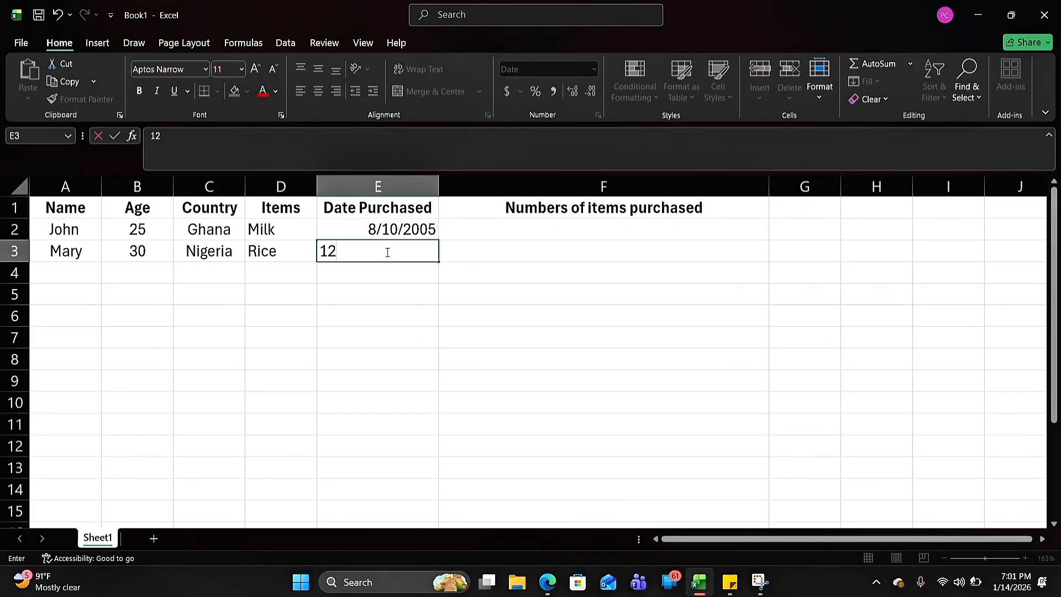
type("/")
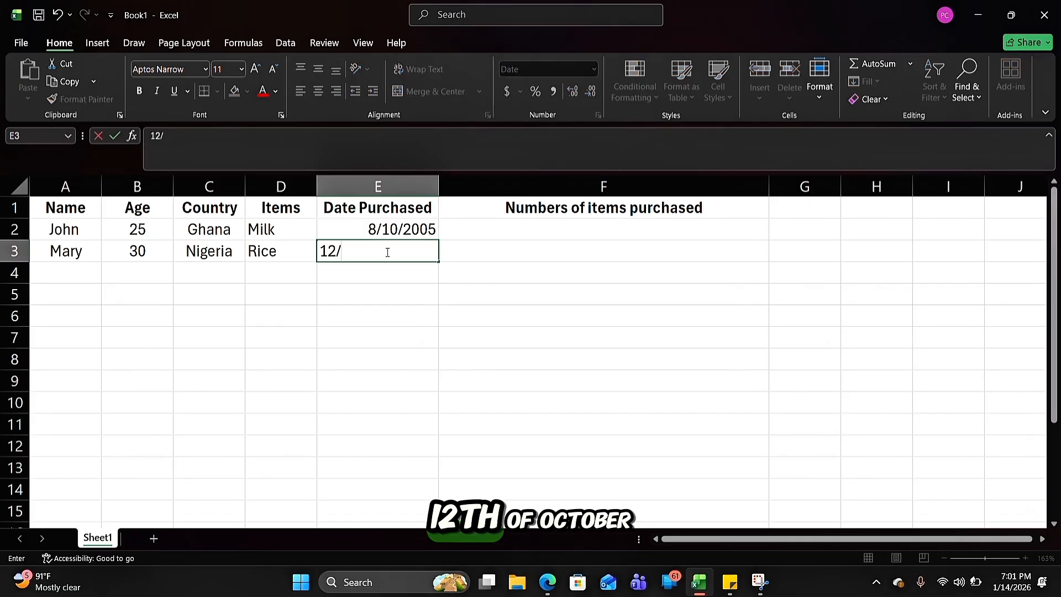
type("10/200")
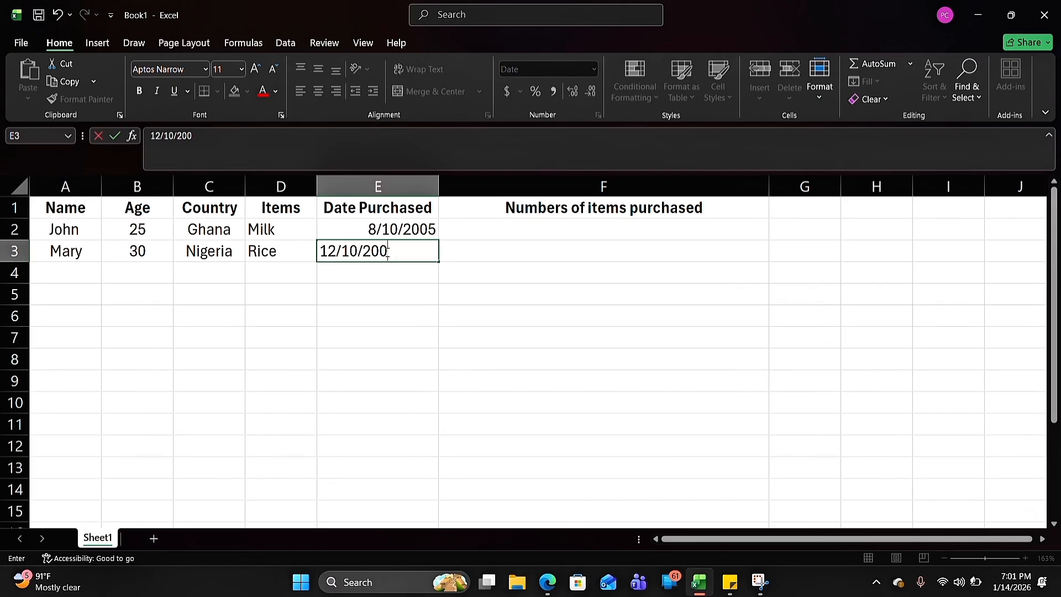
type("9")
left_click(497, 246)
Edit the heading in cell F1 so that it reads "Price of items purchased"
left_click(564, 224)
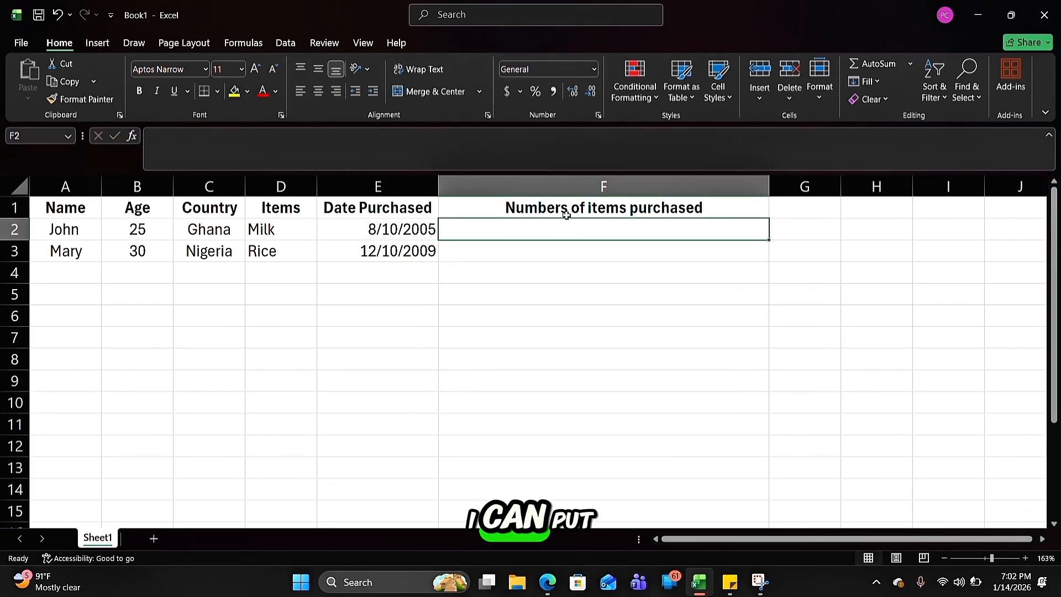
left_click(567, 213)
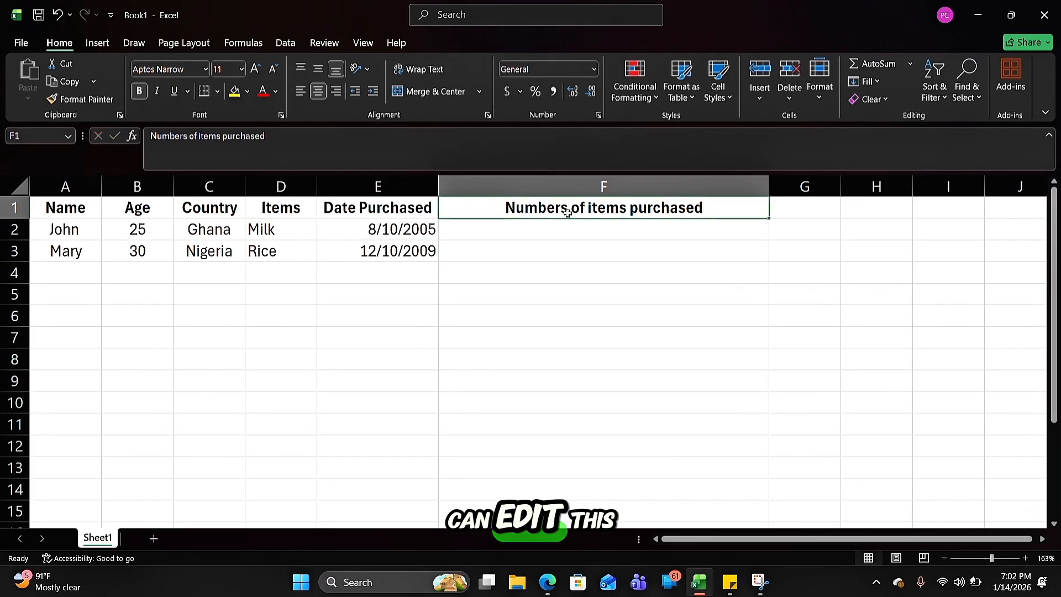
double_click(567, 212)
key("BackSpace")
key("BackSpace")
key("BackSpace")
key("BackSpace")
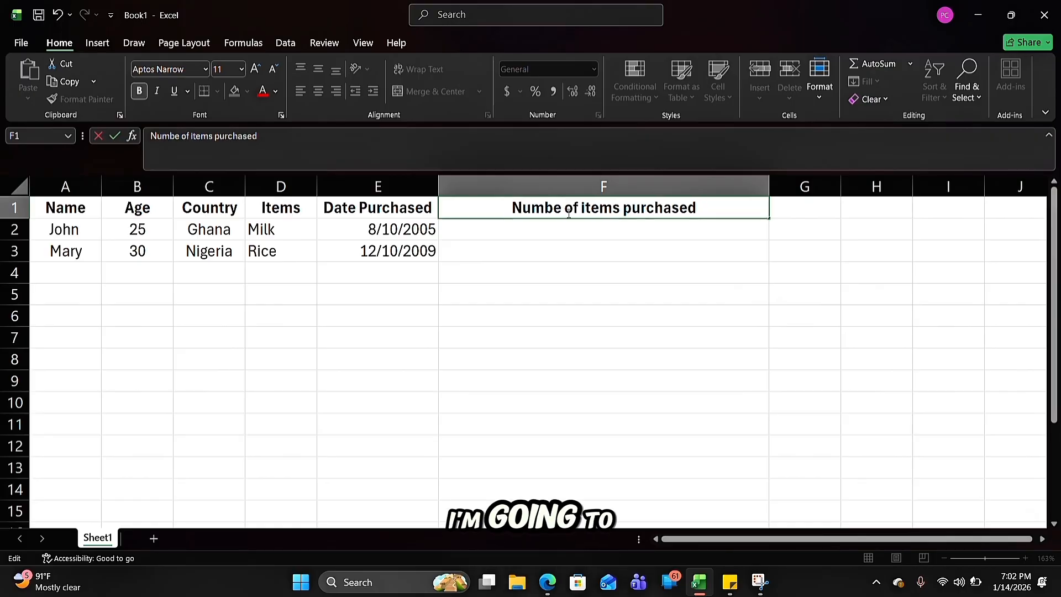
key("BackSpace")
key("BackSpace")
key("BackSpace")
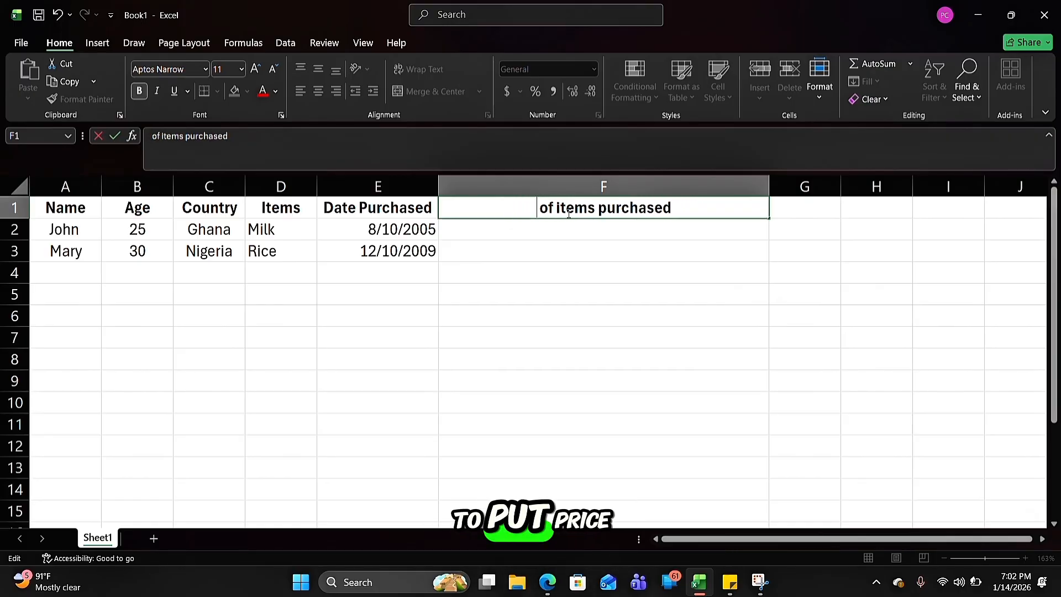
type("Price")
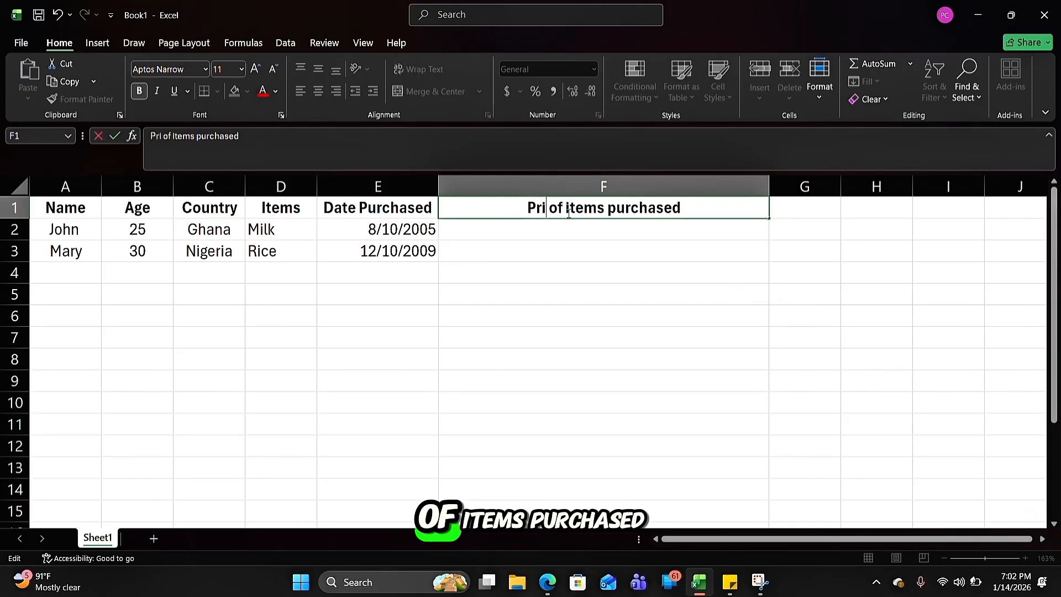
left_click(611, 233)
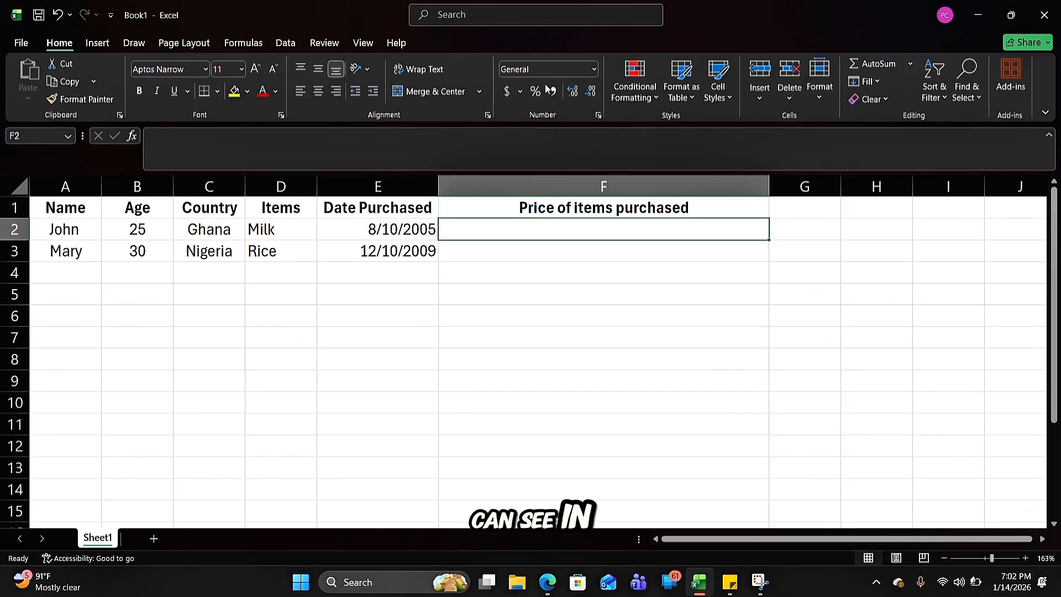
Look through the number formats available for cell F2, from General to Text
left_click(594, 70)
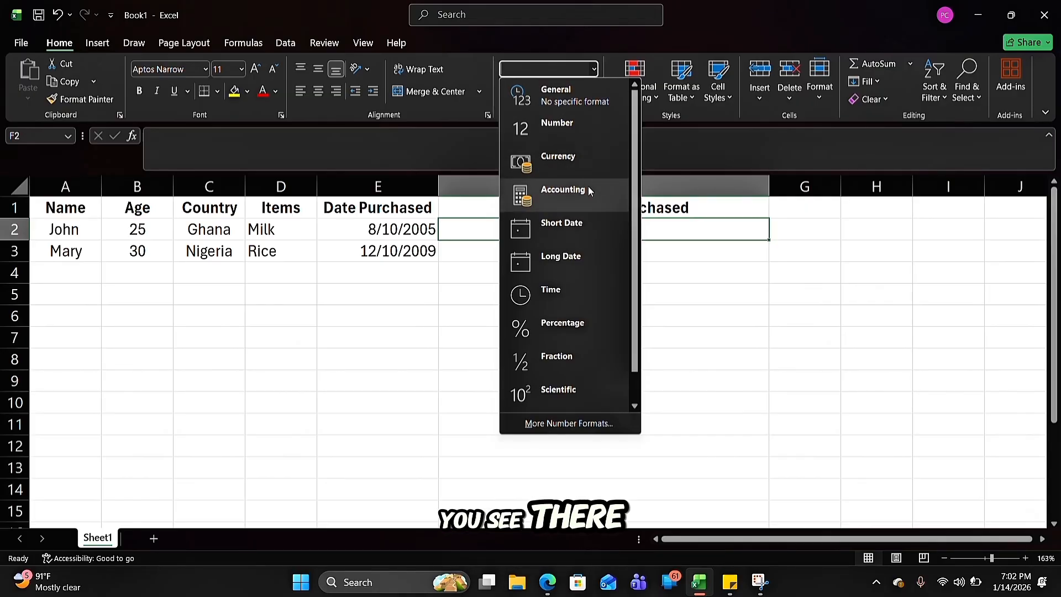
scroll(588, 331, "down", 1)
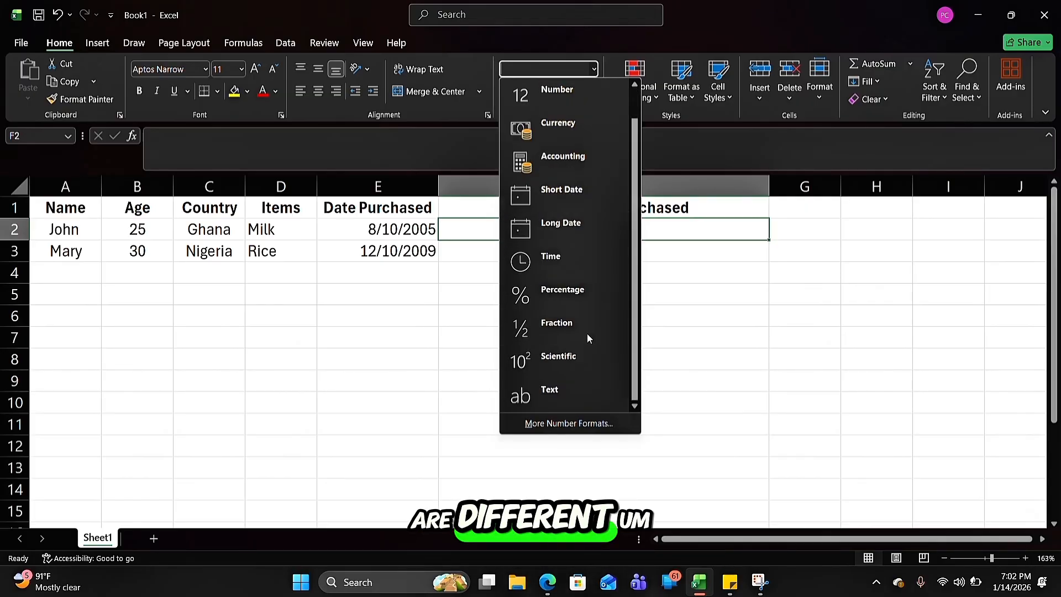
scroll(587, 333, "up", 1)
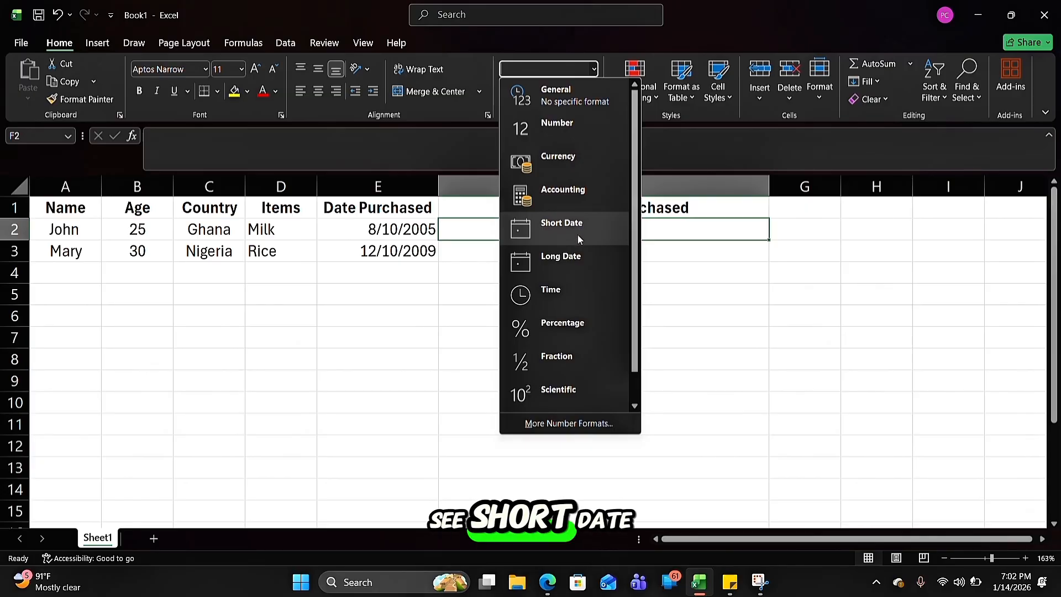
scroll(569, 257, "down", 1)
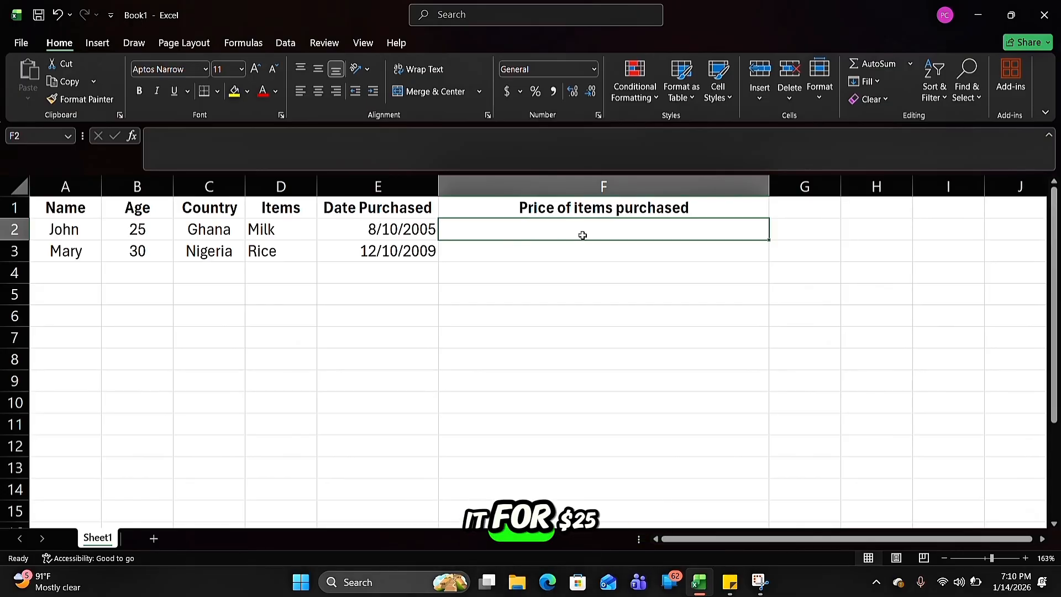
Enter the price 25 for Milk in cell F2 under the "Price of items purchased" heading
double_click(554, 229)
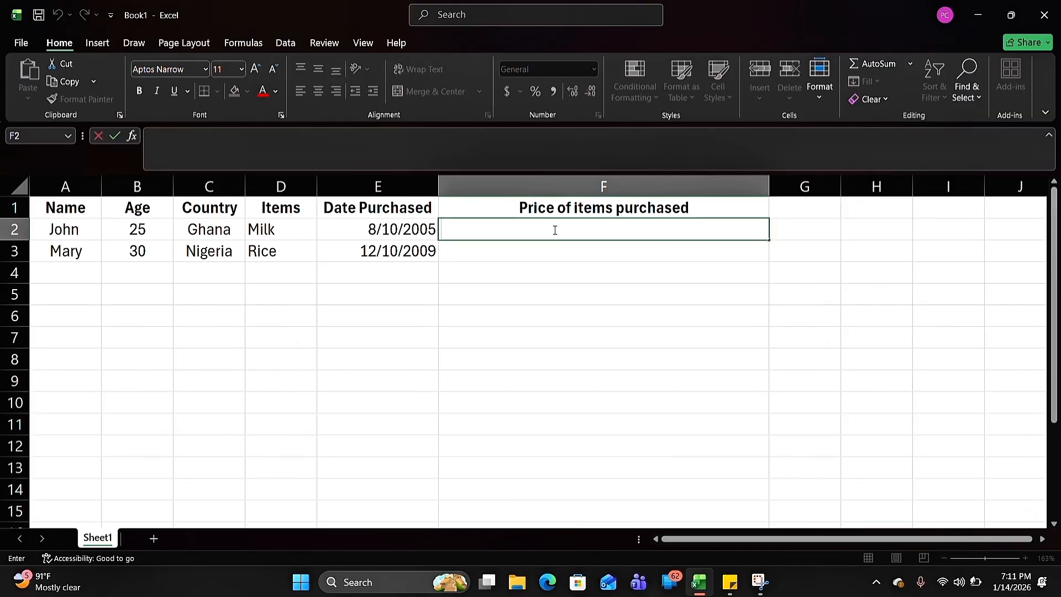
type("25")
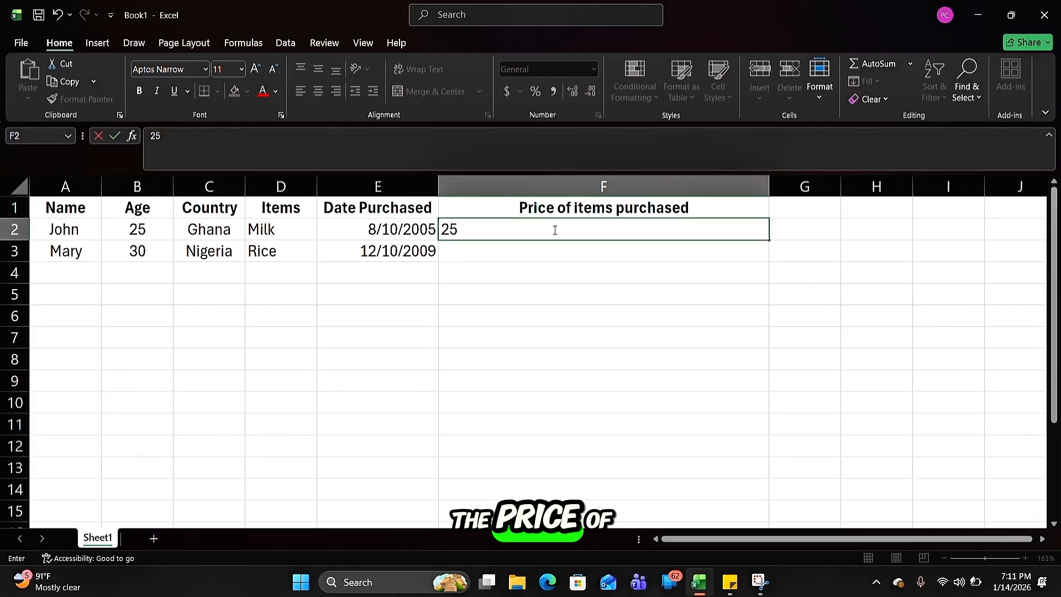
left_click(534, 253)
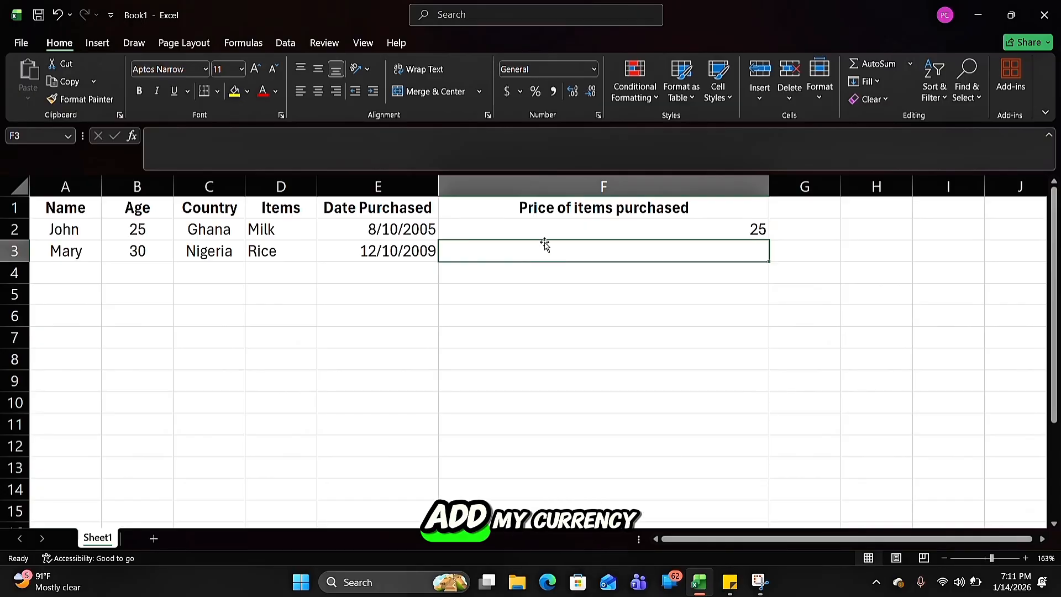
Format the price in cell F2 as Currency with the $ symbol and 2 decimal places, trying 3 and 1 decimal places first
left_click(577, 232)
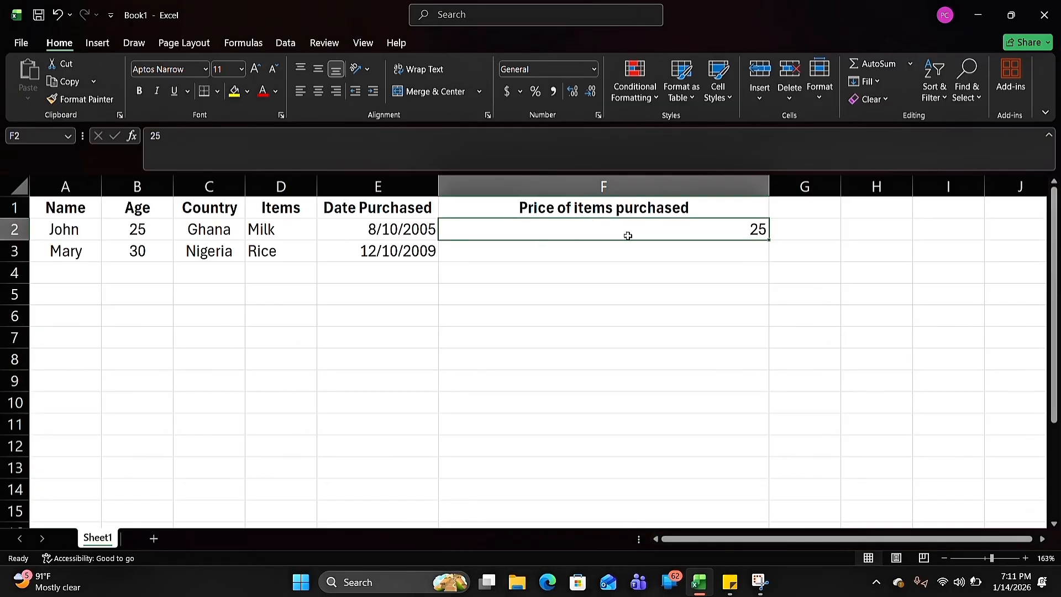
left_click(599, 115)
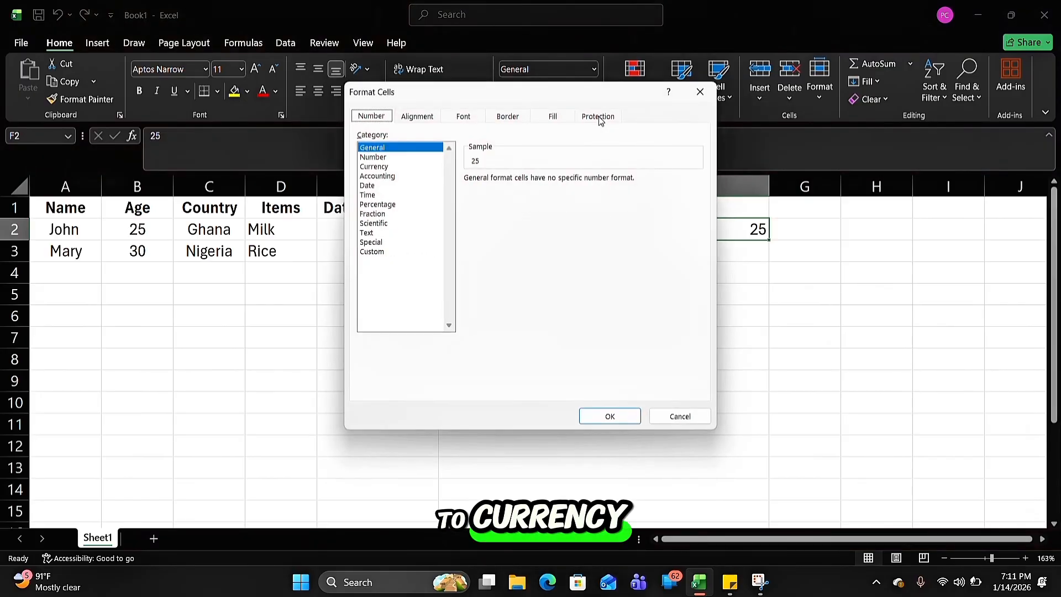
left_click(376, 167)
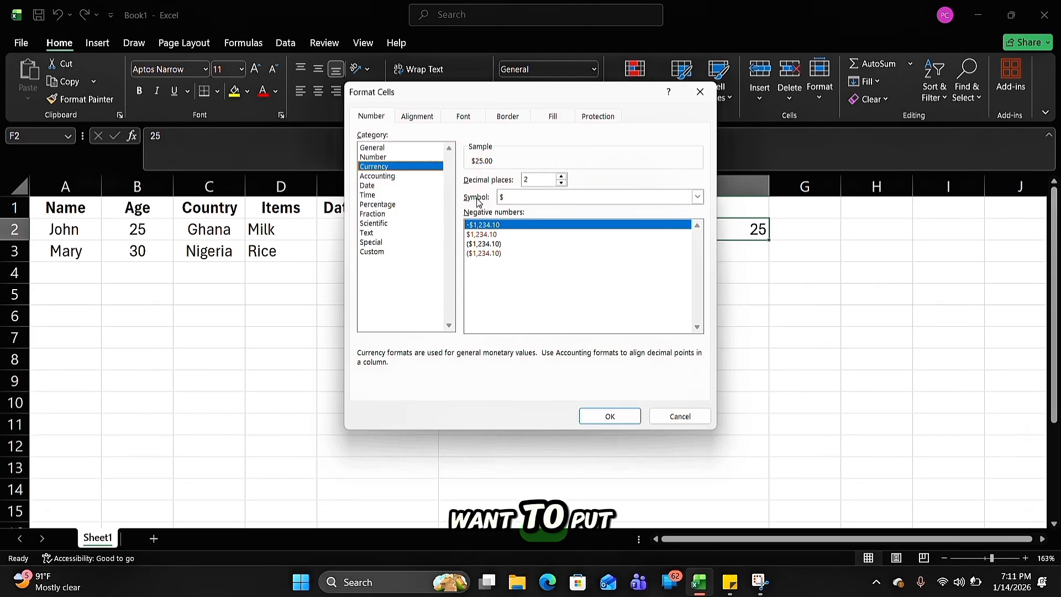
left_click(697, 197)
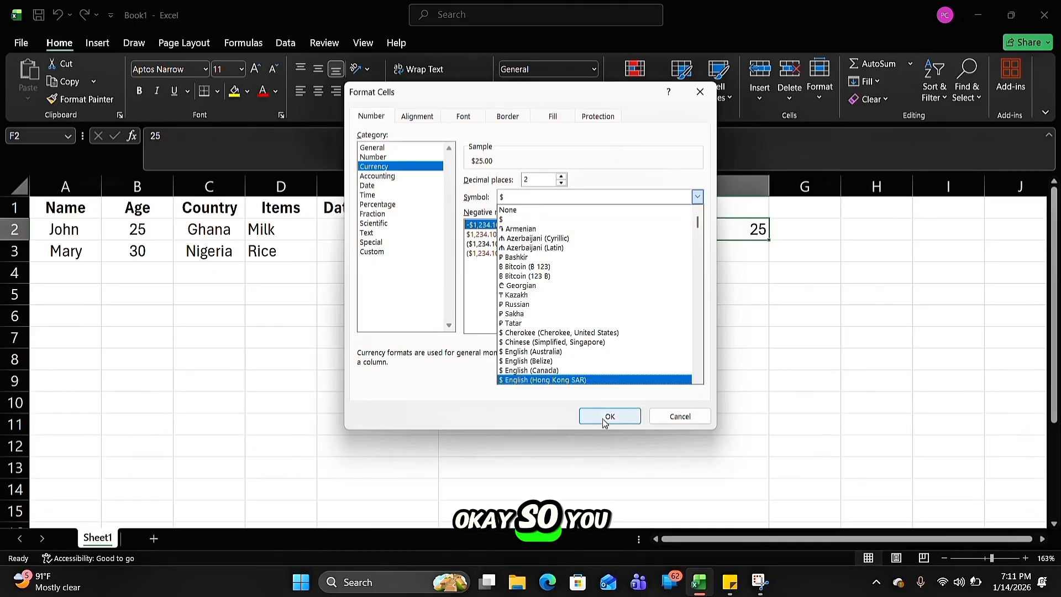
left_click(475, 324)
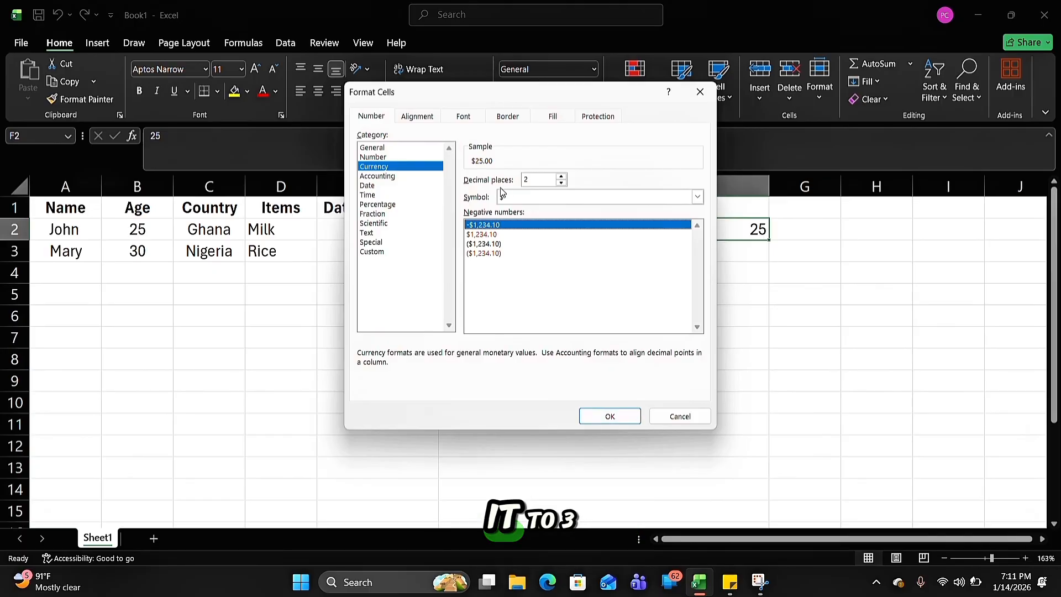
left_click(563, 179)
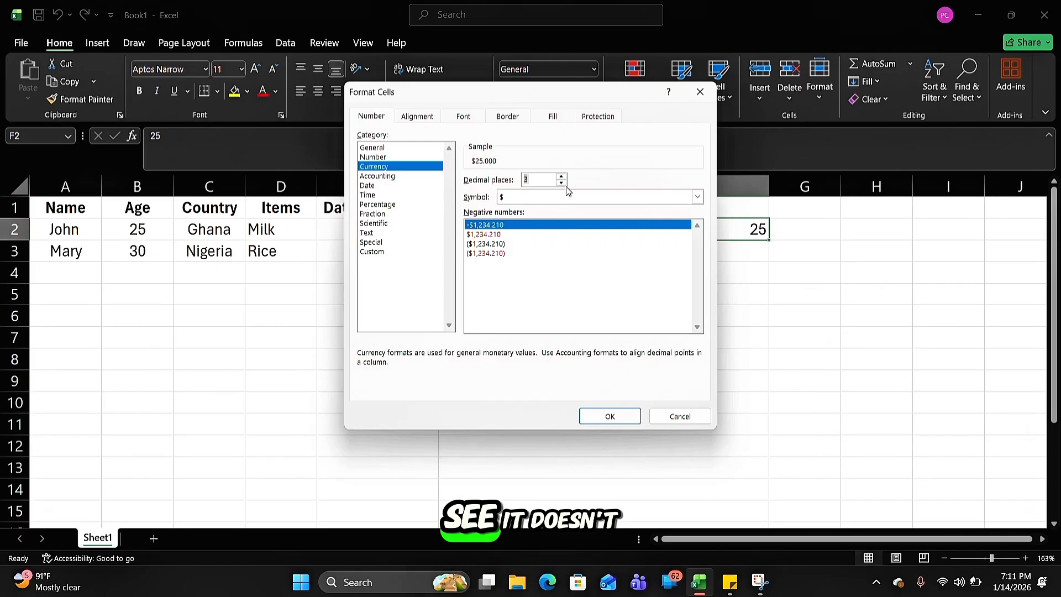
left_click(562, 183)
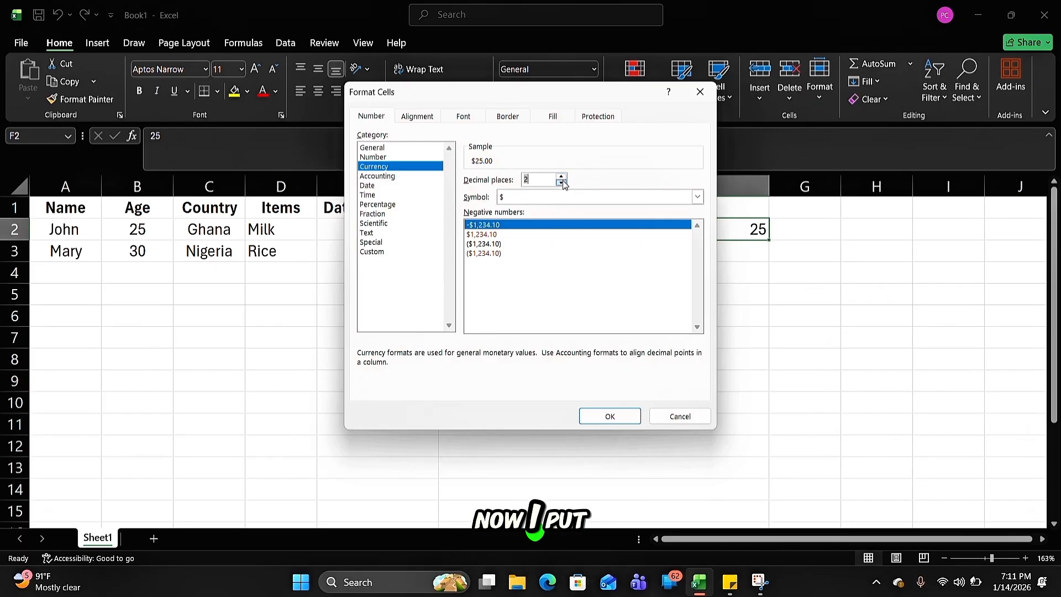
left_click(563, 180)
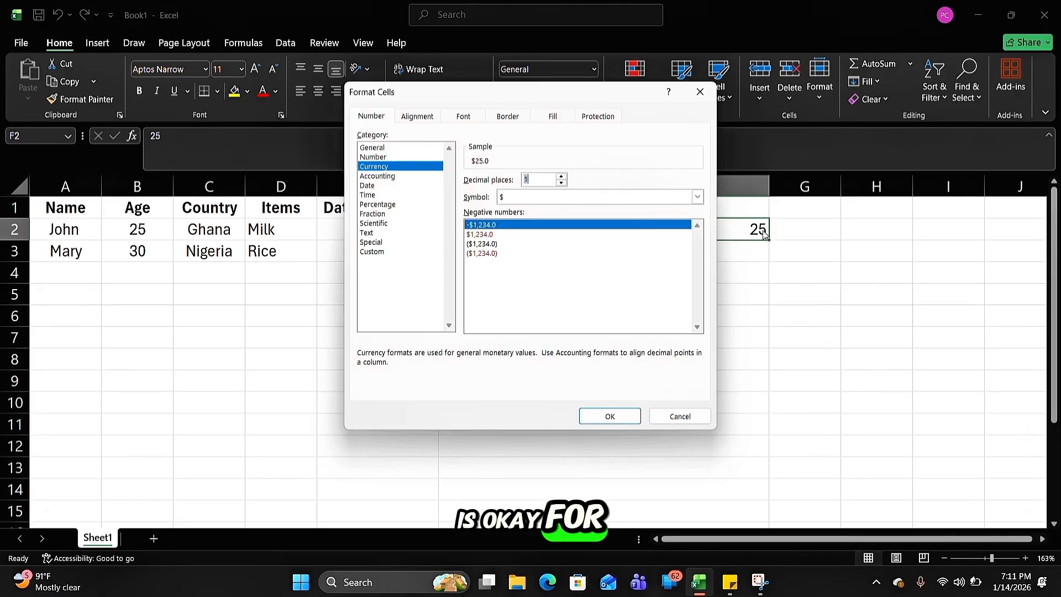
left_click(562, 177)
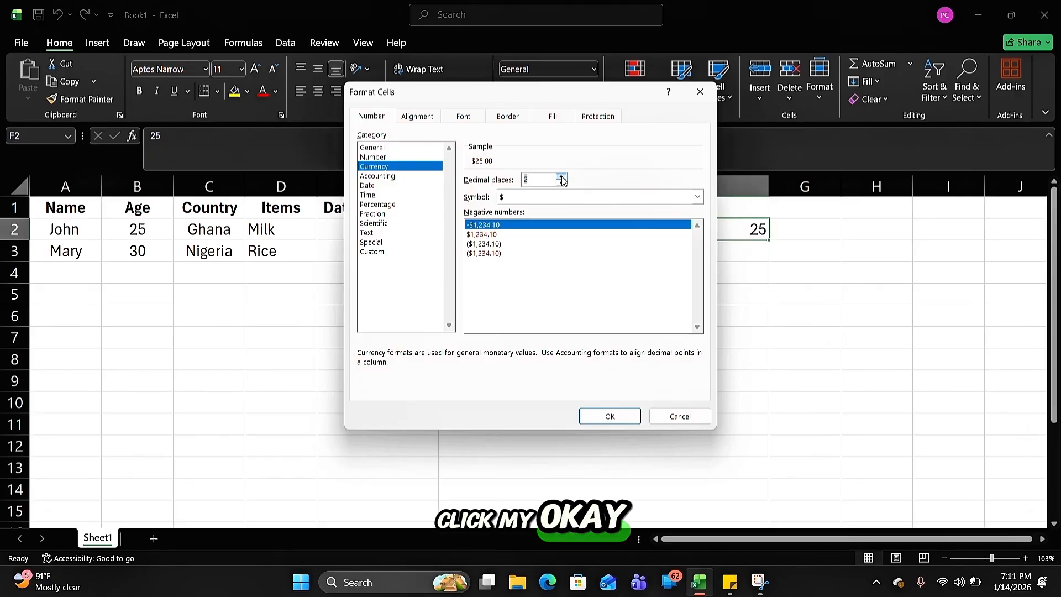
left_click(610, 415)
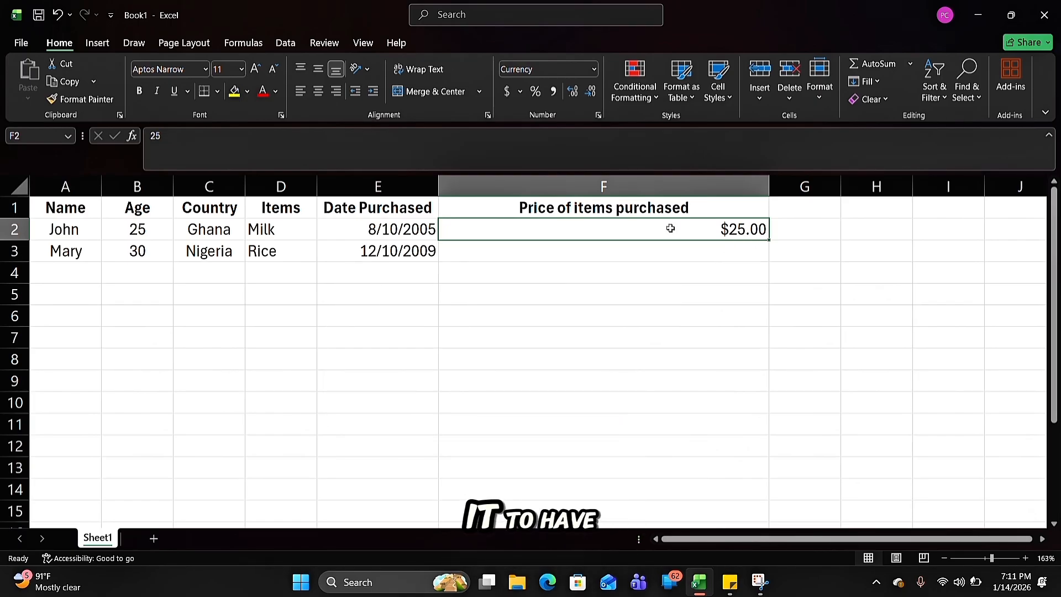
Reduce the Currency format of the Milk price in cell F2 to 0 decimal places
left_click(597, 116)
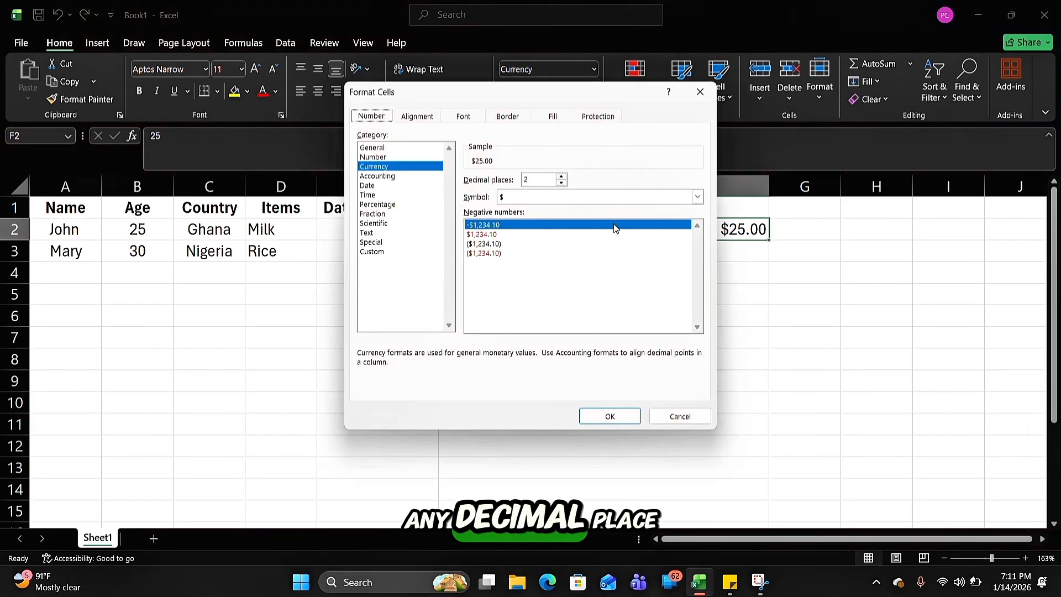
left_click(561, 183)
left_click(561, 183)
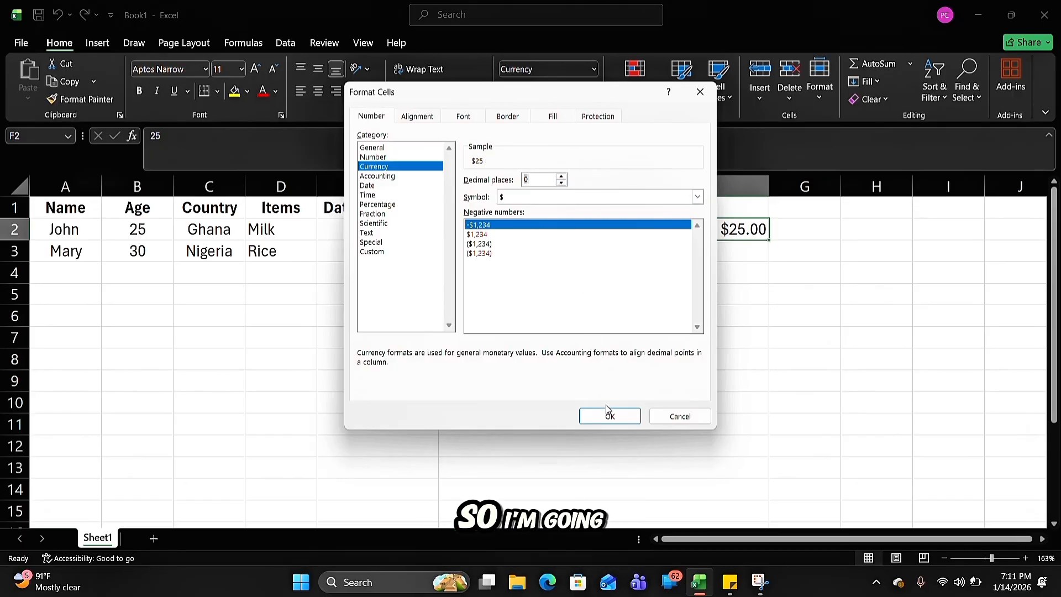
left_click(618, 418)
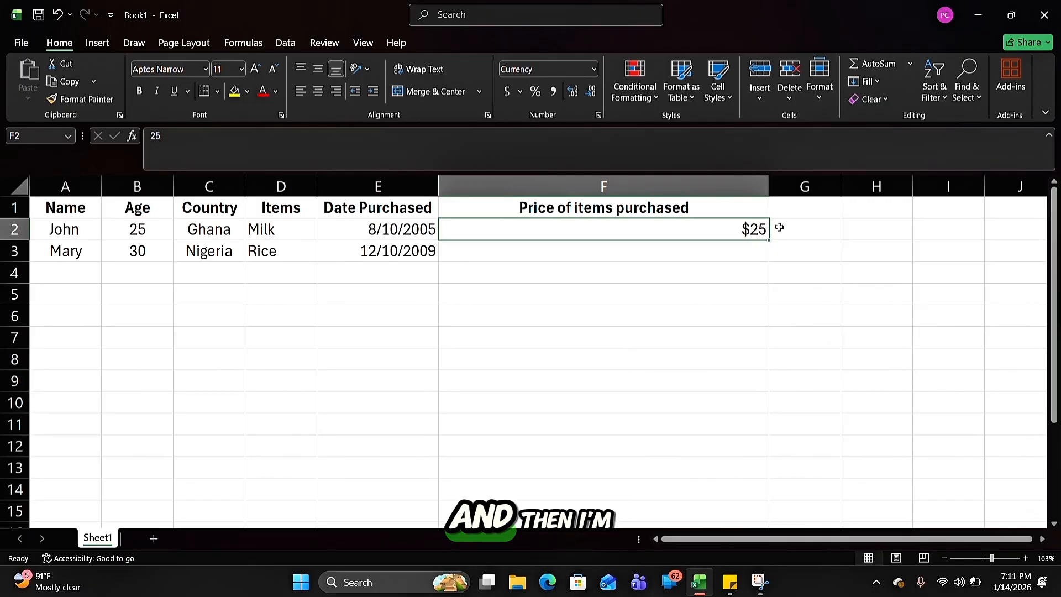
Enter the price 40 for Rice in cell F3
left_click(686, 256)
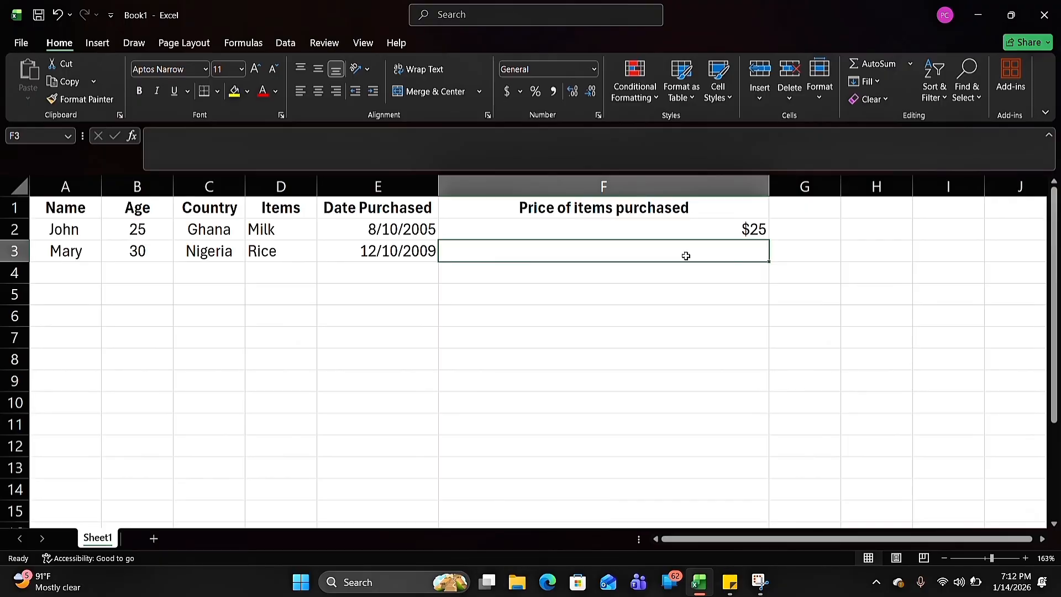
type("40")
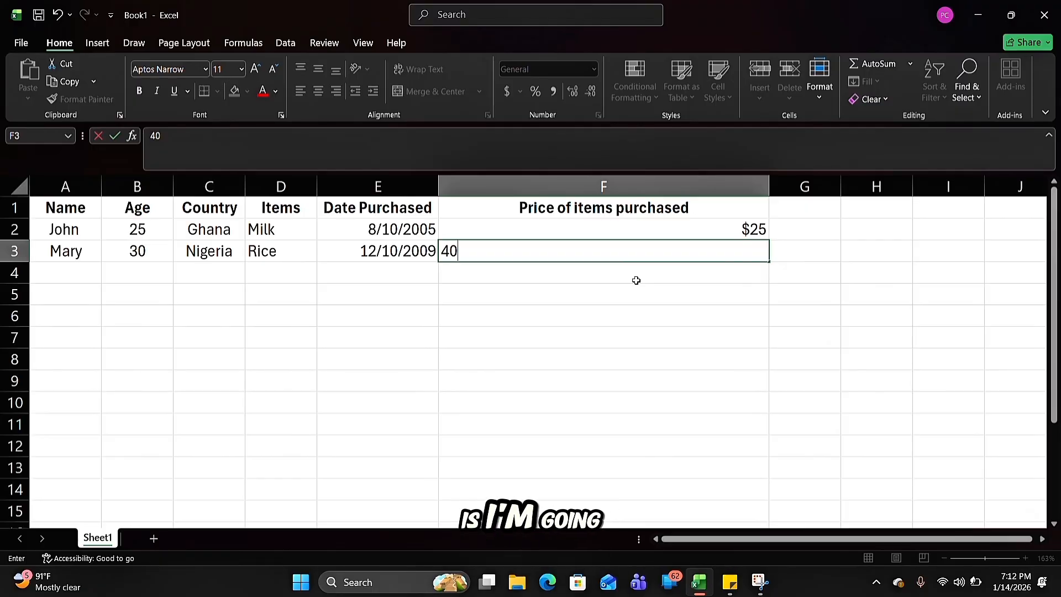
left_click(732, 312)
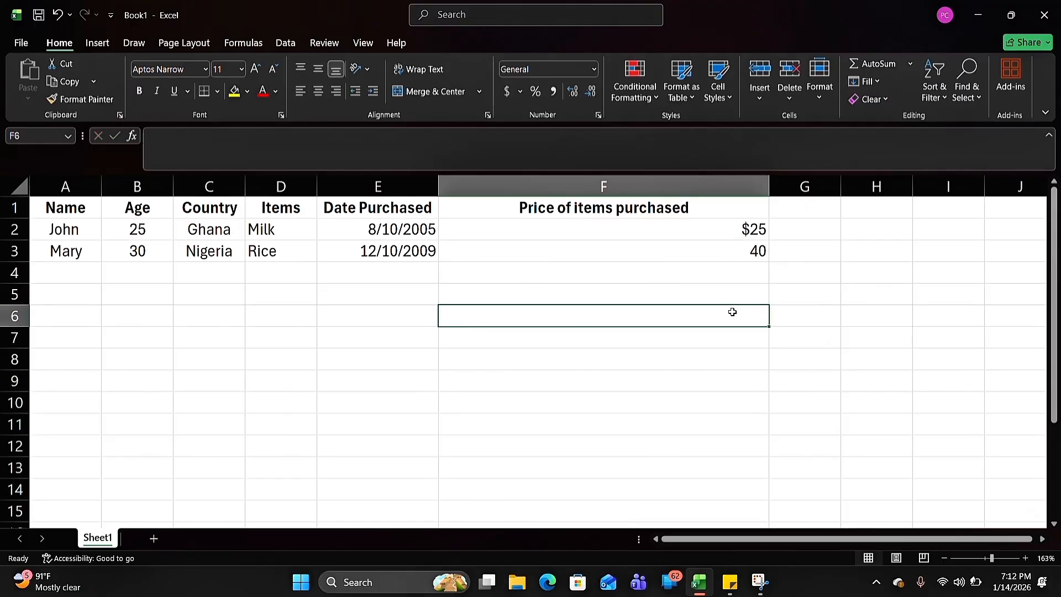
Format the price in cell F3 as Currency with the ¥ Japanese symbol
left_click(663, 245)
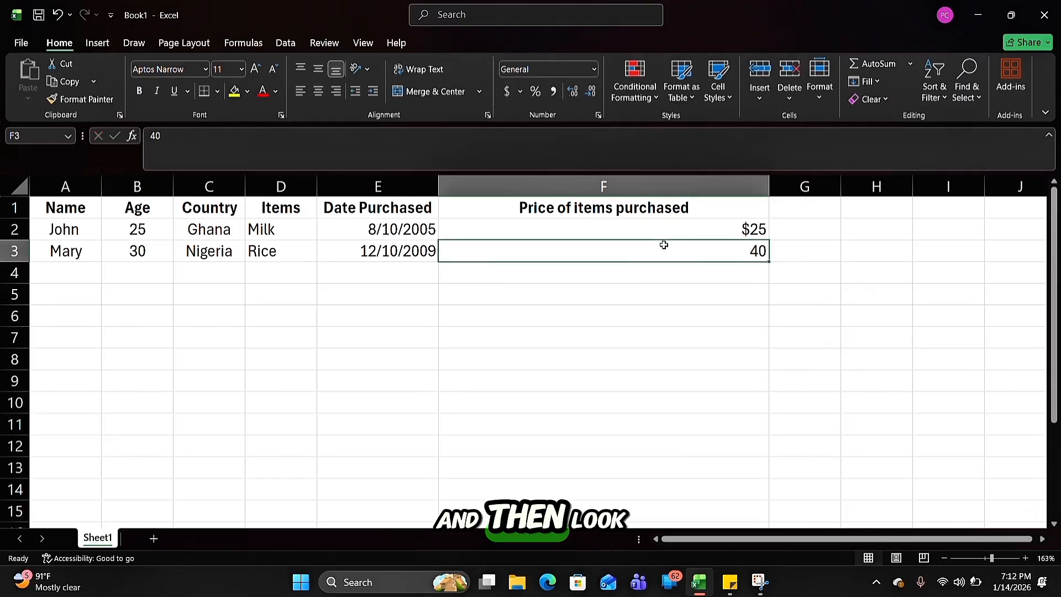
left_click(598, 115)
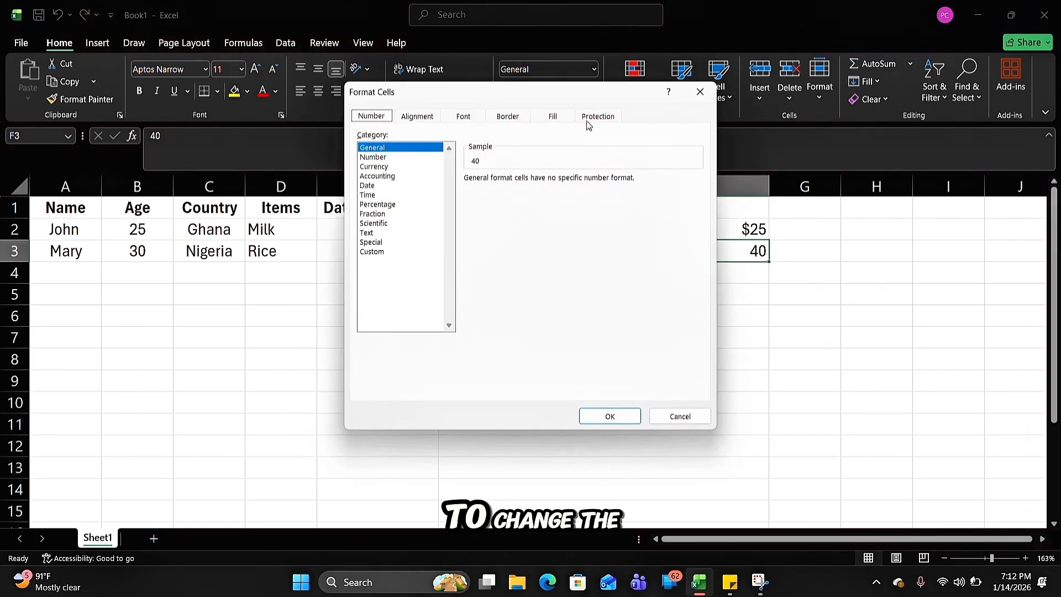
left_click(384, 167)
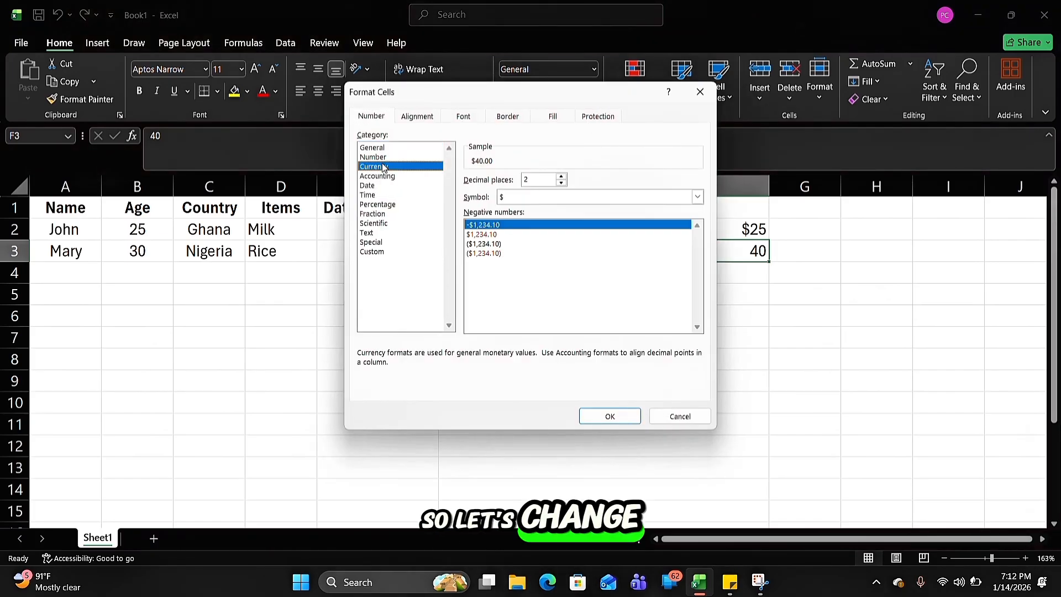
left_click(698, 198)
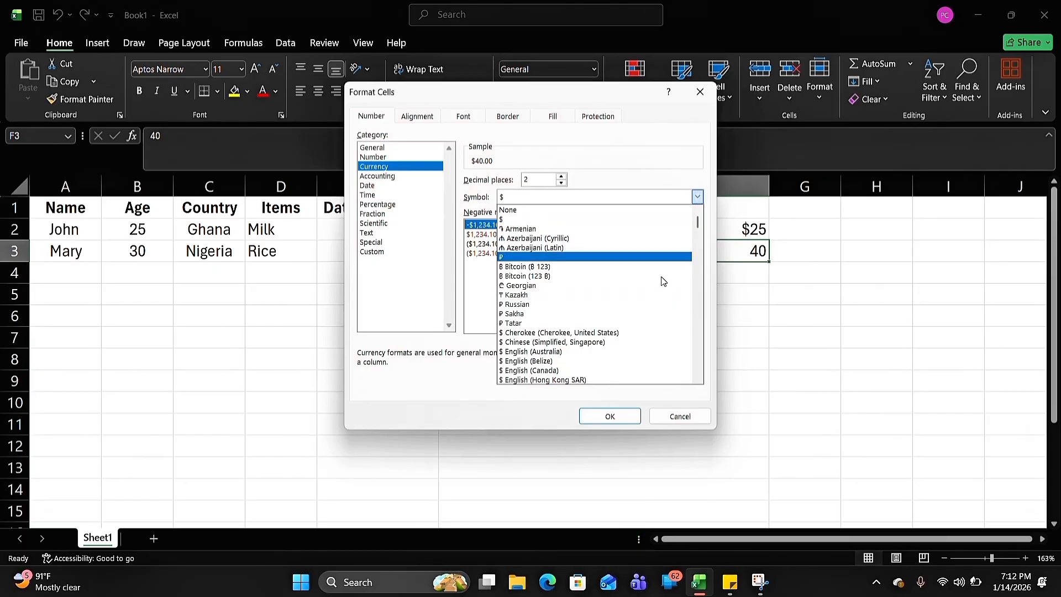
left_click_drag(699, 225, 699, 237)
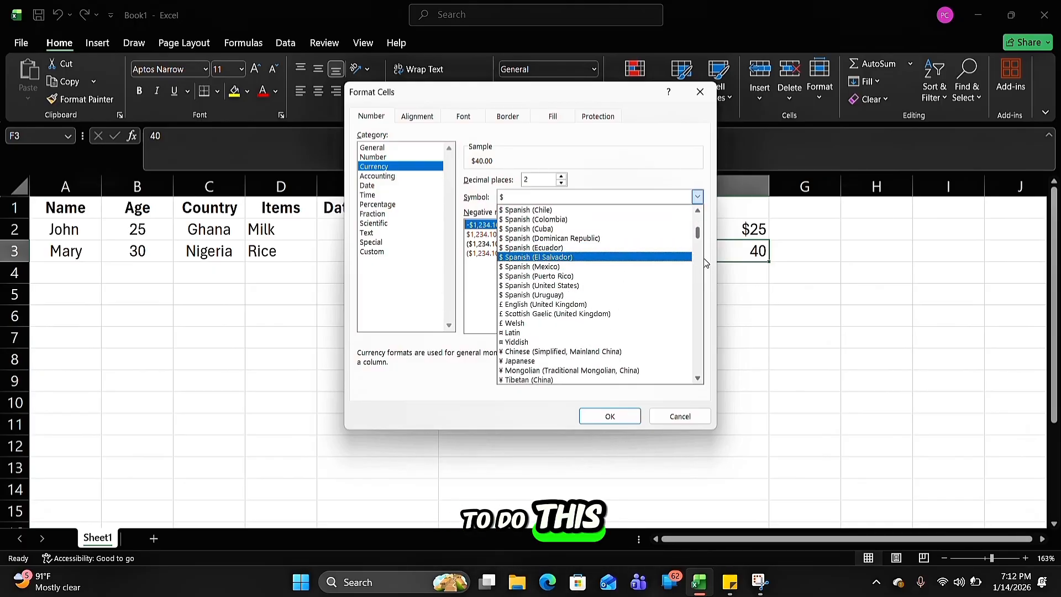
left_click(570, 361)
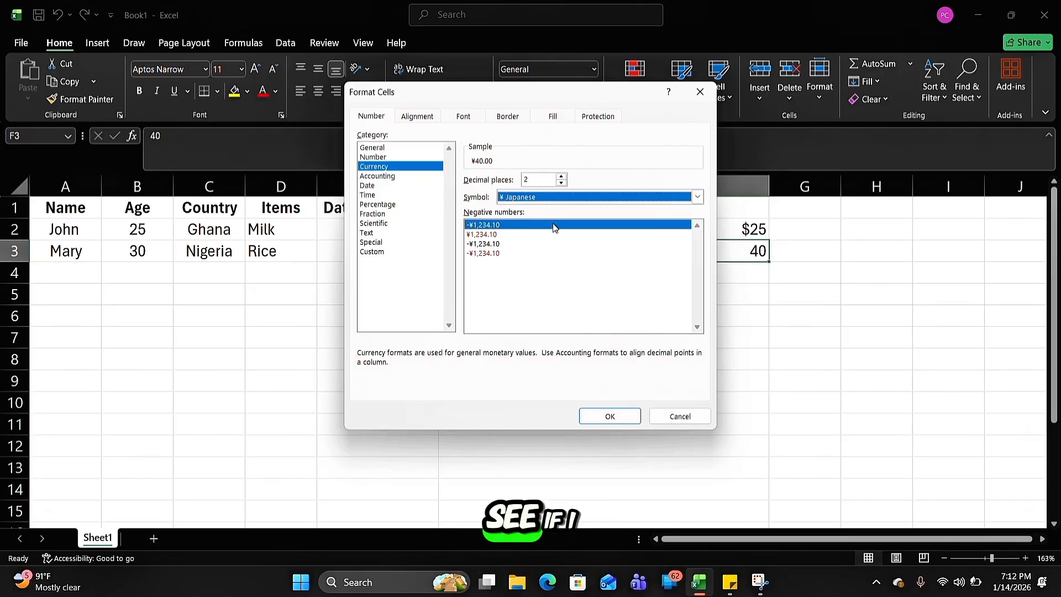
left_click(610, 415)
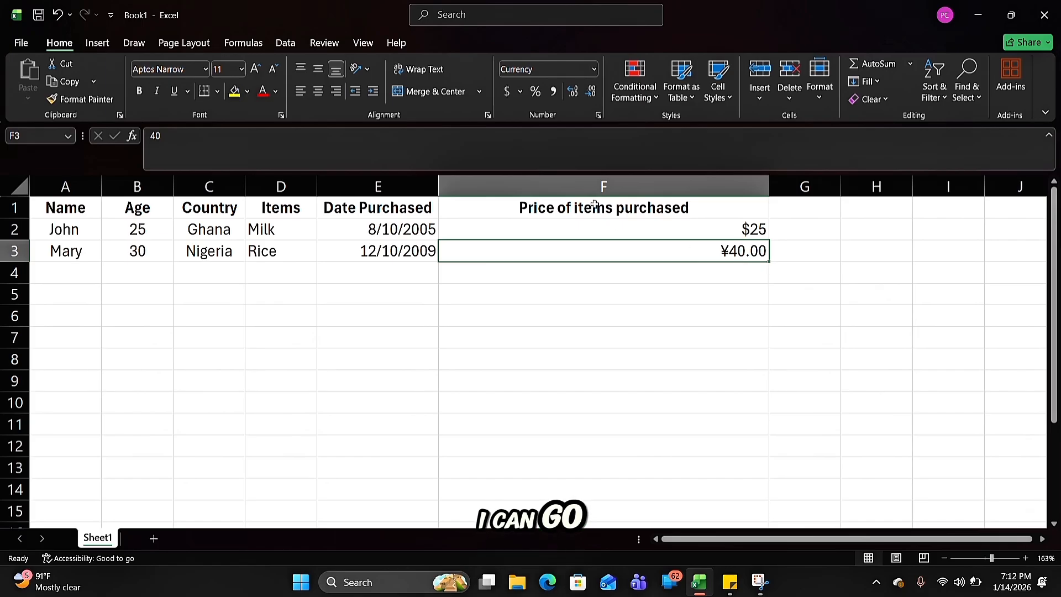
Set the decimal places of the yen price in cell F3 to 0
left_click(598, 115)
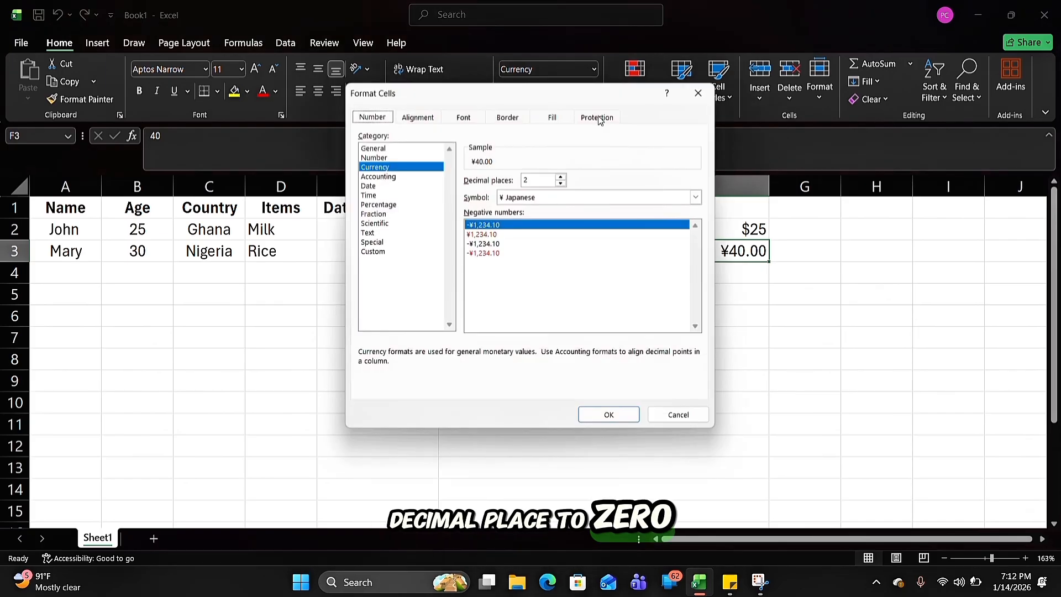
left_click(562, 183)
left_click(562, 183)
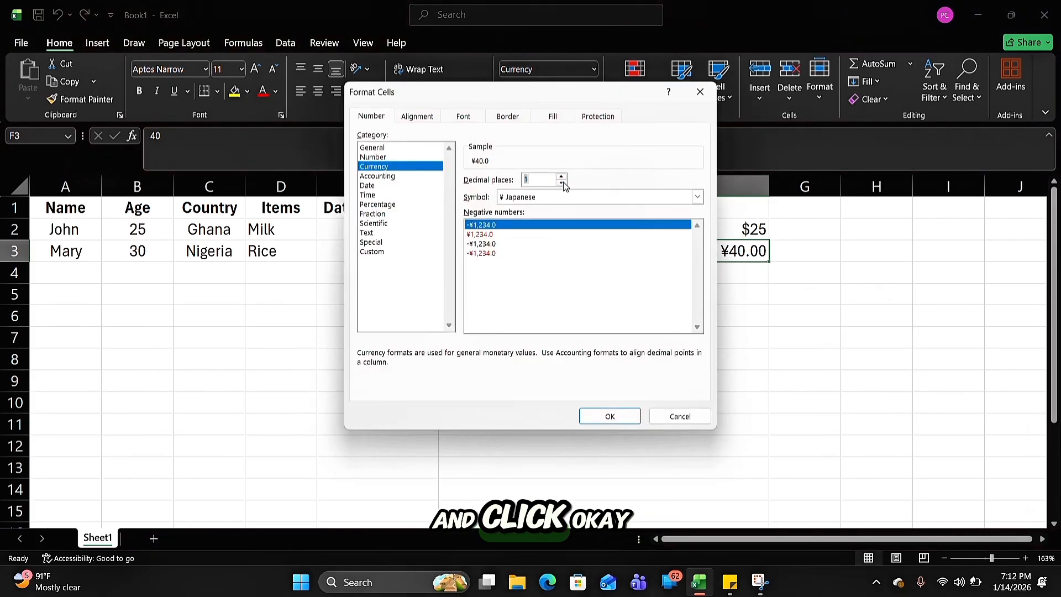
left_click(612, 416)
left_click(695, 294)
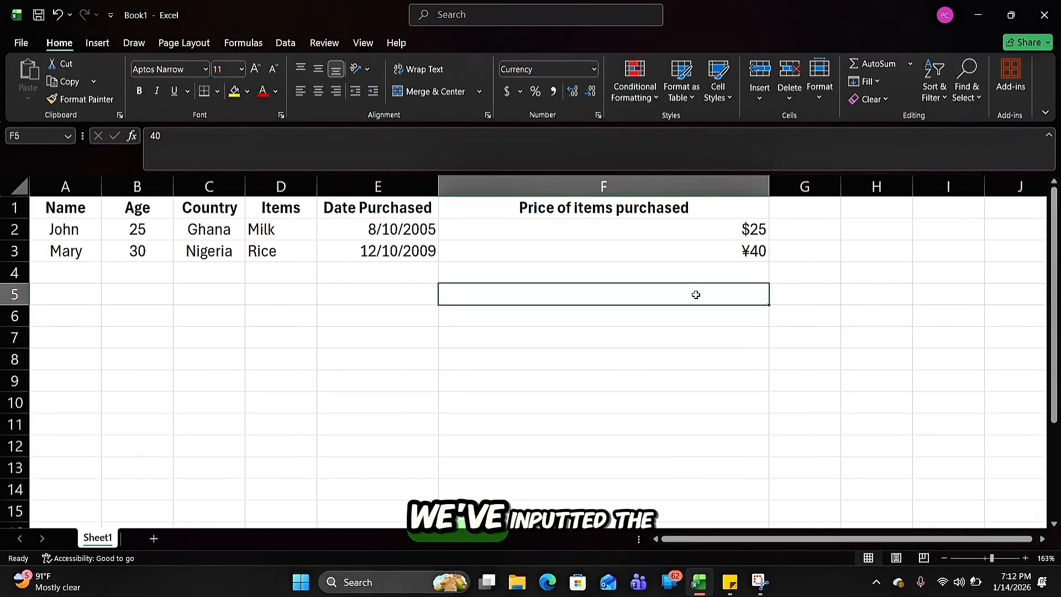
Center the two prices in cells F2 and F3 horizontally under their heading
left_click(727, 230)
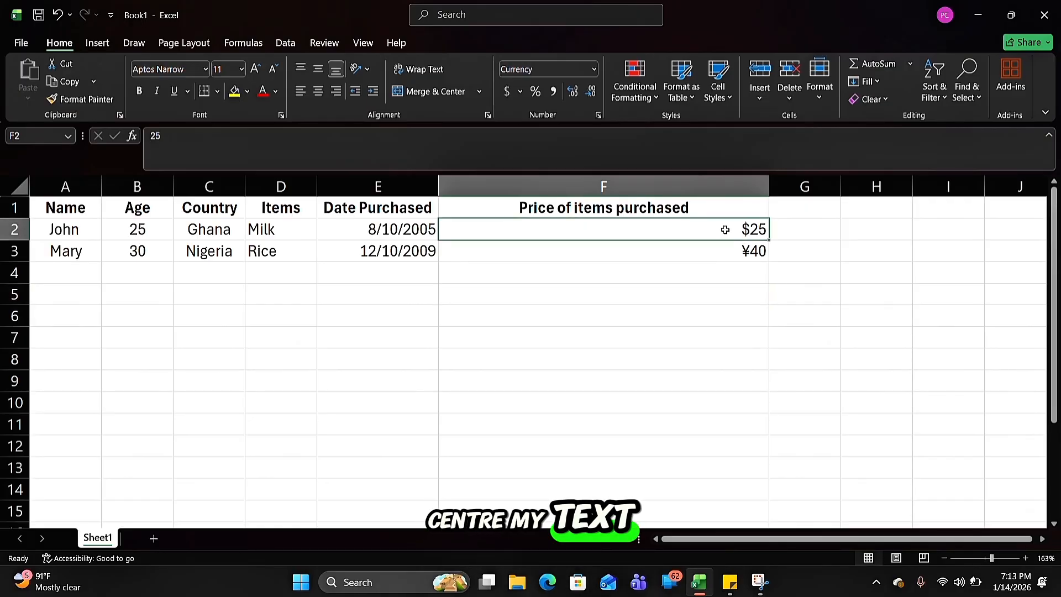
left_click(714, 250)
left_click(662, 231)
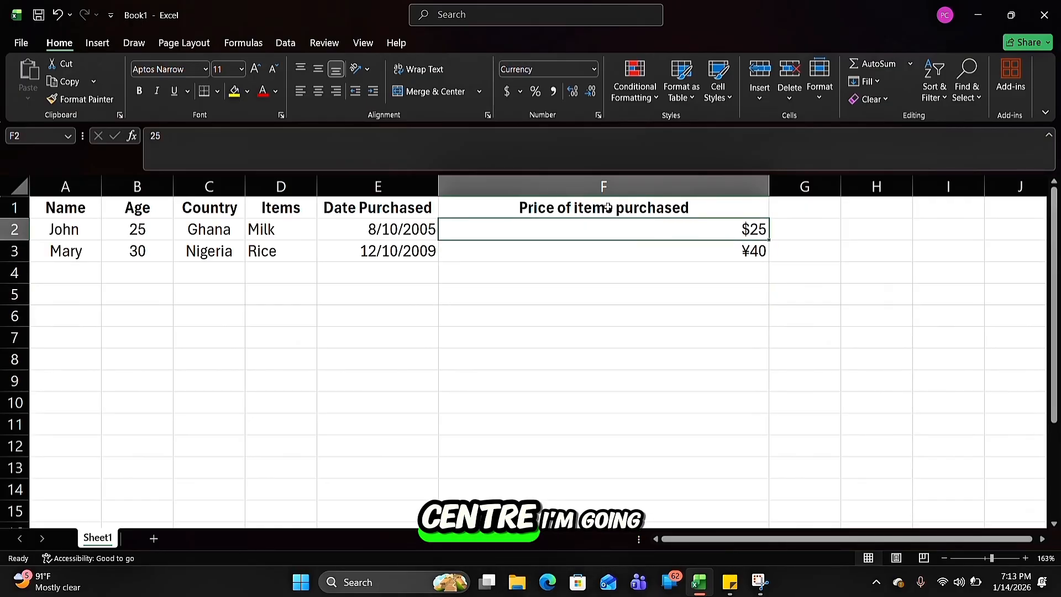
left_click(314, 92)
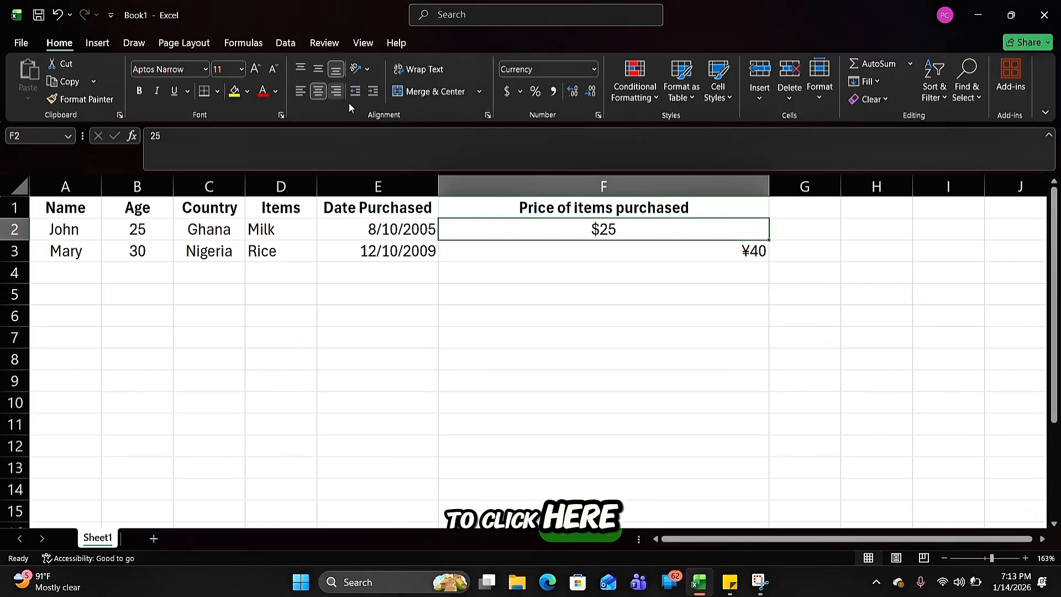
left_click(596, 247)
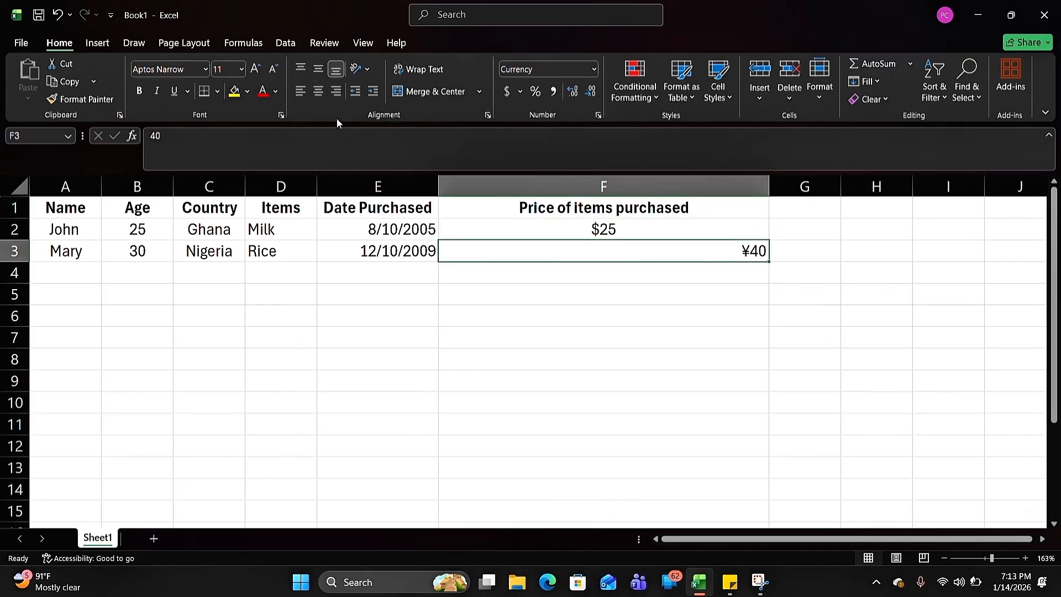
left_click(320, 91)
left_click(788, 329)
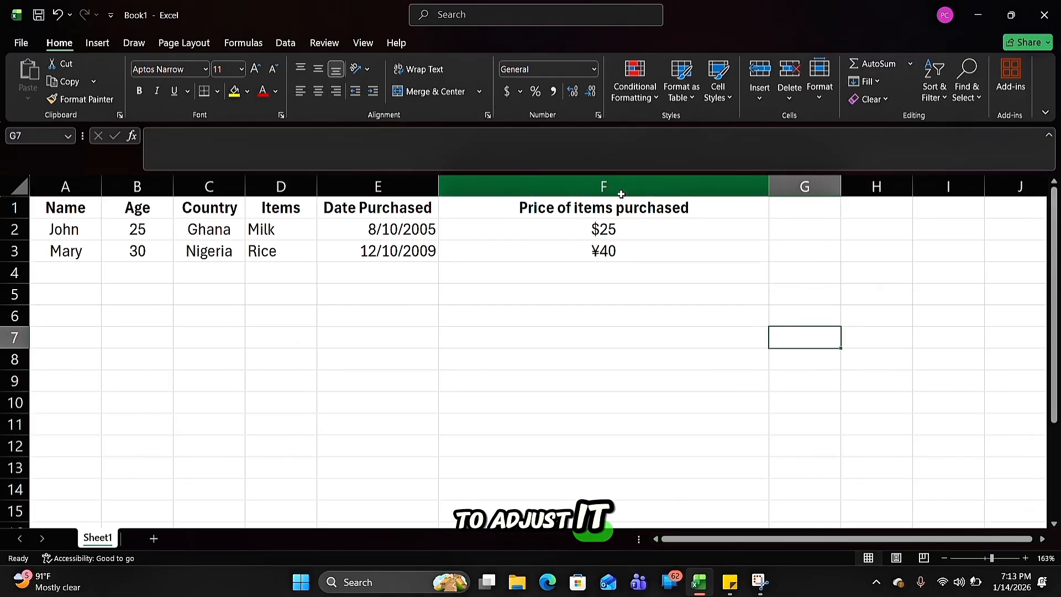
Narrow column F so that it fits the "Price of items purchased" heading more closely
left_click(604, 188)
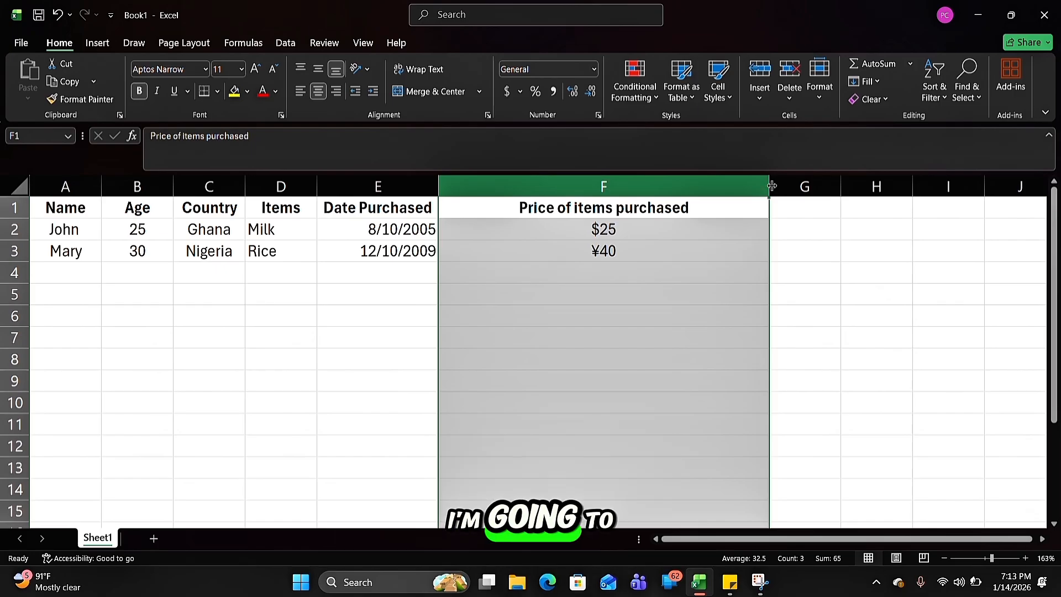
left_click_drag(770, 187, 646, 188)
left_click(761, 276)
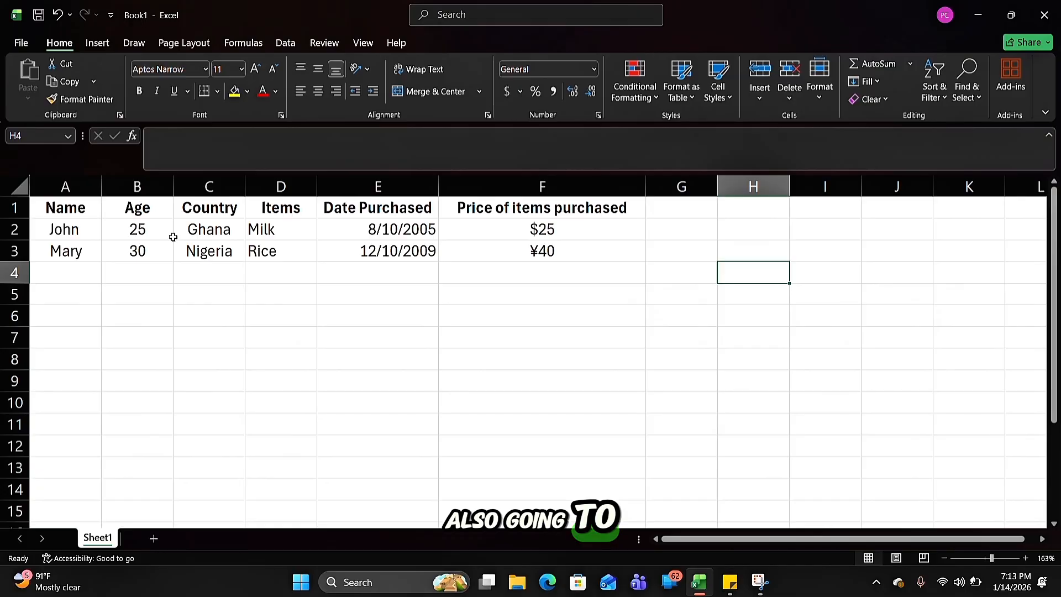
Center the two purchase dates in cells E2 and E3 under "Date Purchased"
left_click(390, 231)
left_click(381, 256)
left_click(375, 229)
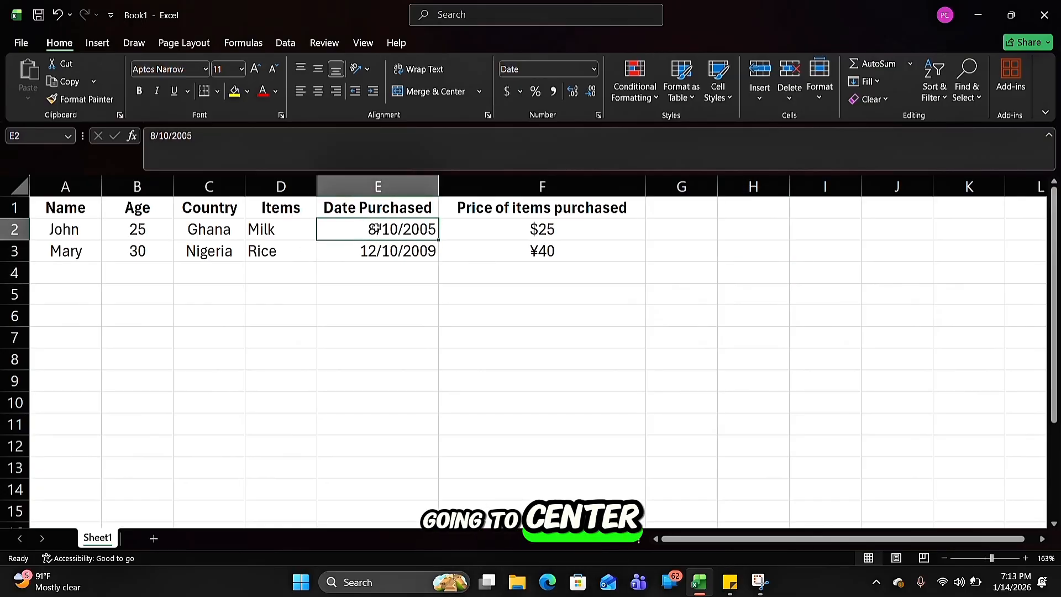
left_click(317, 91)
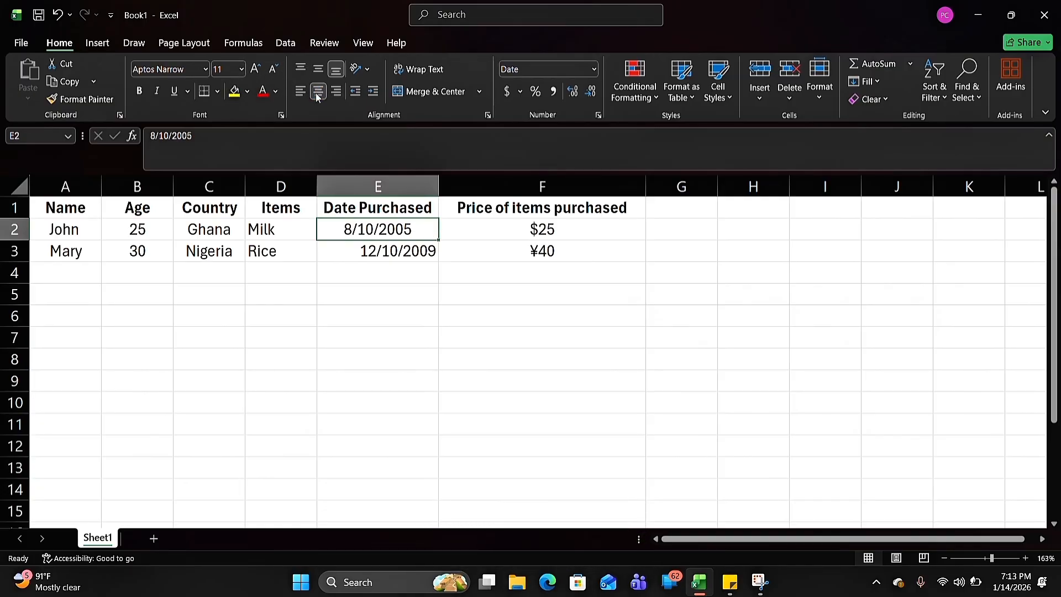
left_click(369, 251)
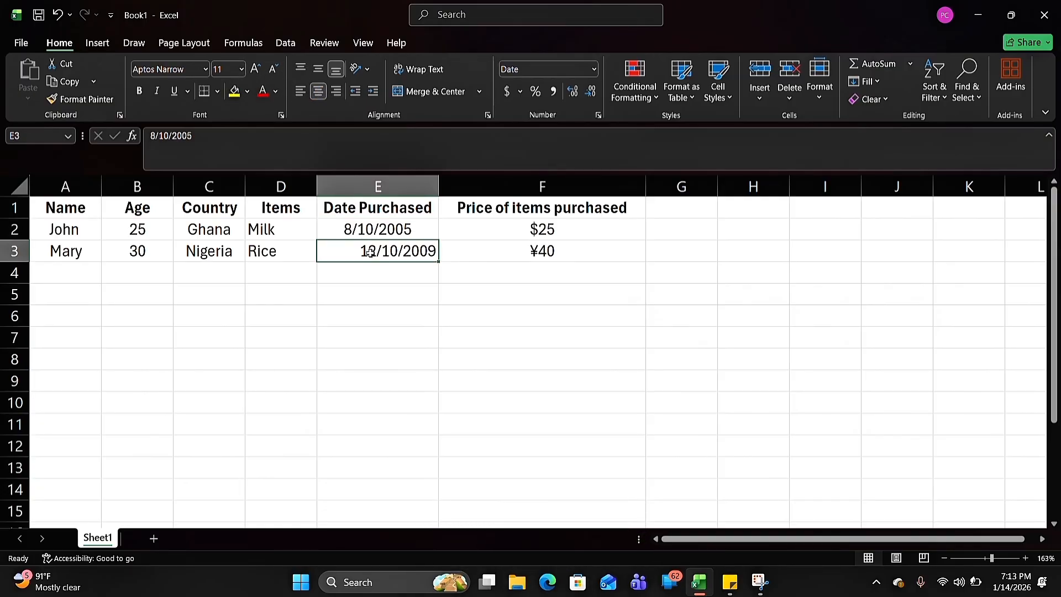
left_click(319, 92)
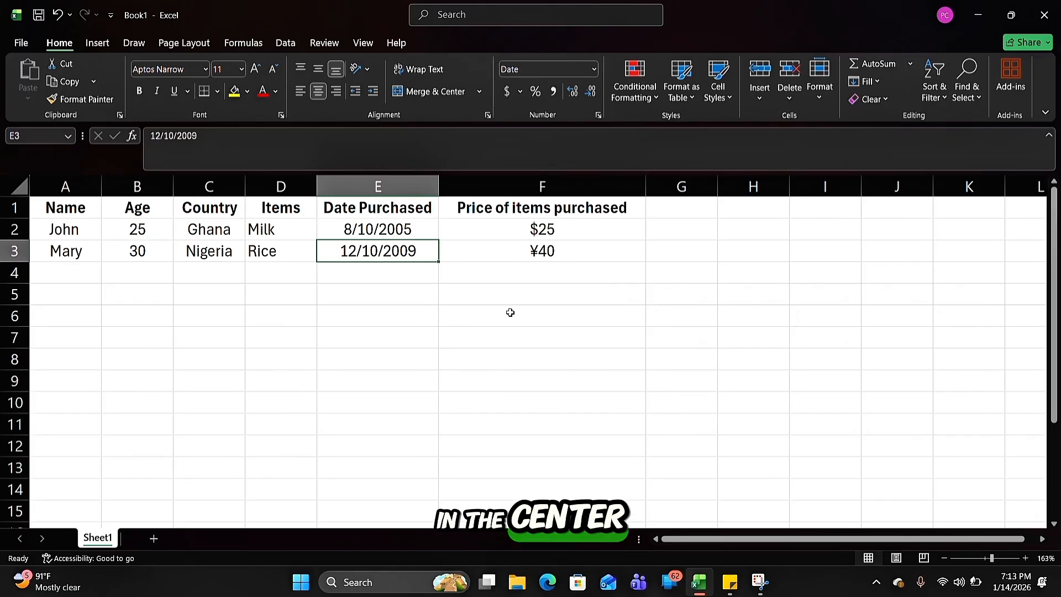
left_click(625, 334)
Center the item names Milk and Rice in cells D2 and D3 under the Items heading
left_click(255, 232)
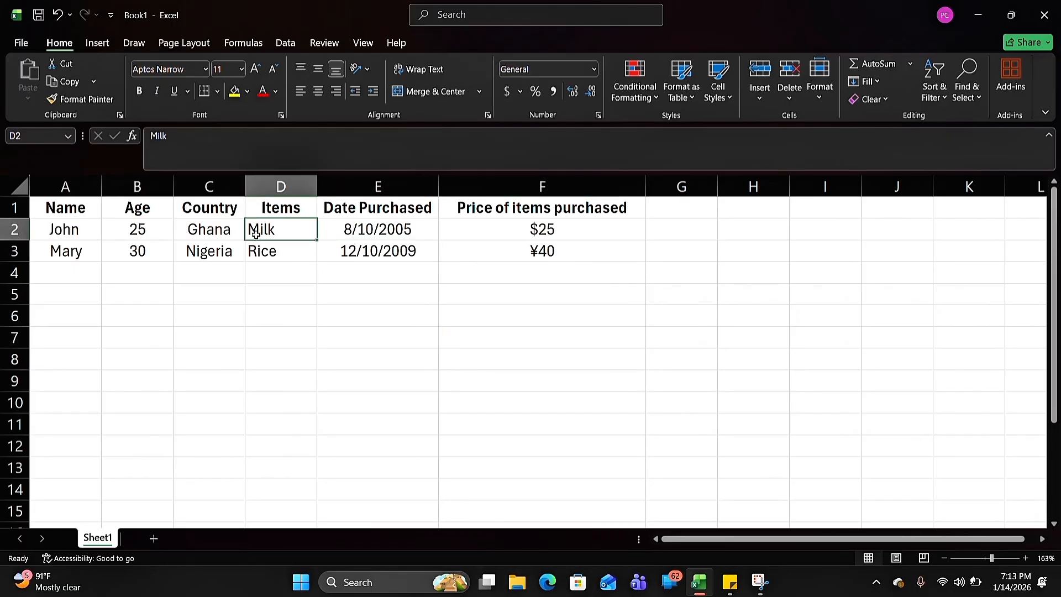
left_click(319, 92)
left_click(266, 249)
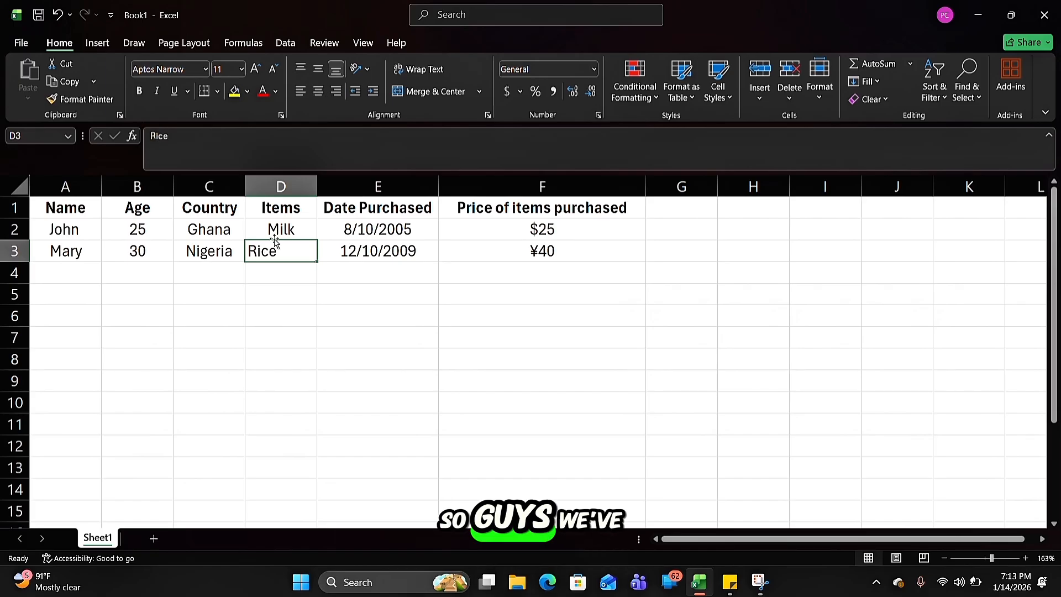
left_click(319, 94)
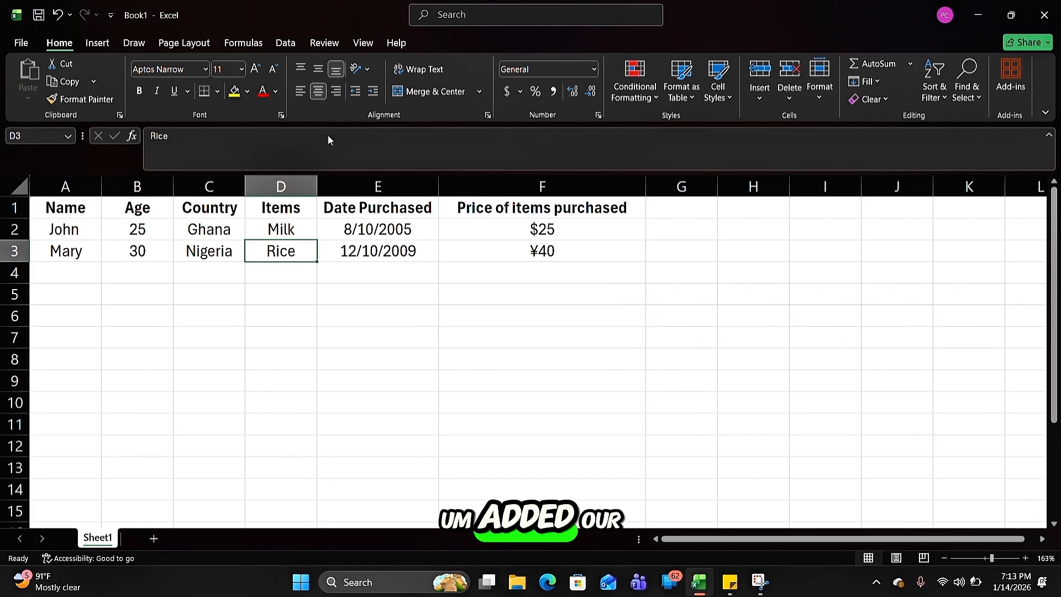
left_click(448, 397)
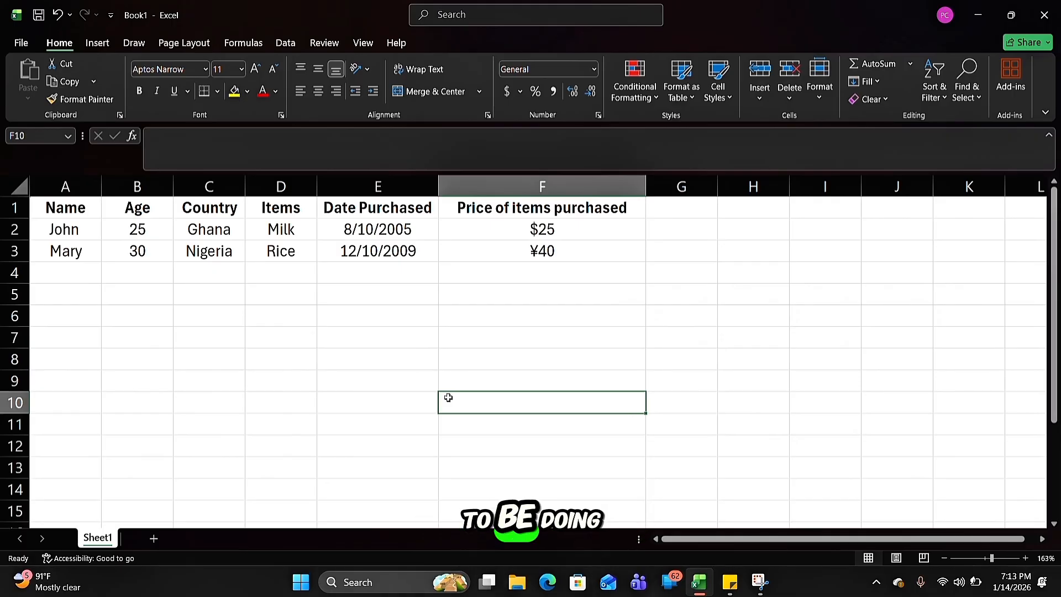
Shrink the workbook window to reveal the EXCEL LESSON 2 sticky note and make its "Shortcut key" line bold
left_click(1010, 15)
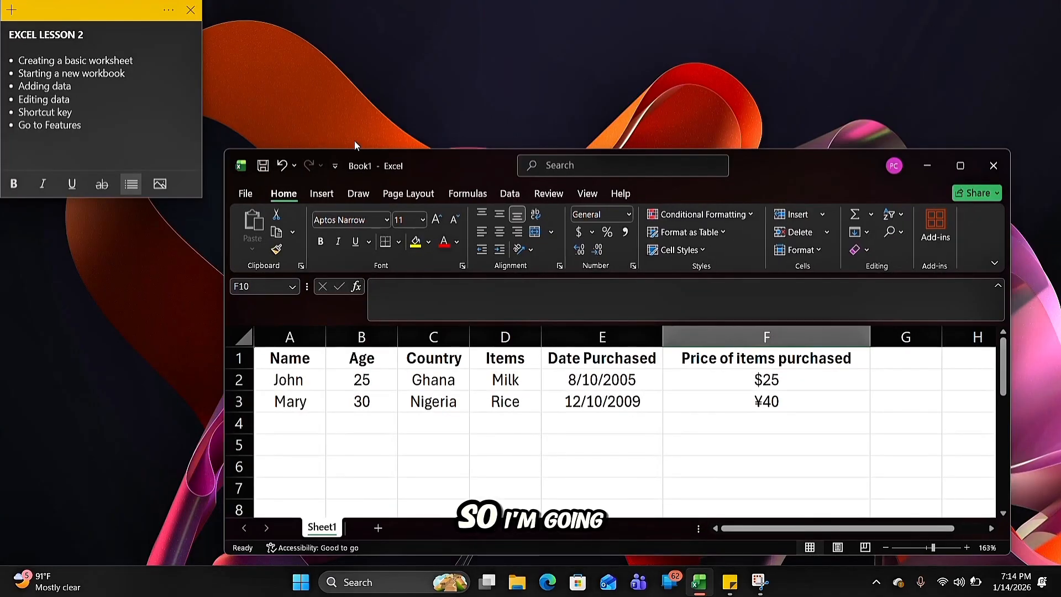
left_click(65, 113)
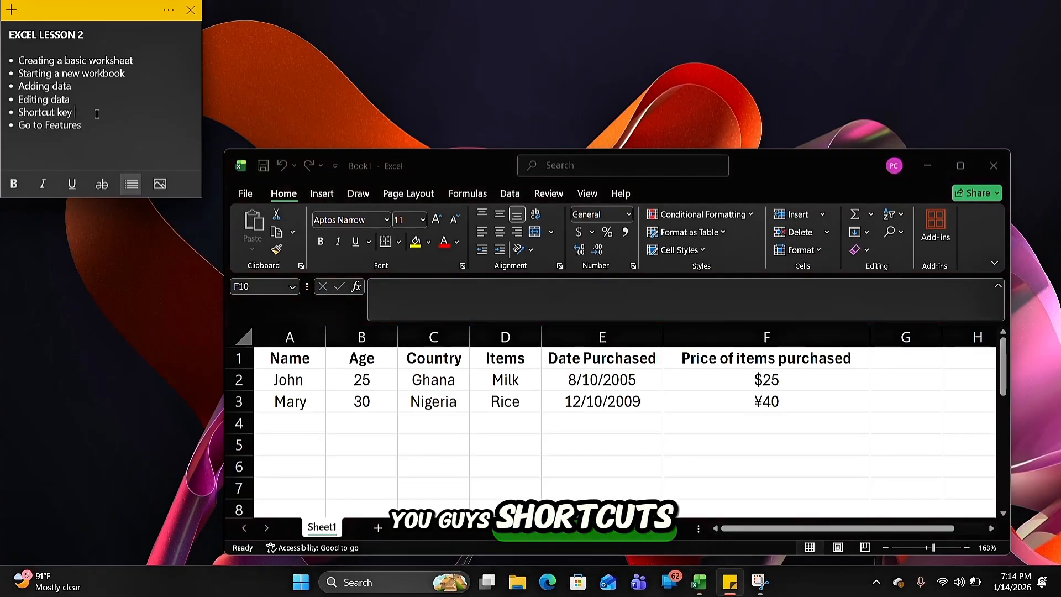
left_click_drag(100, 114, 20, 112)
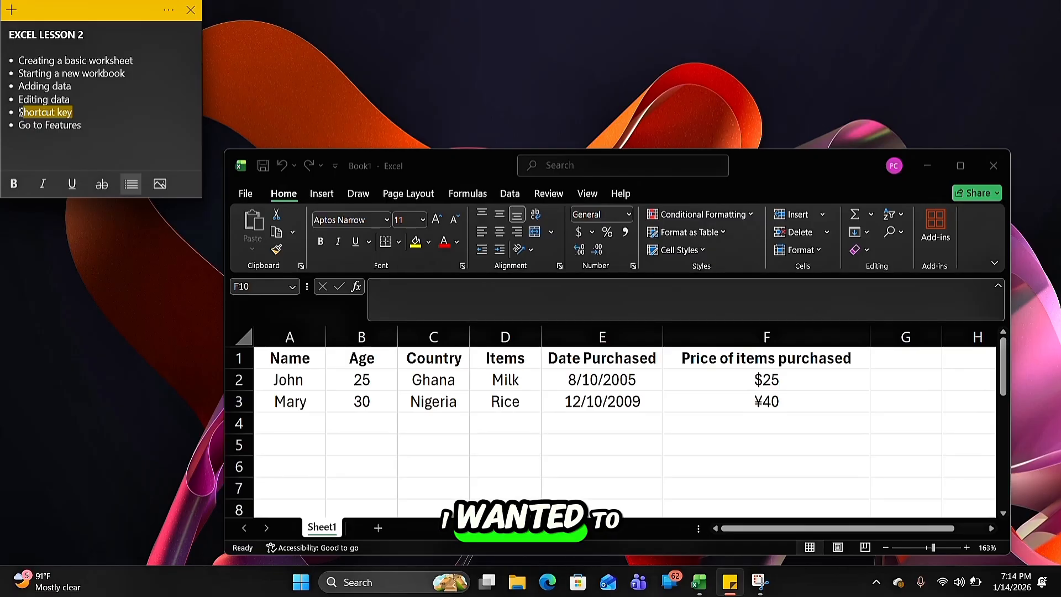
key("ctrl+b")
left_click_drag(89, 126, 16, 116)
left_click(81, 115)
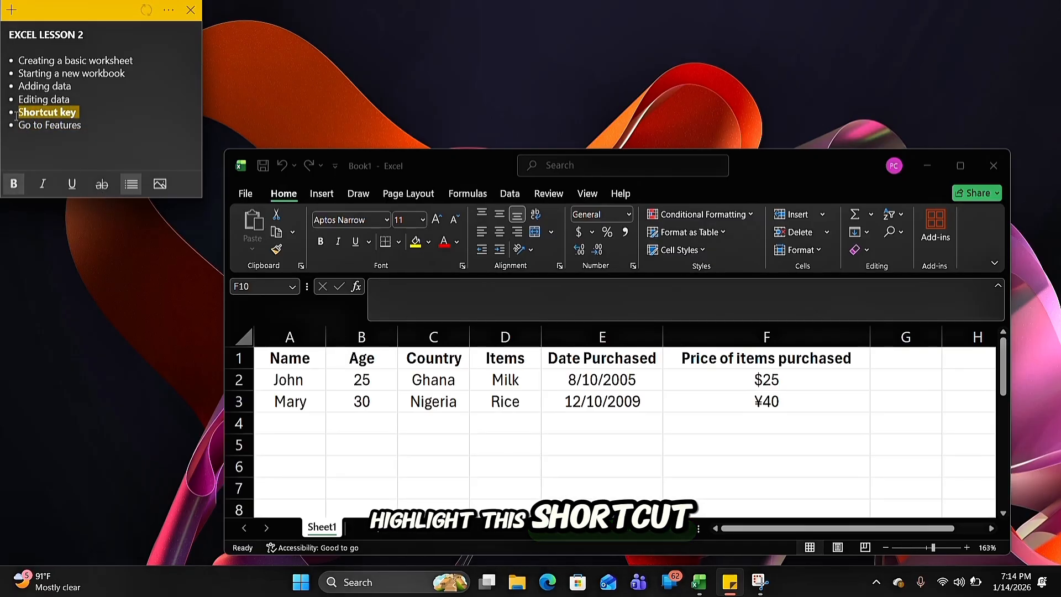
Italicize the bold "Shortcut key" line in the EXCEL LESSON 2 sticky note and maximize the workbook window
key("ctrl+b")
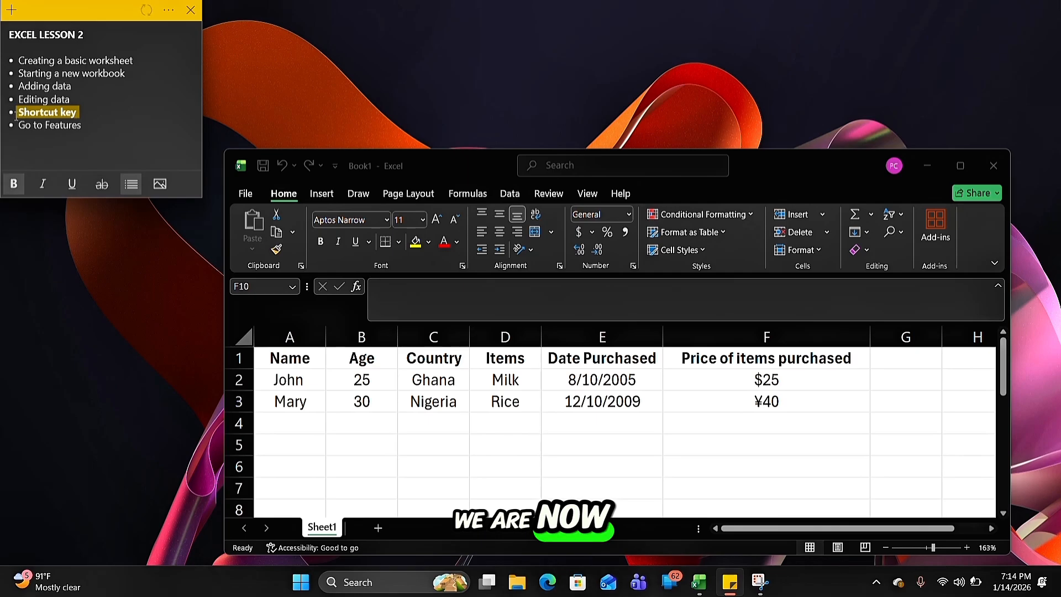
left_click(137, 126)
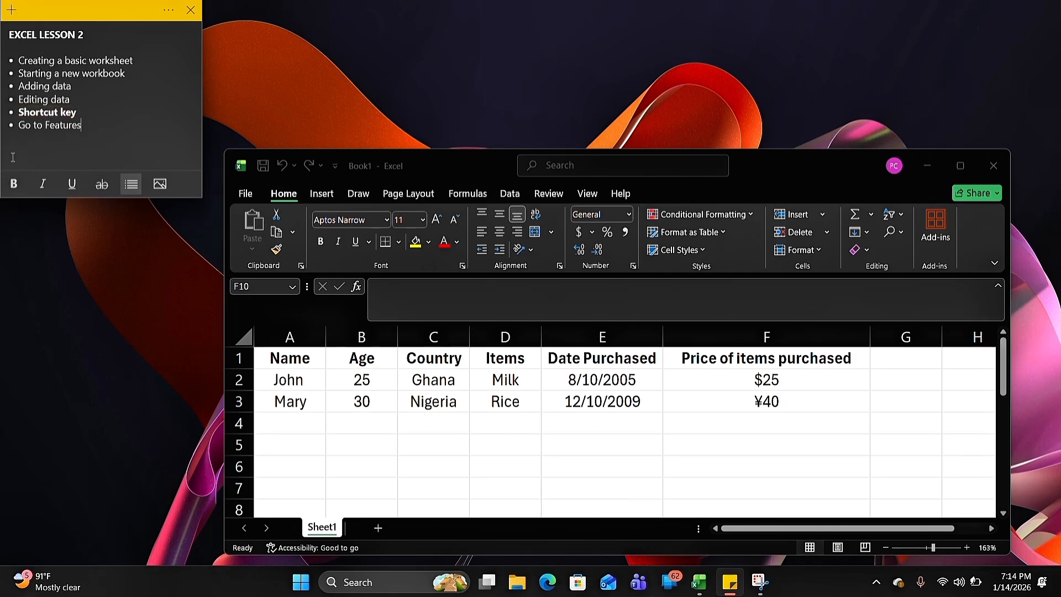
left_click(42, 184)
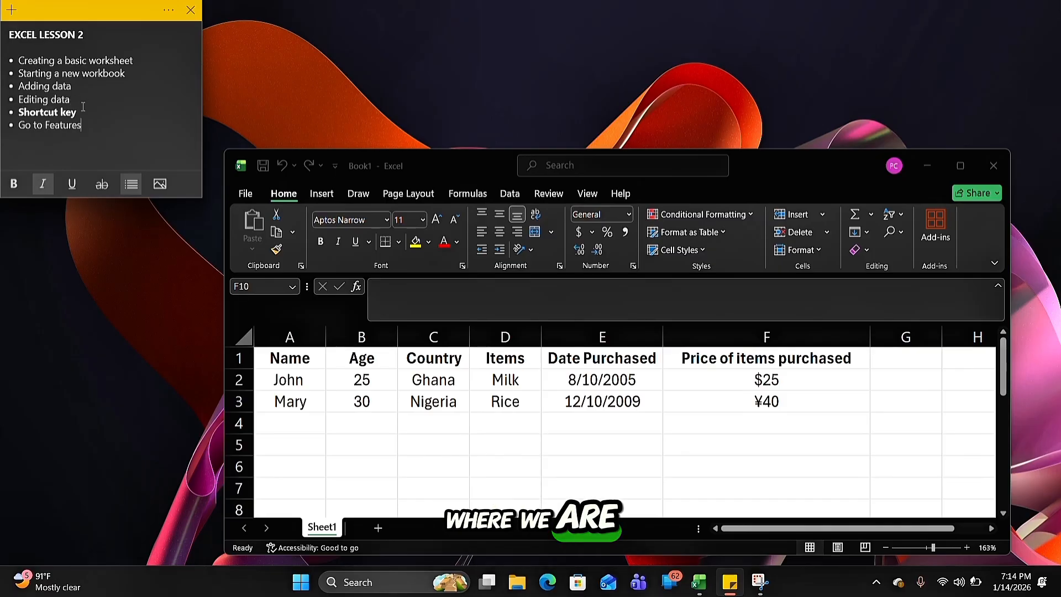
left_click_drag(78, 112, 19, 113)
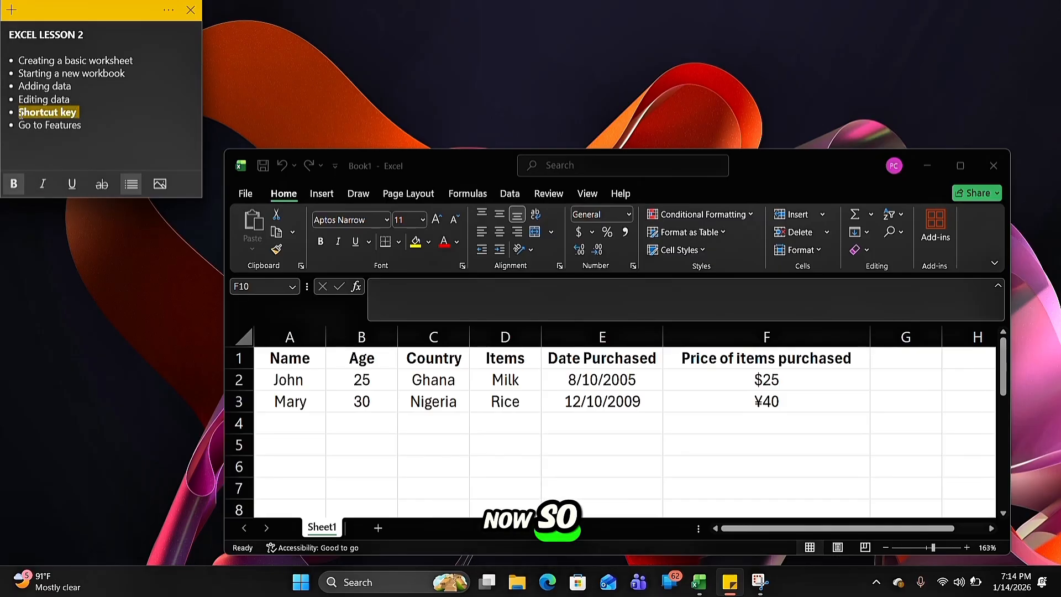
left_click(41, 184)
left_click(115, 110)
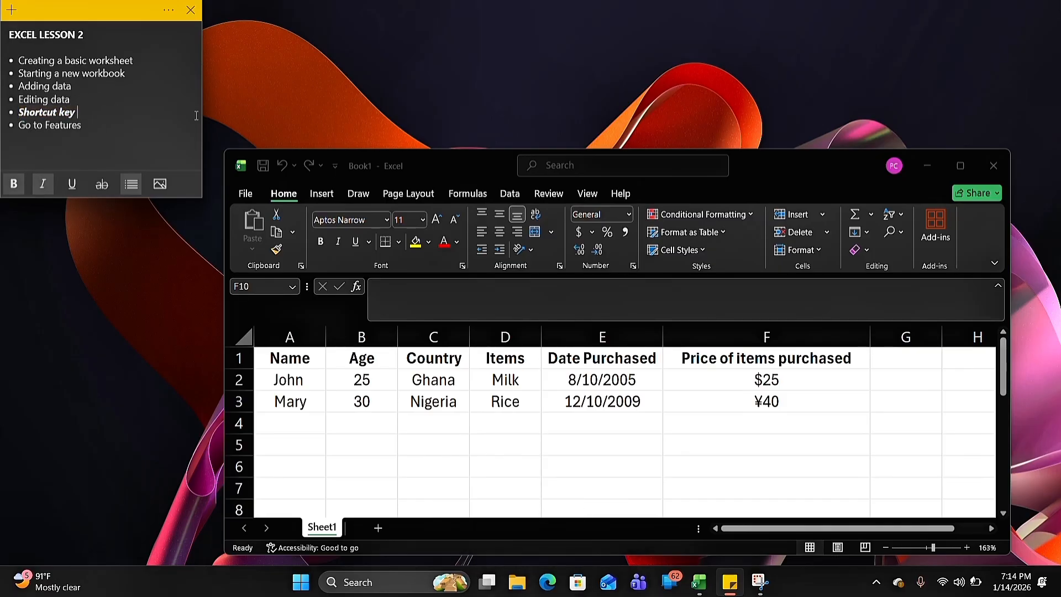
left_click(952, 168)
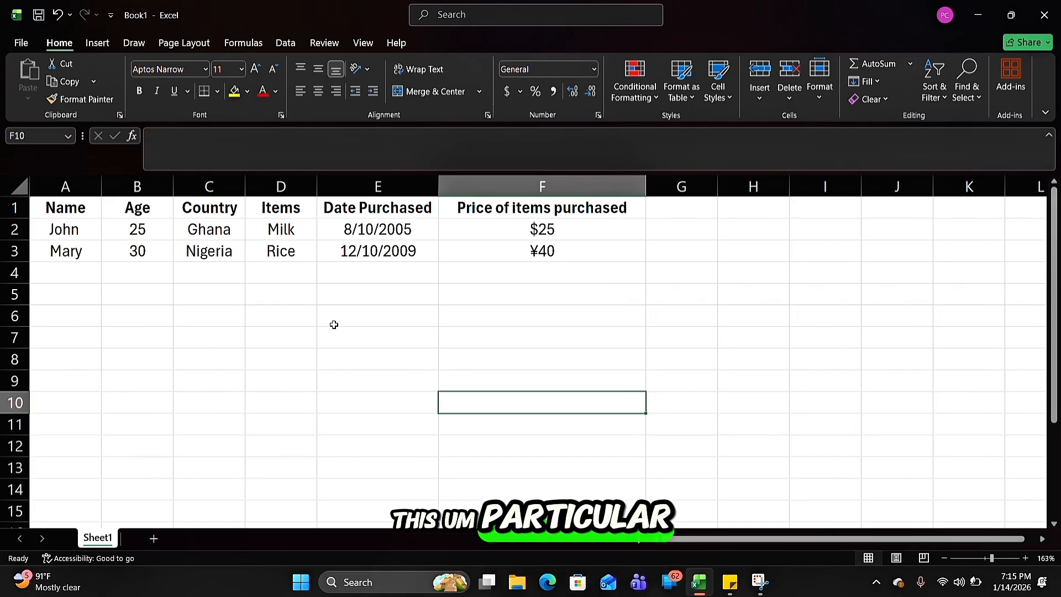
Left-align the item names Milk in D2 and Rice in D3
left_click(286, 238)
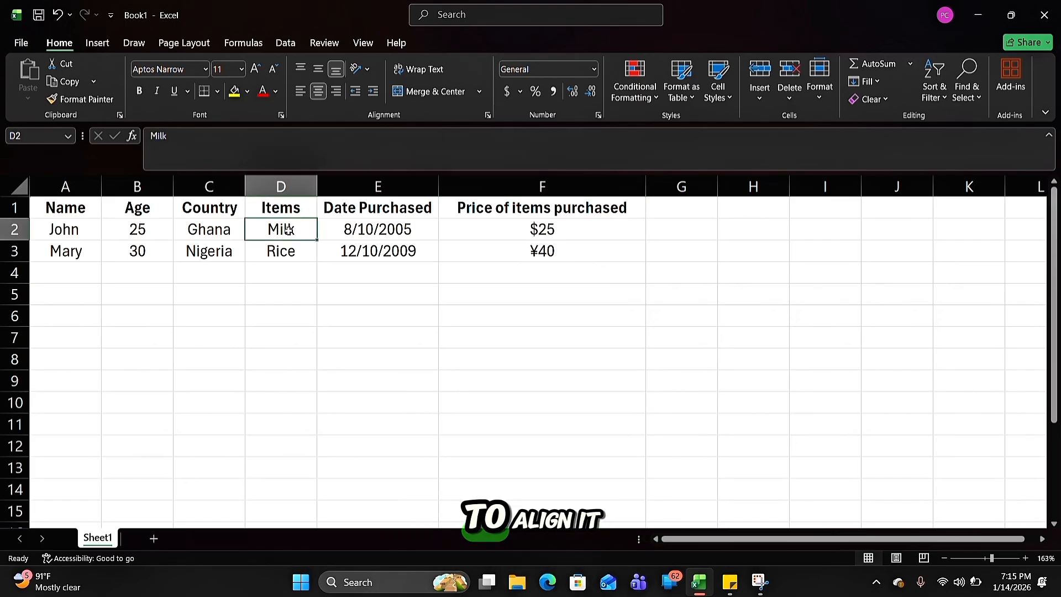
left_click(298, 92)
left_click(281, 250)
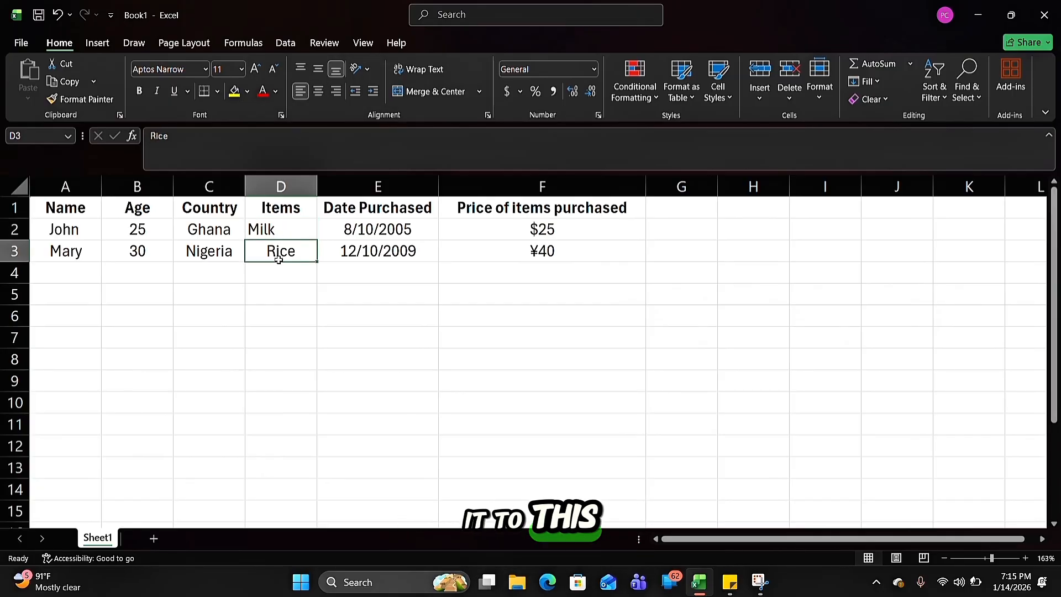
left_click(297, 93)
left_click(269, 333)
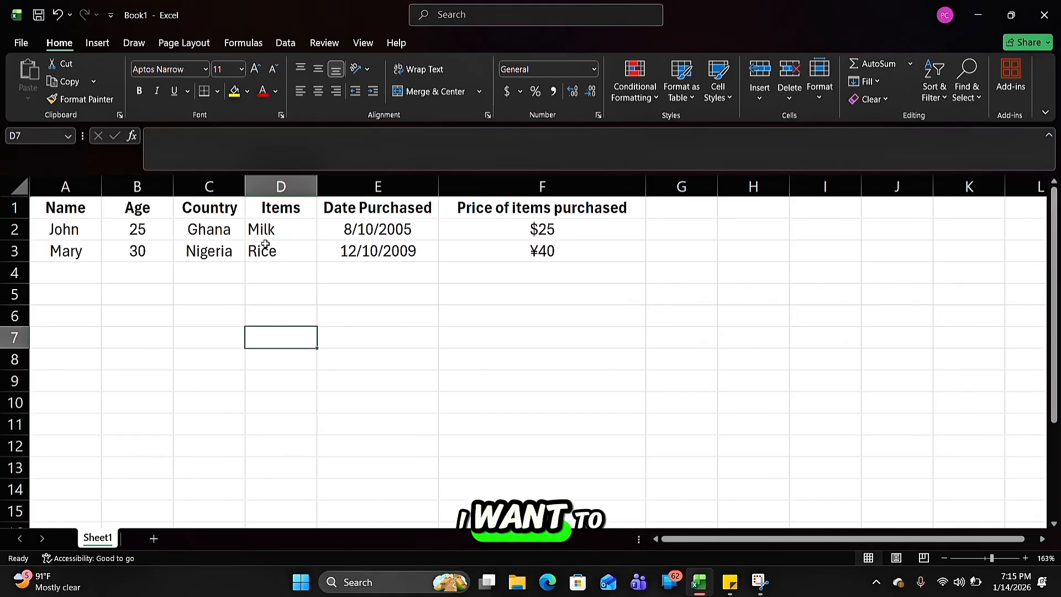
left_click(286, 231)
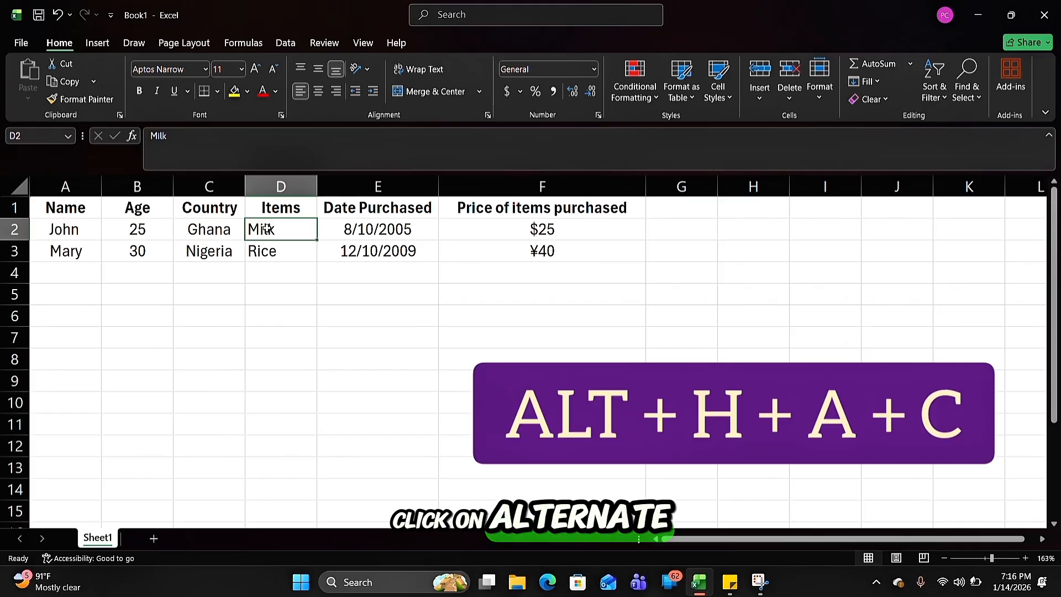
key("alt+h")
key("a")
key("c")
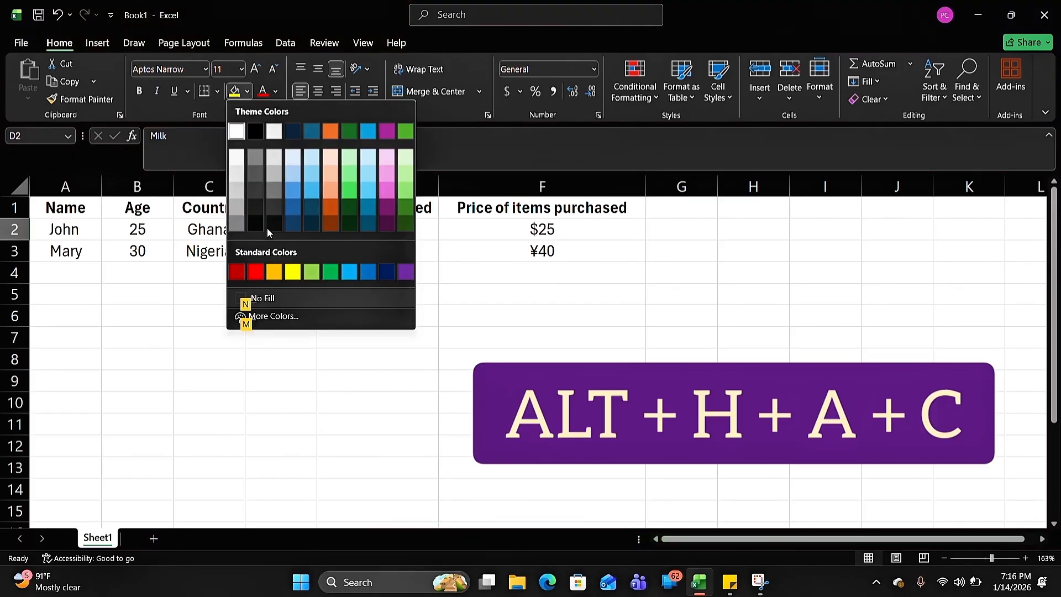
key("Escape")
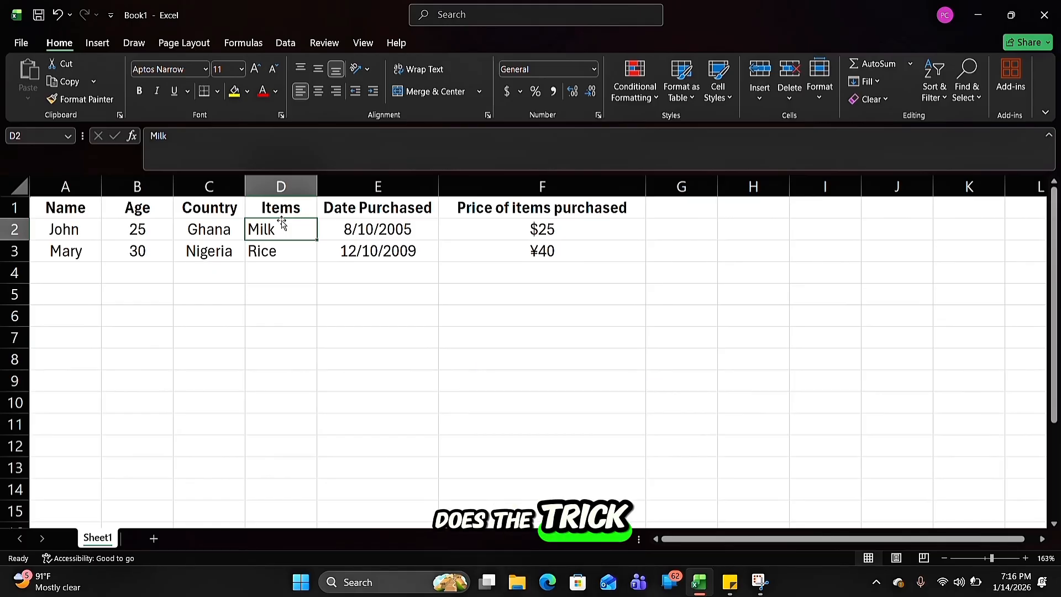
Center Milk in D2 and Rice in D3 again with the keyboard sequence for center alignment
key("alt+h")
key("a")
key("c")
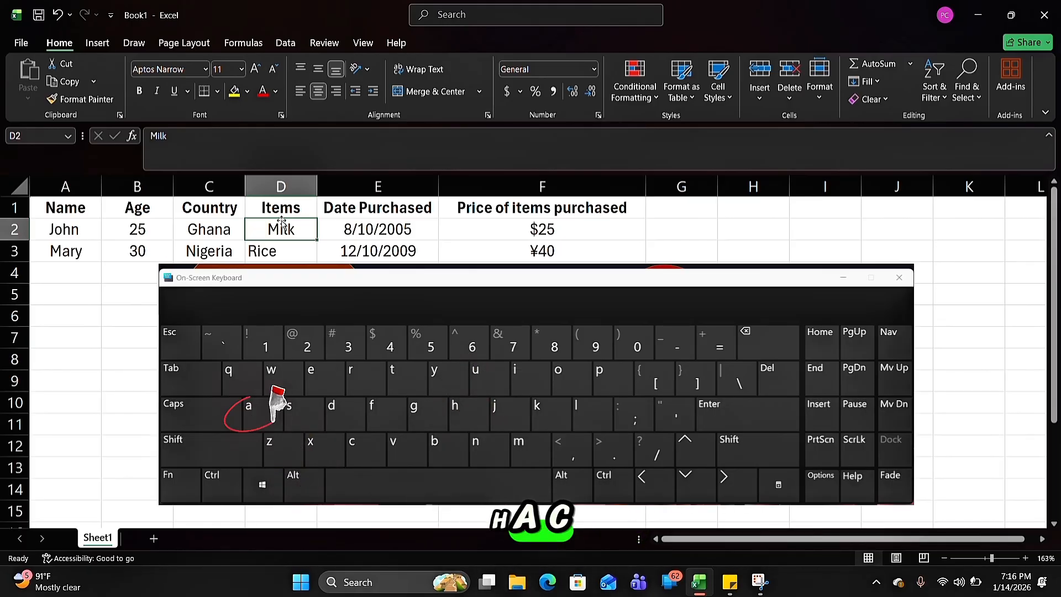
left_click(271, 254)
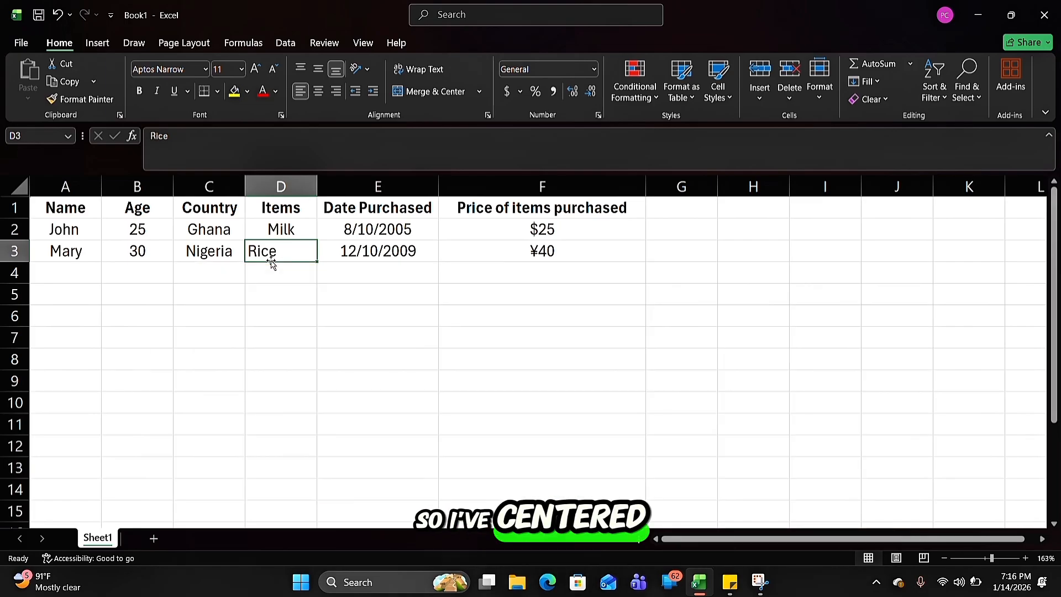
key("alt+h")
key("a")
key("c")
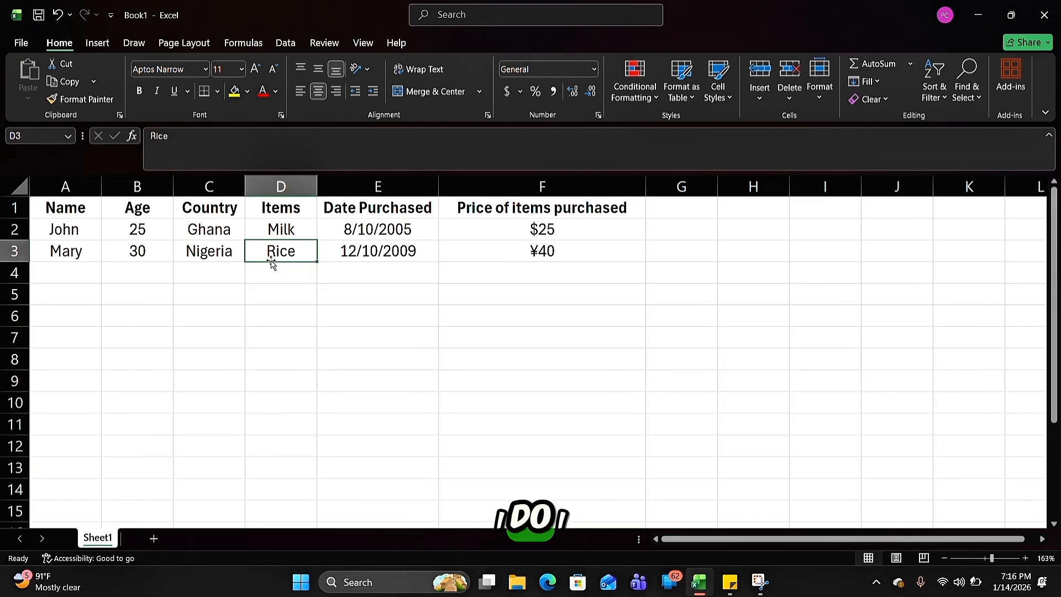
left_click(357, 304)
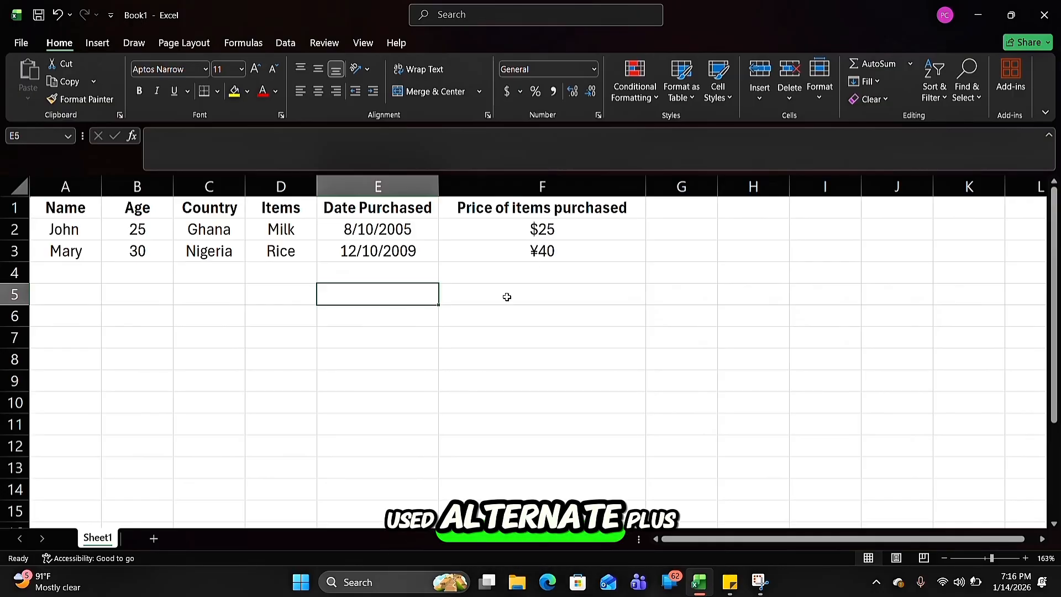
Enter the shortcut note "Alt + H + A +C" in cell H6
left_click(577, 291)
double_click(755, 315)
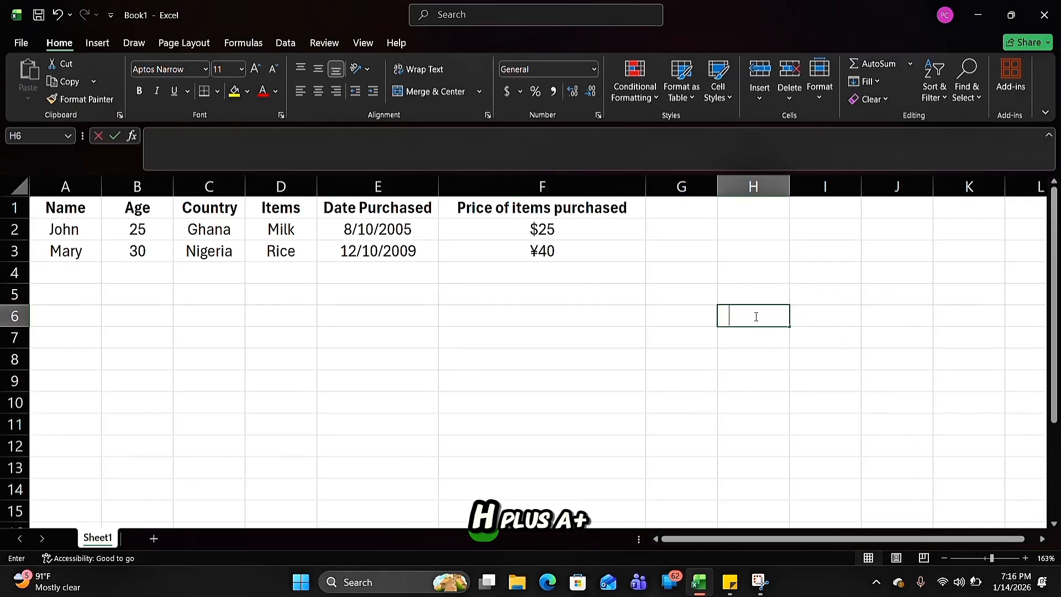
type("Alt")
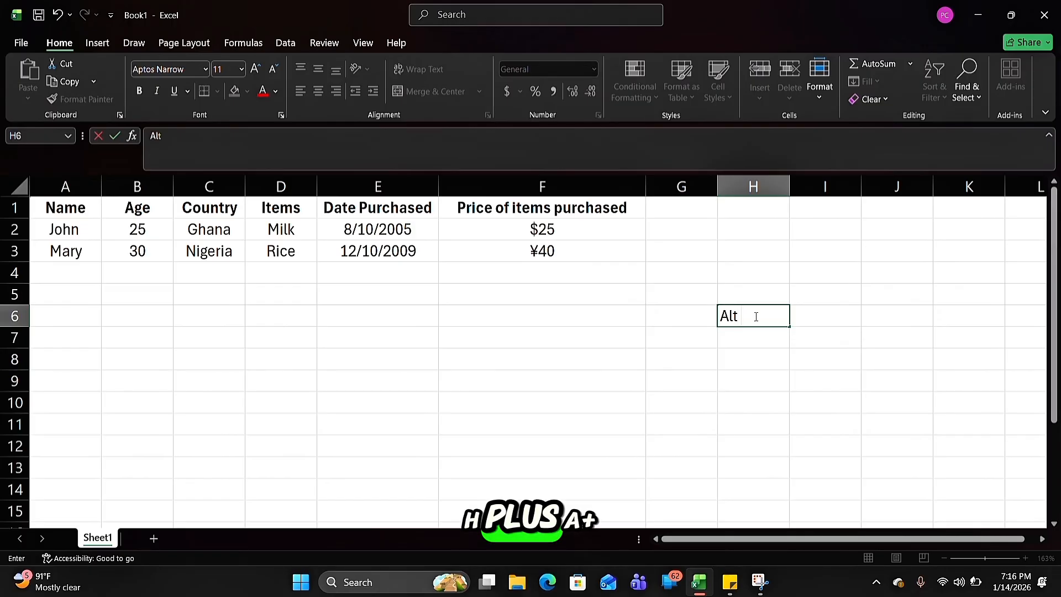
type(" + H")
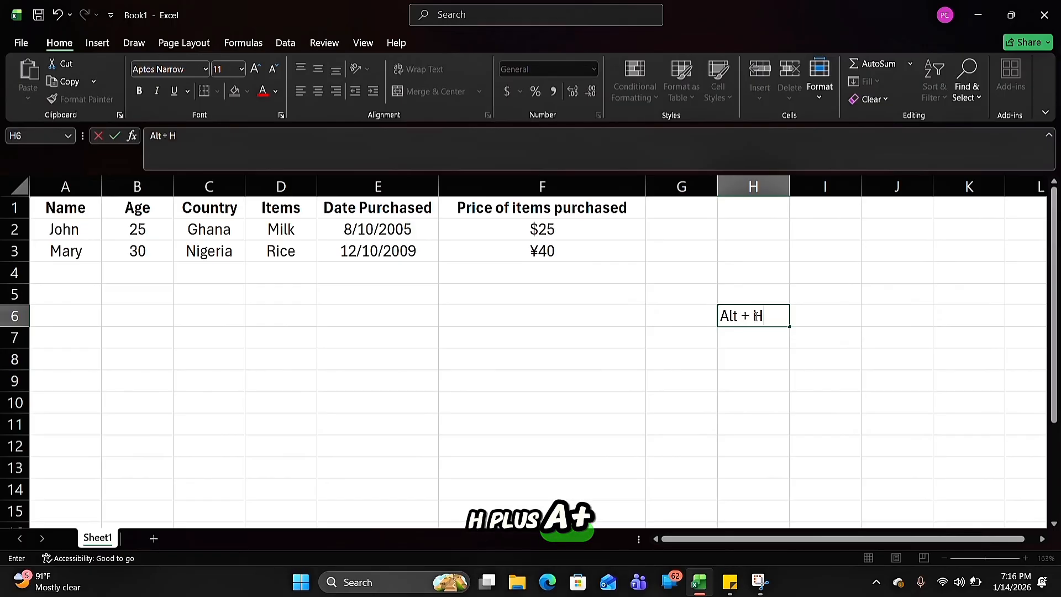
type(" +")
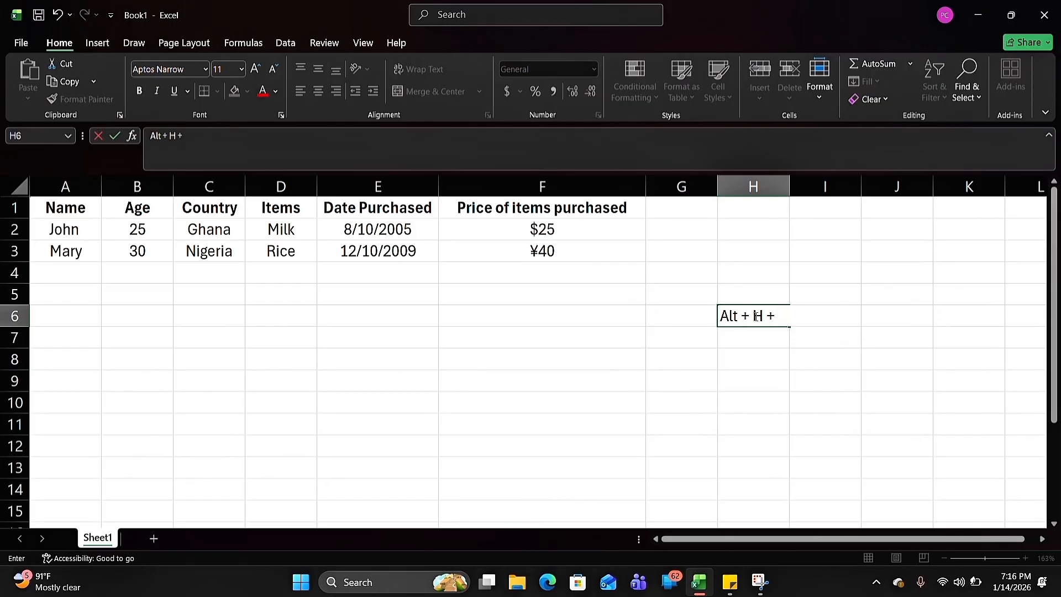
type(" A +C")
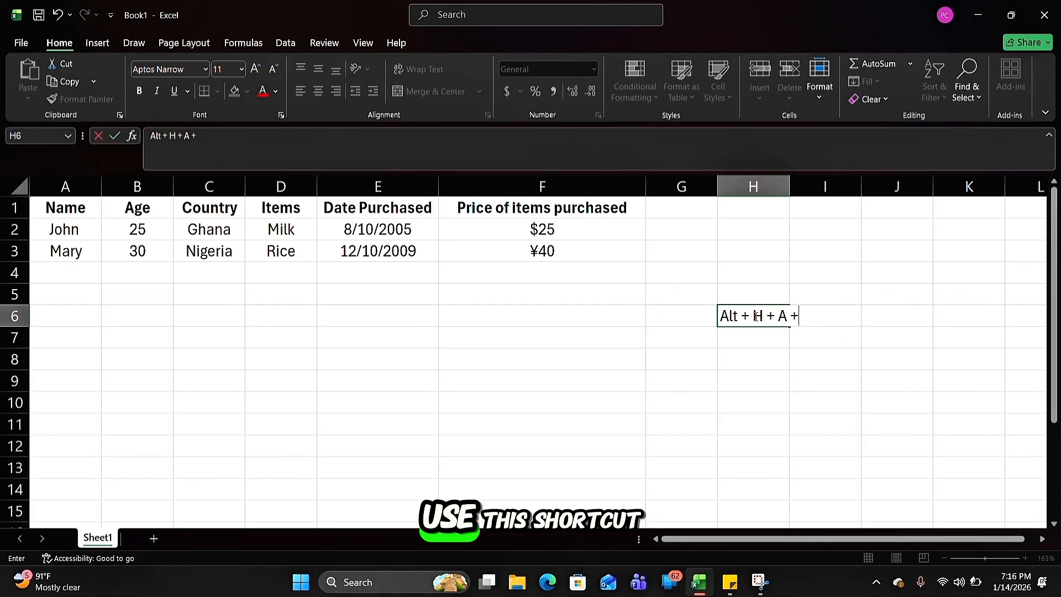
left_click(878, 366)
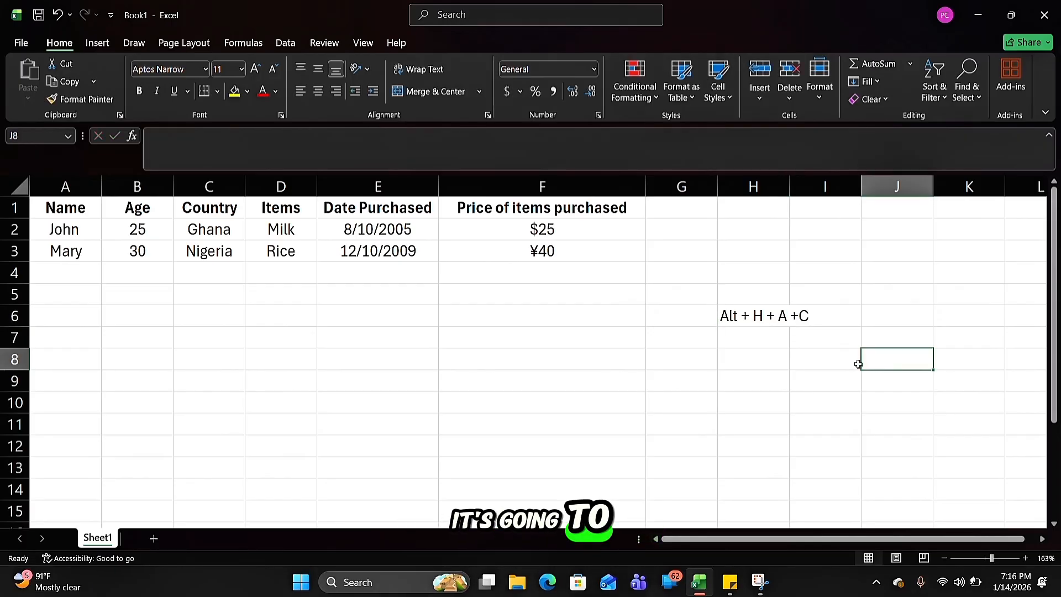
Clear the shortcut note from cell H6 and select cell F6
left_click(750, 320)
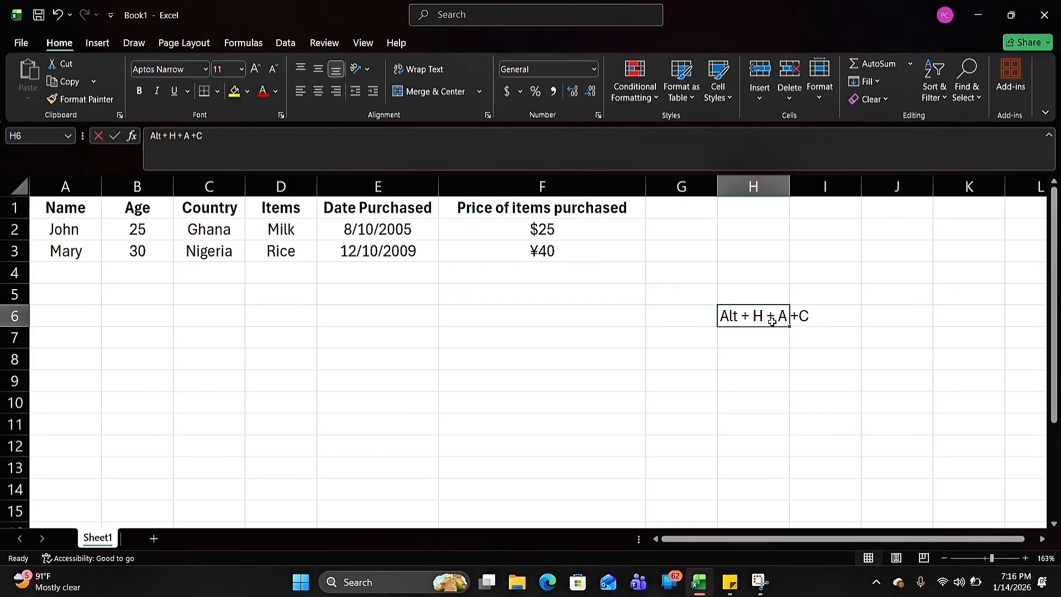
key("BackSpace")
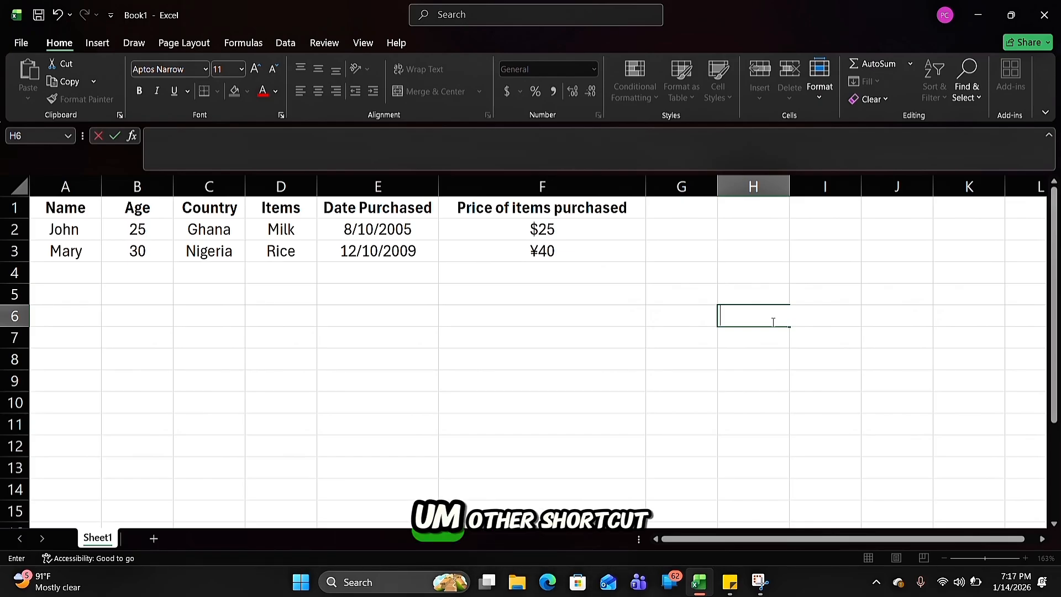
left_click(452, 311)
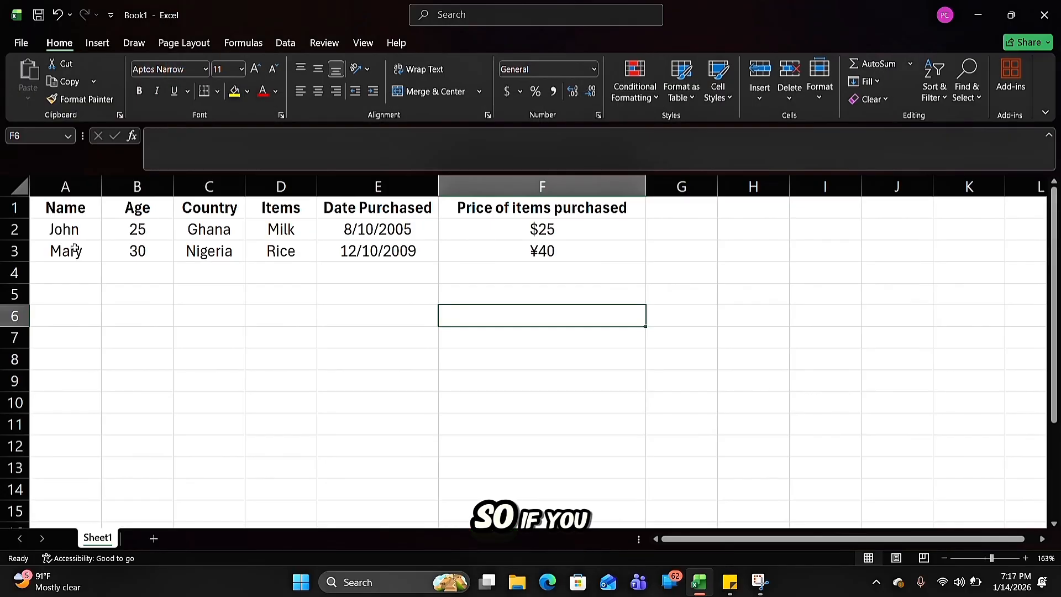
Move the selection forward cell by cell along row 6 from F6 to J6 using only the keyboard
key("Tab")
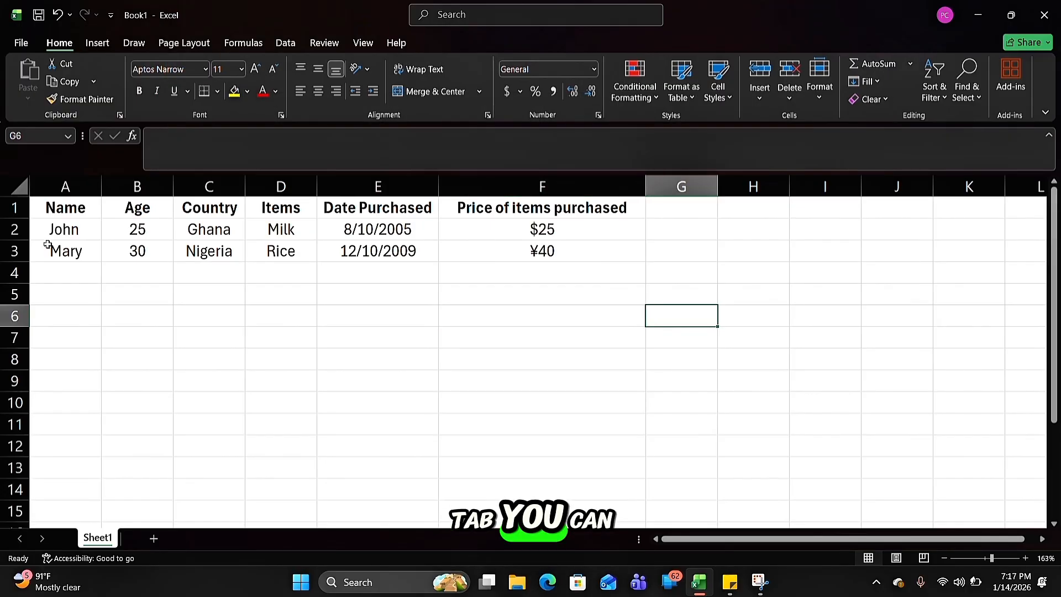
key("Tab")
key("Tab")
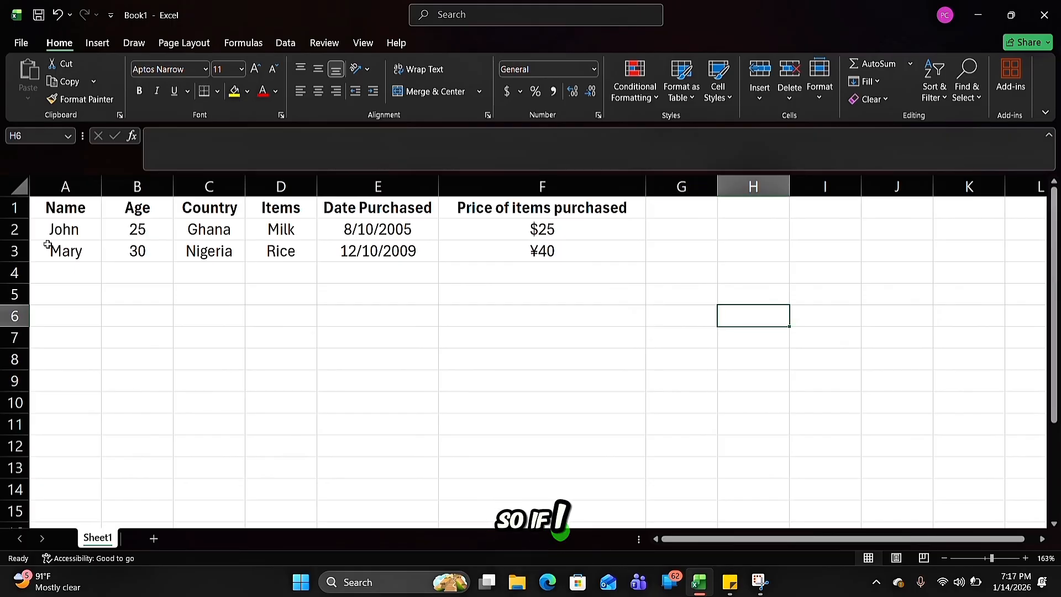
key("Tab")
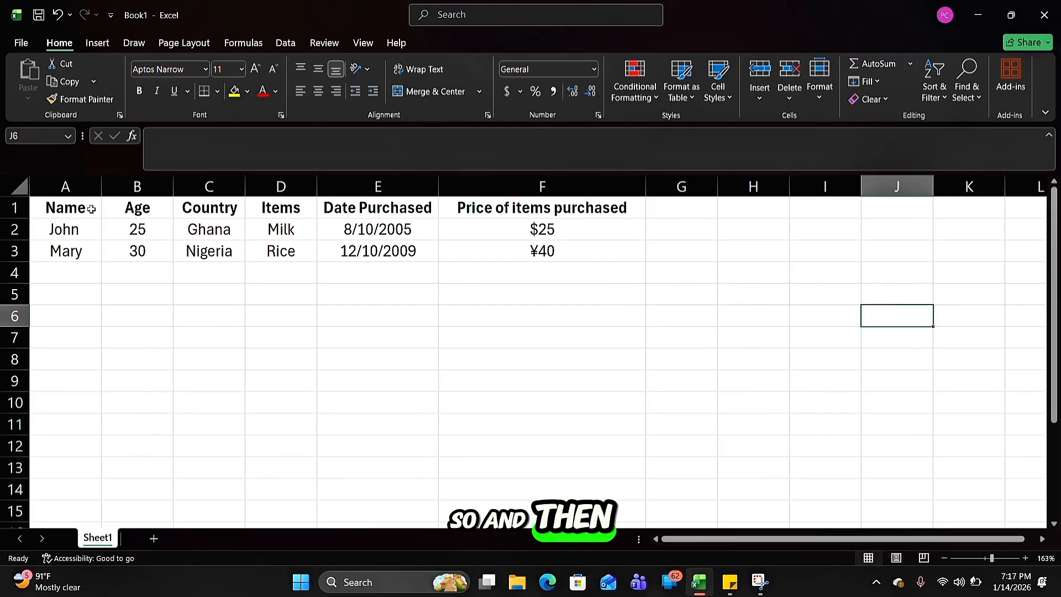
Starting at the Name heading in A1, step the selection forward through the headings to "Price of items purchased" in F1
left_click(70, 208)
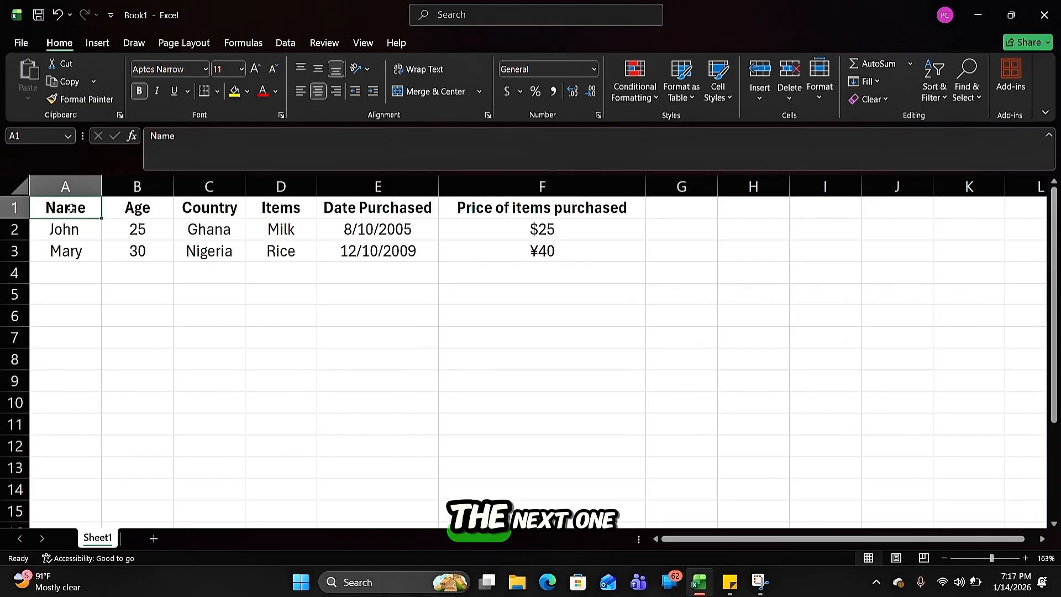
key("Tab")
key("Tab")
key("Tab")
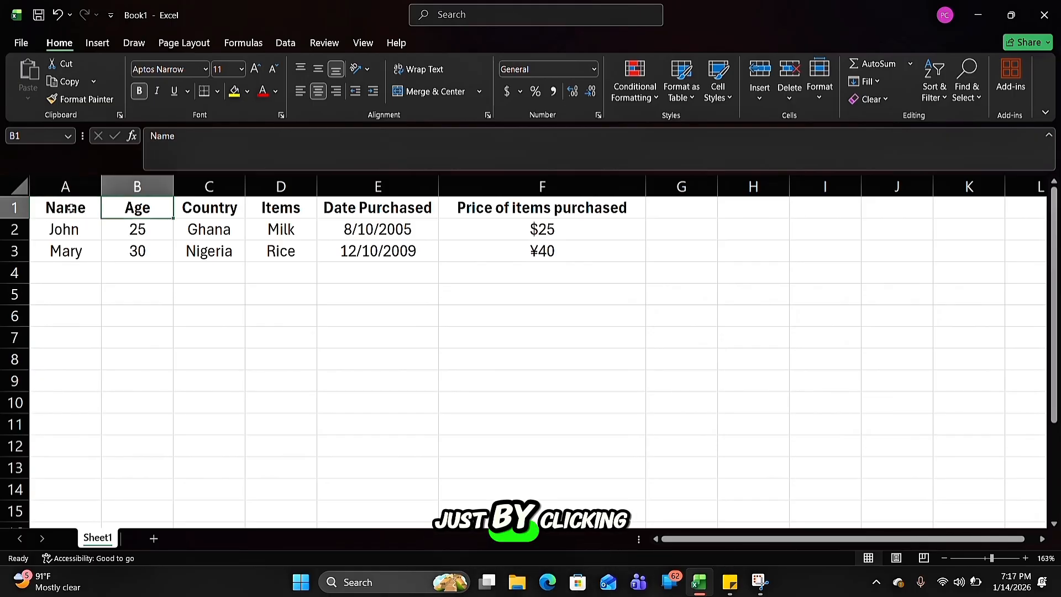
key("Tab")
key("Tab")
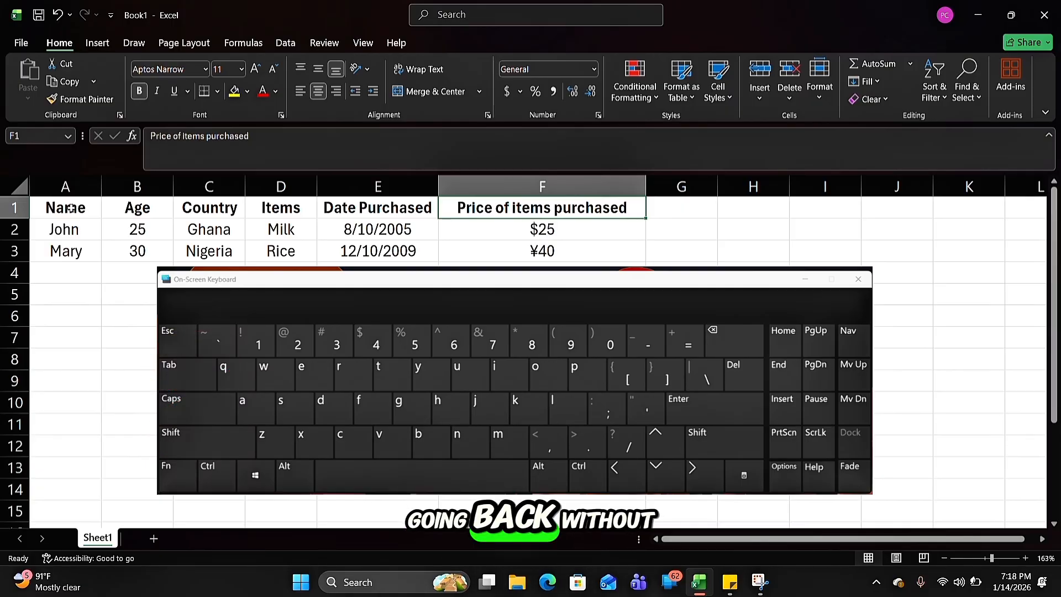
Step the selection backward along the heading row from F1 to the Name heading in A1
key("shift+Tab")
key("shift+Tab")
key("shift+Tab")
key("shift+Tab")
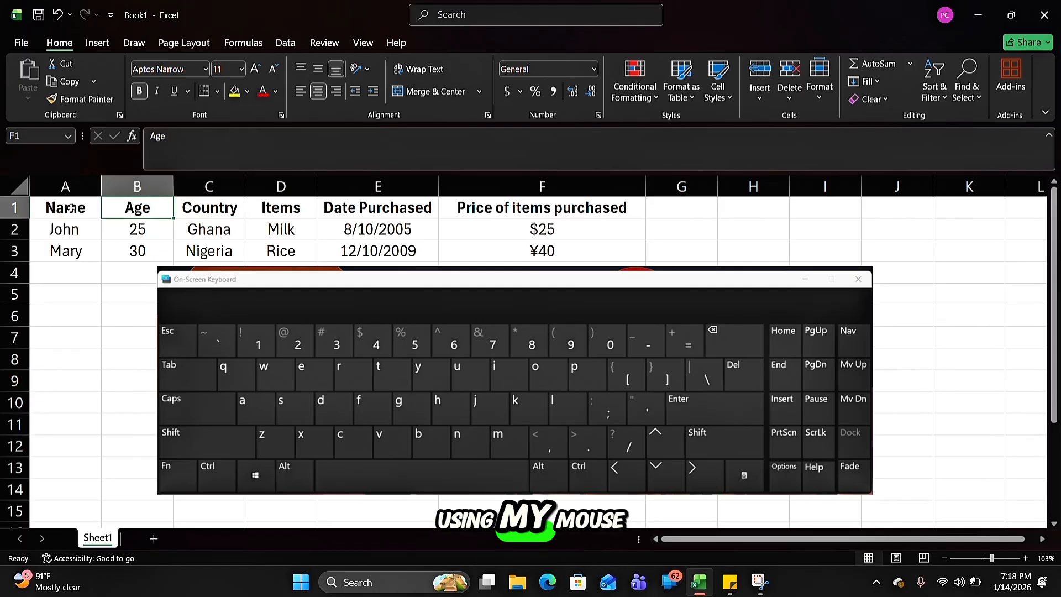
key("shift+Tab")
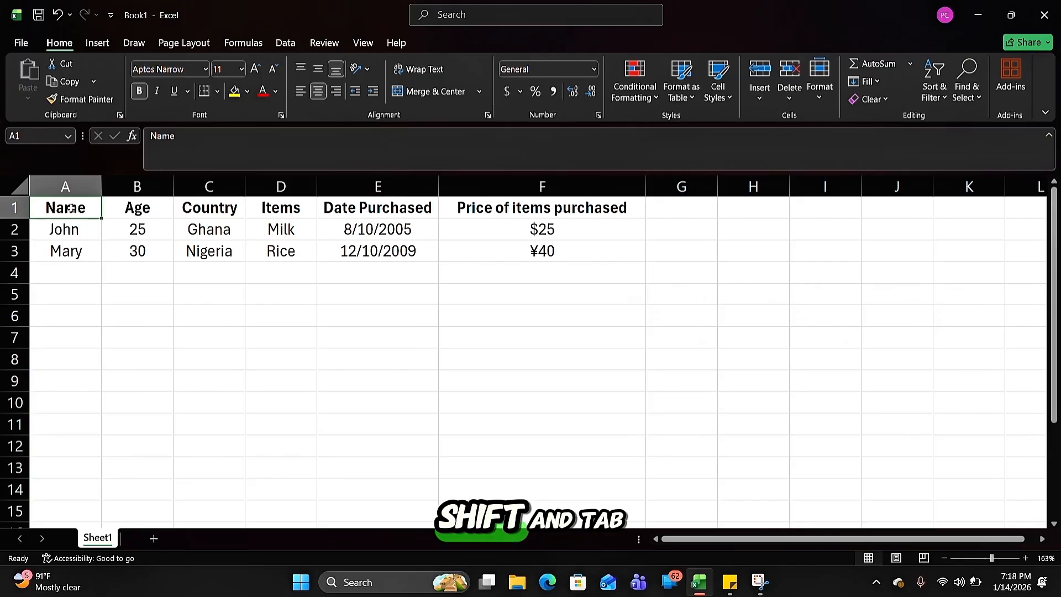
Step the selection forward from A1 to F1 once more, and back to the Country heading in C1
key("Tab")
key("Tab")
key("Tab")
key("Tab")
key("Tab")
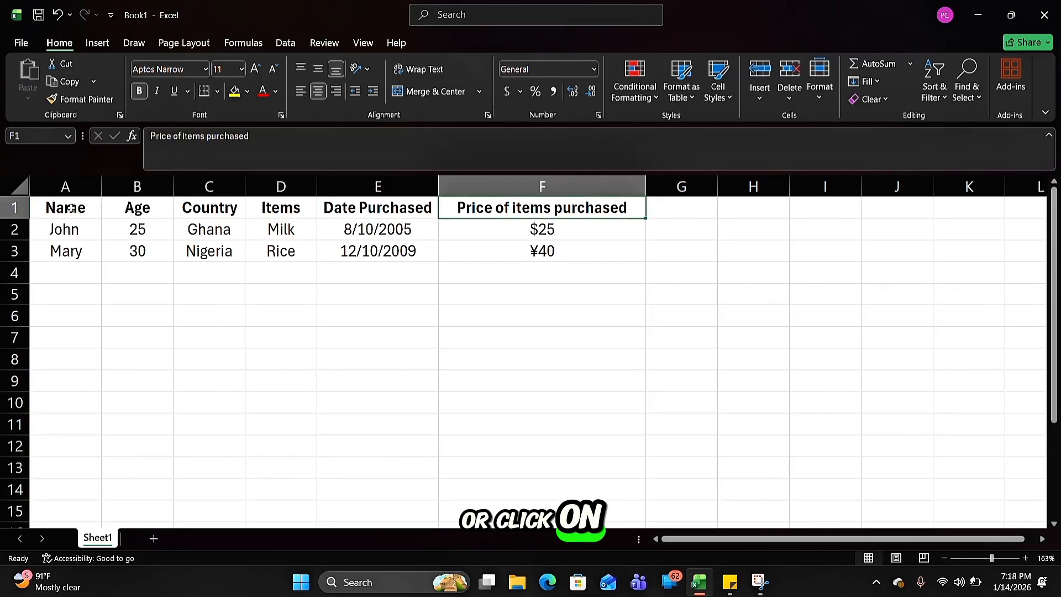
key("shift+Tab")
key("shift+Tab")
key("shift+Tab")
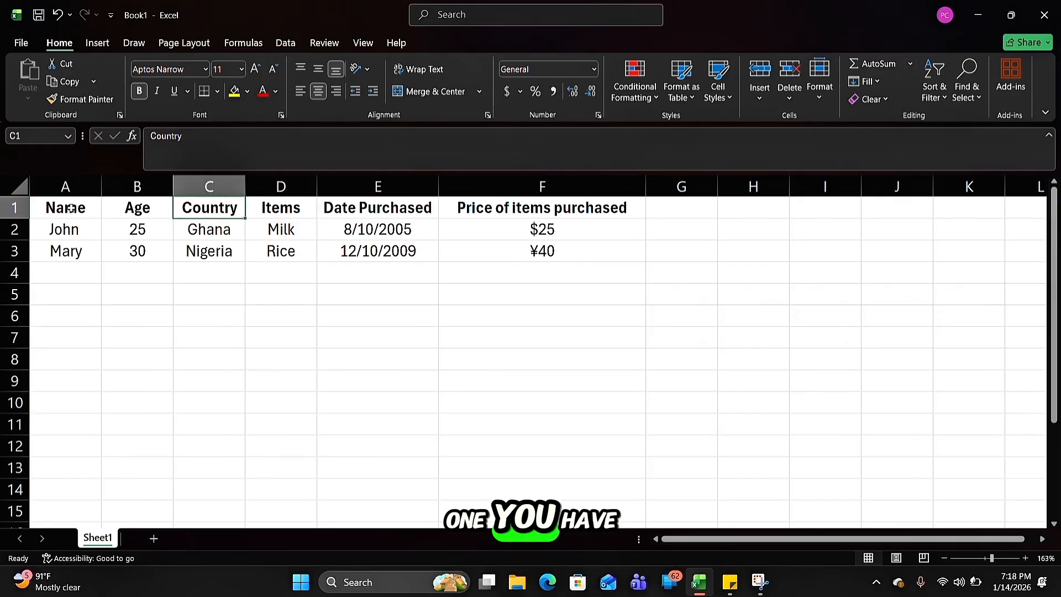
Move the selection back to the Name heading in A1, and step it down column A to A6 and back up to row 2
key("Left")
key("Left")
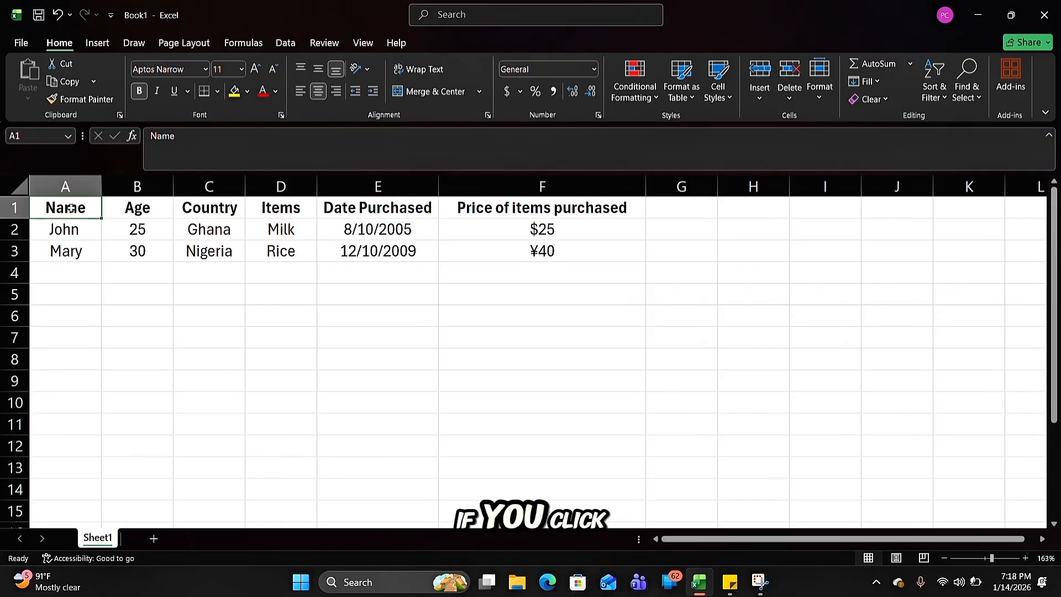
key("Down")
key("Down")
key("Down")
key("Down")
key("Down")
key("Down")
key("Down")
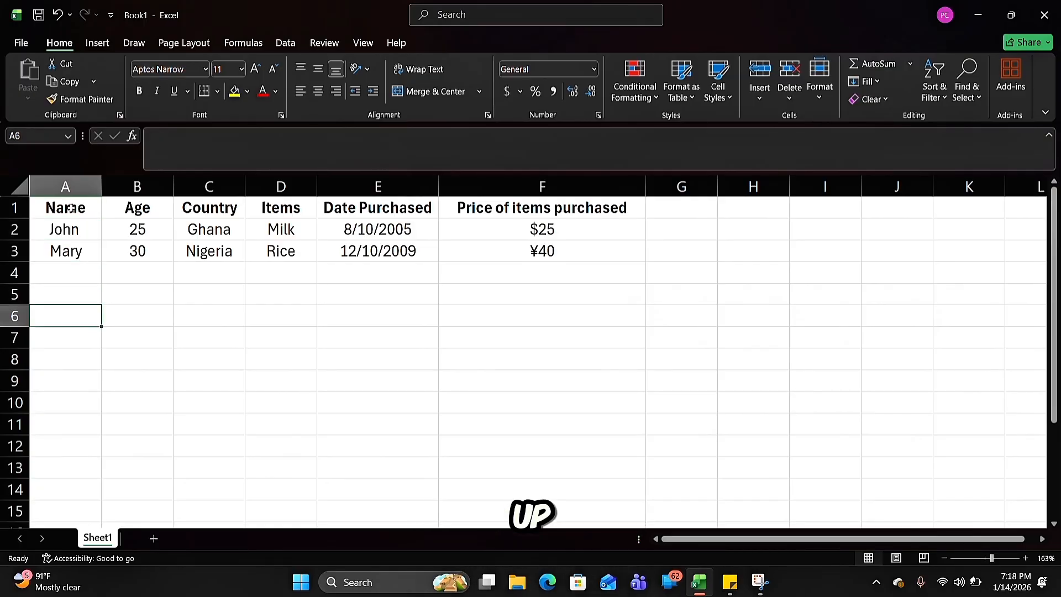
key("Up")
key("Up")
key("Up")
key("Up")
key("Up")
key("Up")
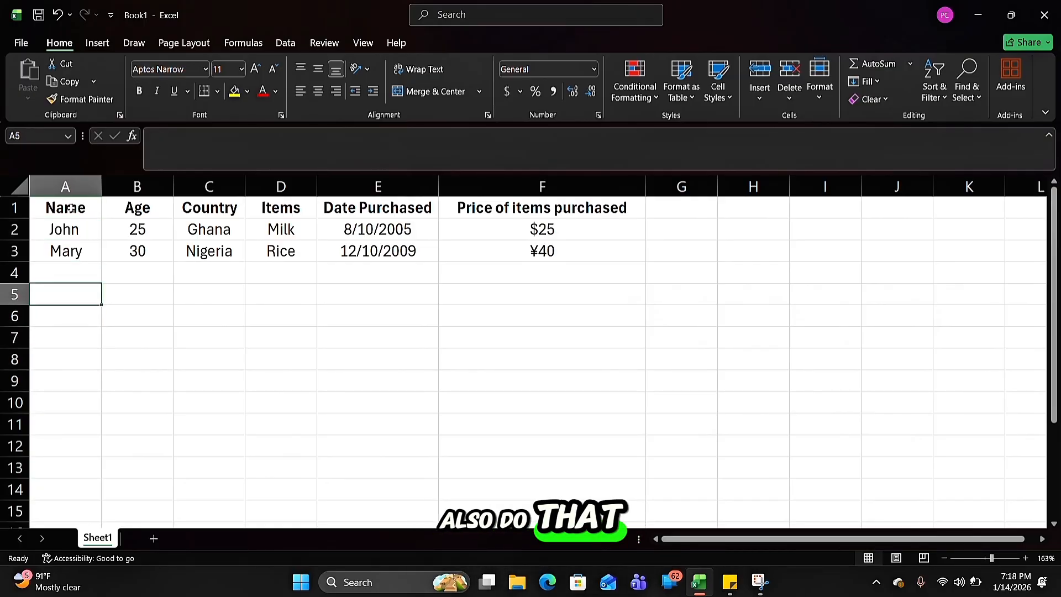
Move the selection across row 2 and return it to the row's first cell, A2
key("Right")
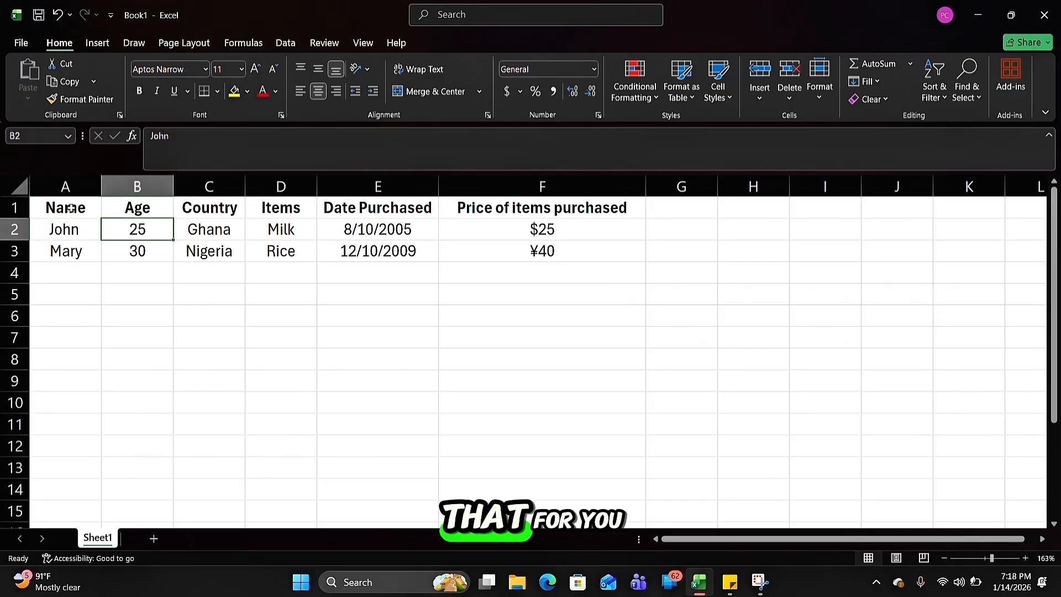
key("ctrl+Right")
key("Right")
key("Home")
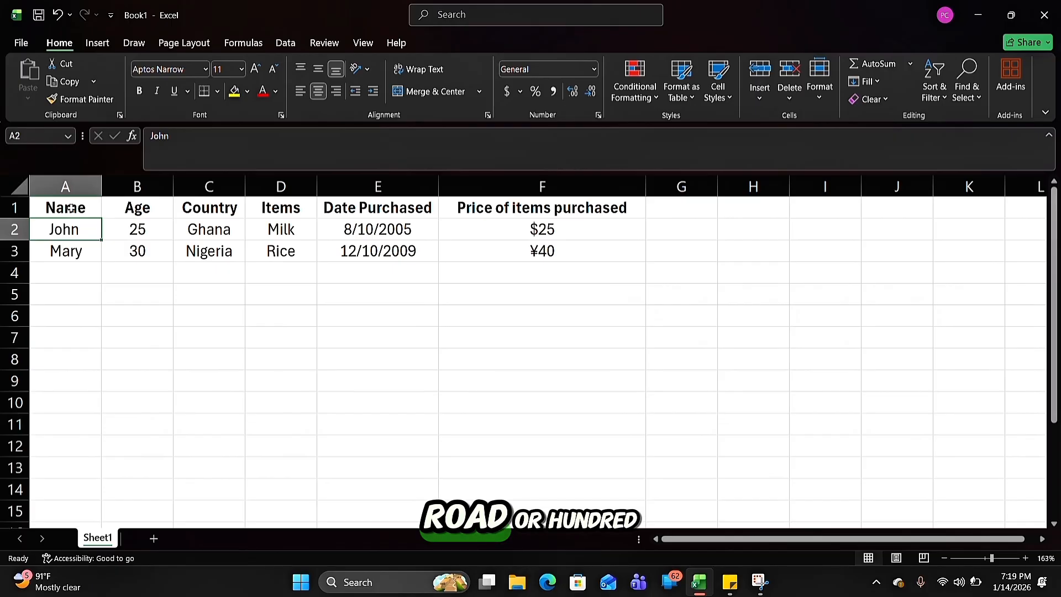
Run the selection down column A to A111 and jump straight back to the sheet's first cell, A1
key("Down")
key("Down")
key("Down")
key("Down")
key("Down")
key("Down")
key("Down")
key("Down")
key("Down")
key("Down")
key("Down")
key("Down")
key("Down")
key("Down")
key("Down")
key("Down")
key("Down")
key("Down")
key("Down")
key("Down")
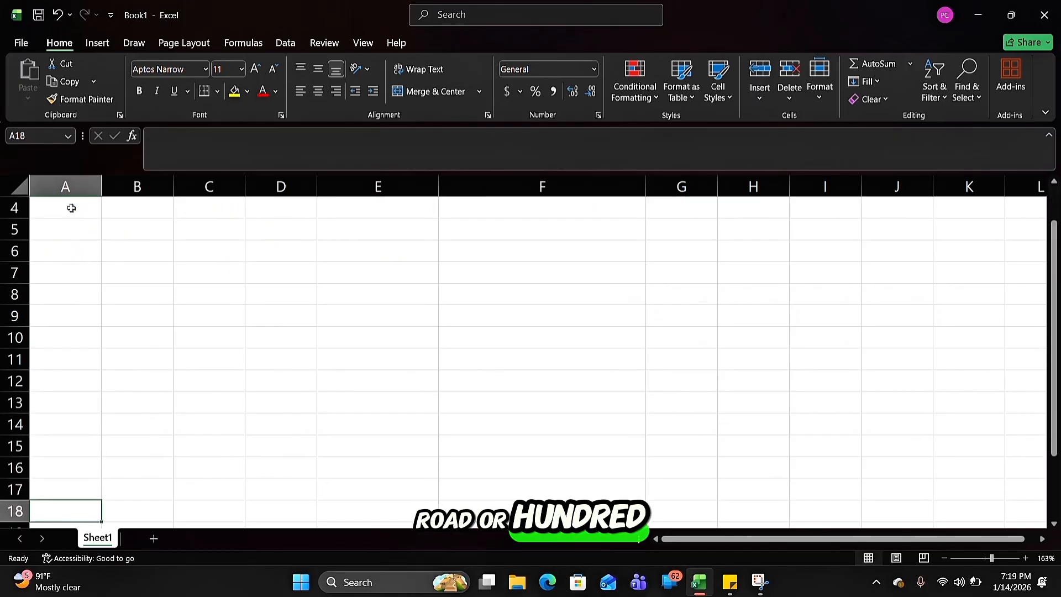
key("Down")
key("Down")
key("Down")
key("Down")
key("Down")
key("Down")
key("Down")
key("Down")
key("Down")
key("Down")
key("Down")
key("Down")
key("Down")
key("Down")
key("Down")
key("Down")
key("Down")
key("Down")
key("Down")
key("Down")
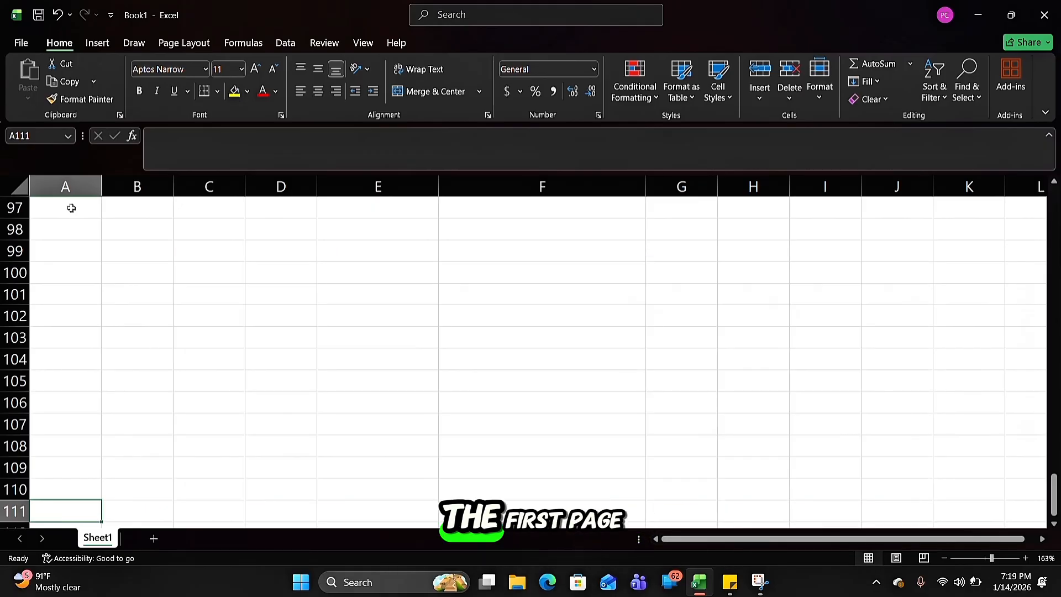
key("ctrl+Home")
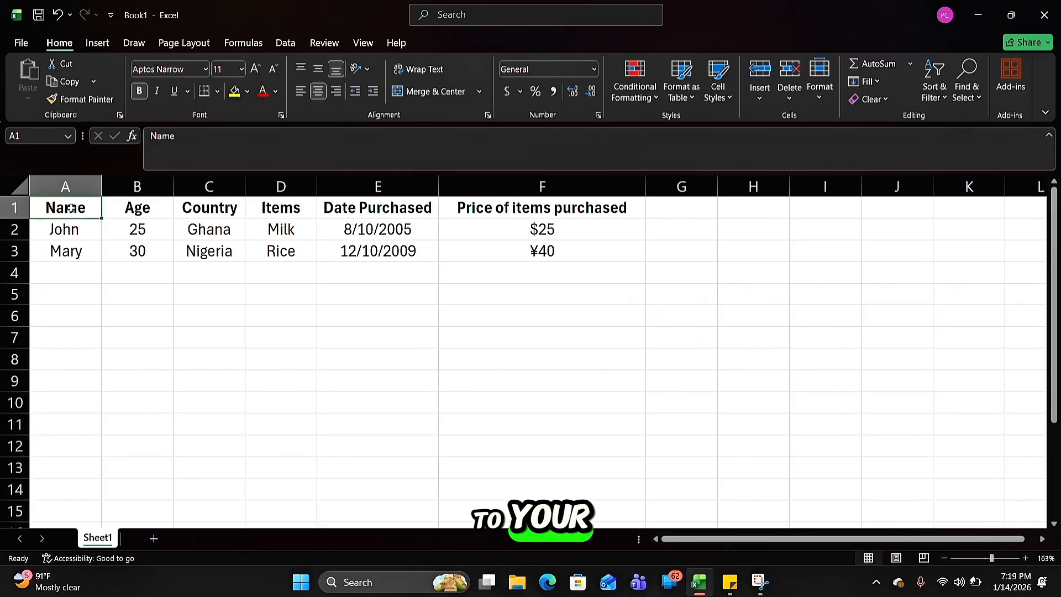
Run the selection along row 1 to BN1 and jump back to the start of the row at A1
key("Right")
key("Right")
key("Right")
key("Right")
key("Right")
key("Right")
key("Right")
key("Right")
key("Right")
key("Right")
key("Right")
key("Right")
key("Right")
key("Right")
key("Right")
key("Right")
key("Right")
key("Right")
key("Right")
key("Right")
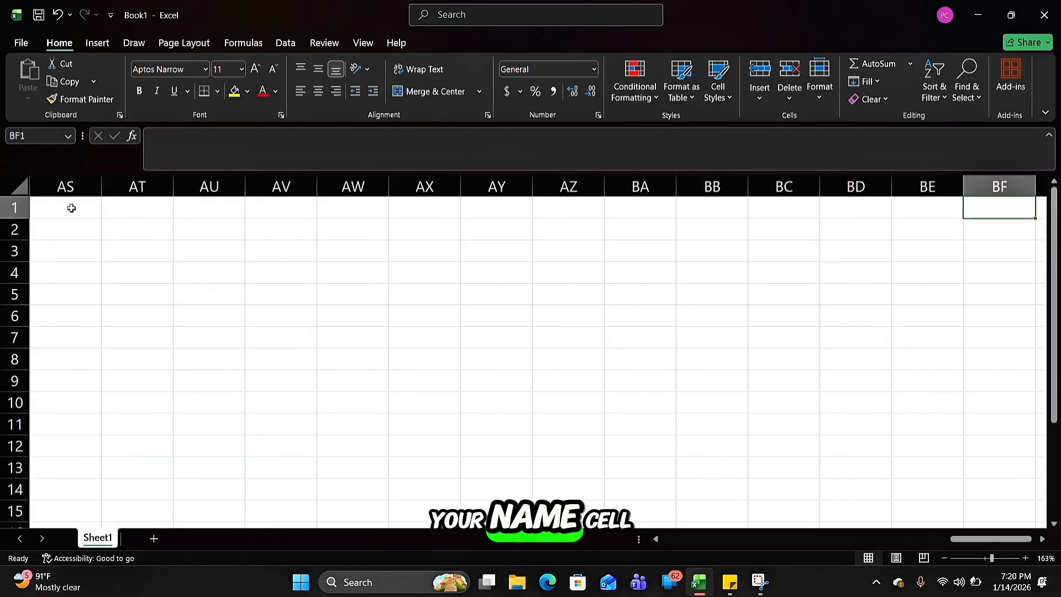
key("Right")
key("Right")
key("Right")
key("Right")
key("Right")
key("Right")
key("Right")
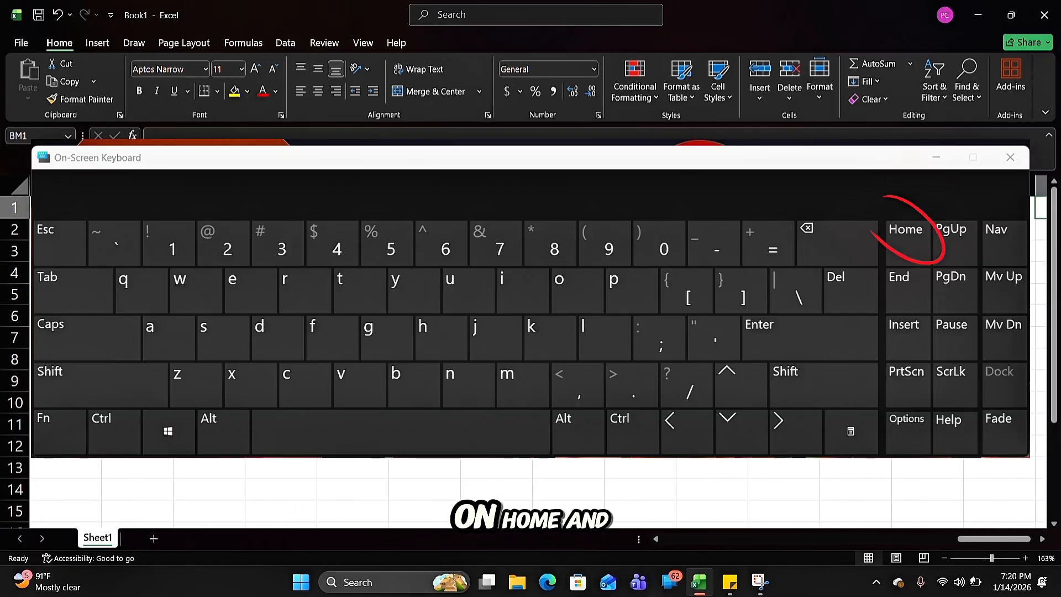
key("Right")
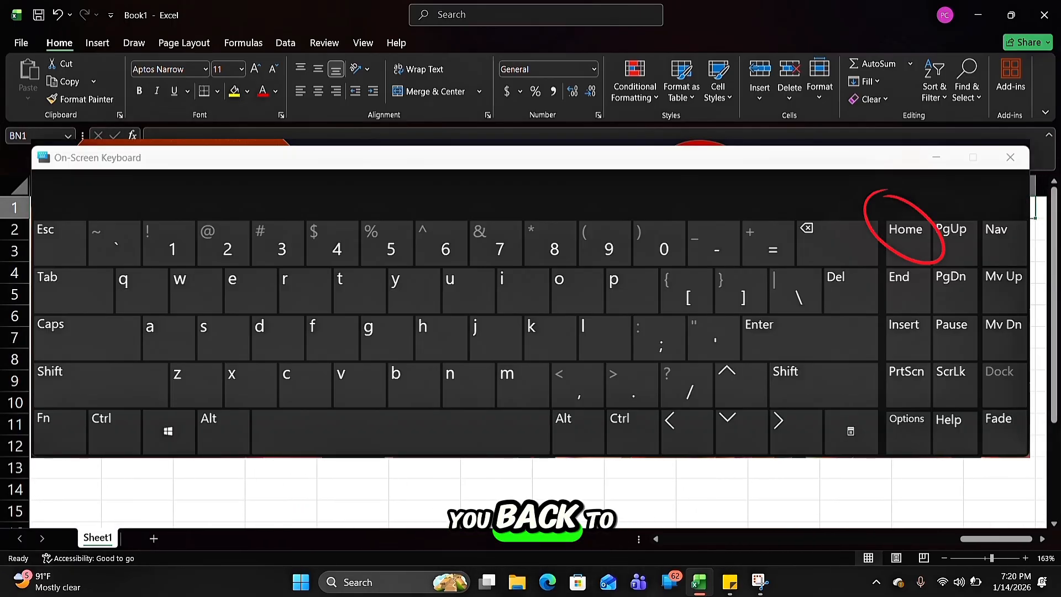
key("Home")
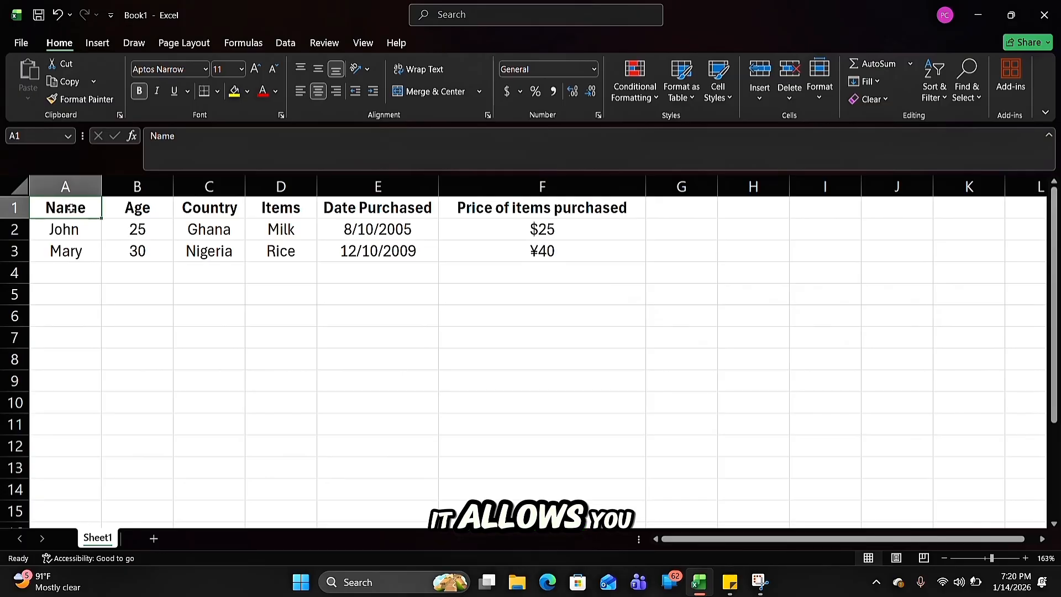
Jump the selection around the table's corner cells, from A1 to F1, F3, A3 and back to A1
key("ctrl+Right")
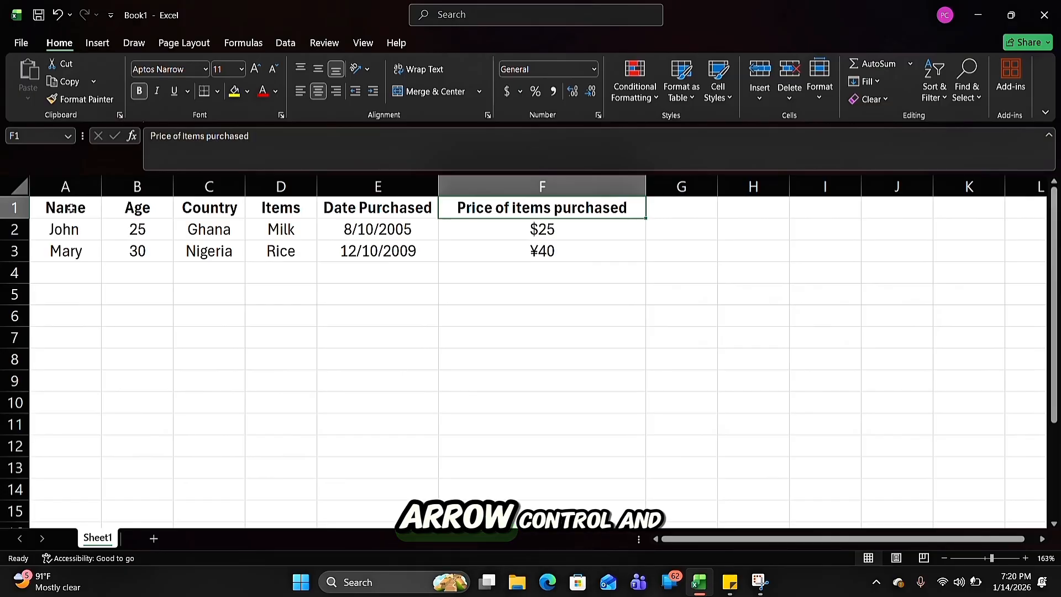
key("ctrl+Down")
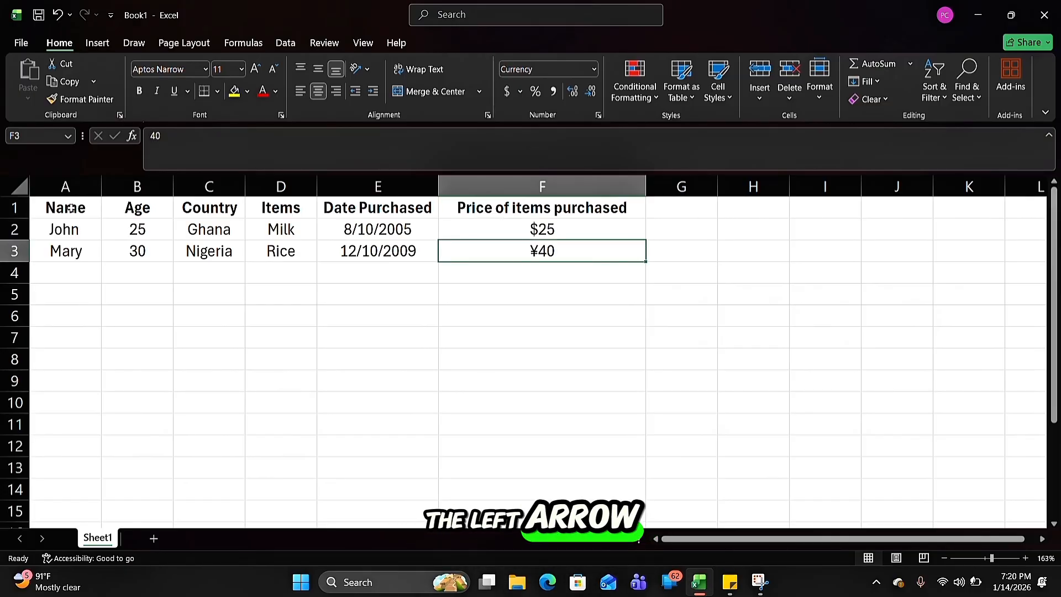
key("ctrl+Left")
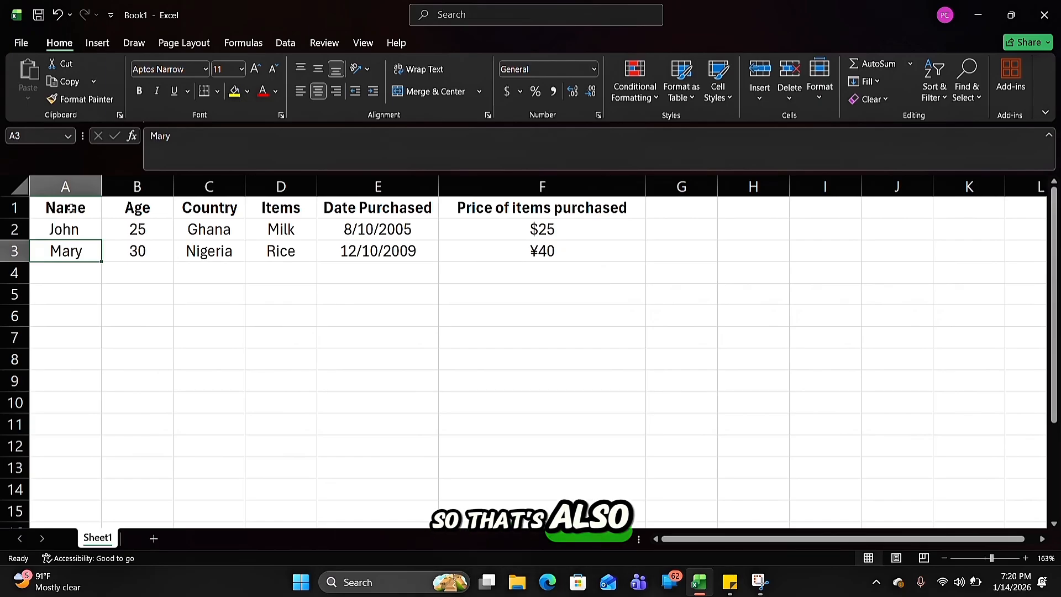
key("ctrl+Up")
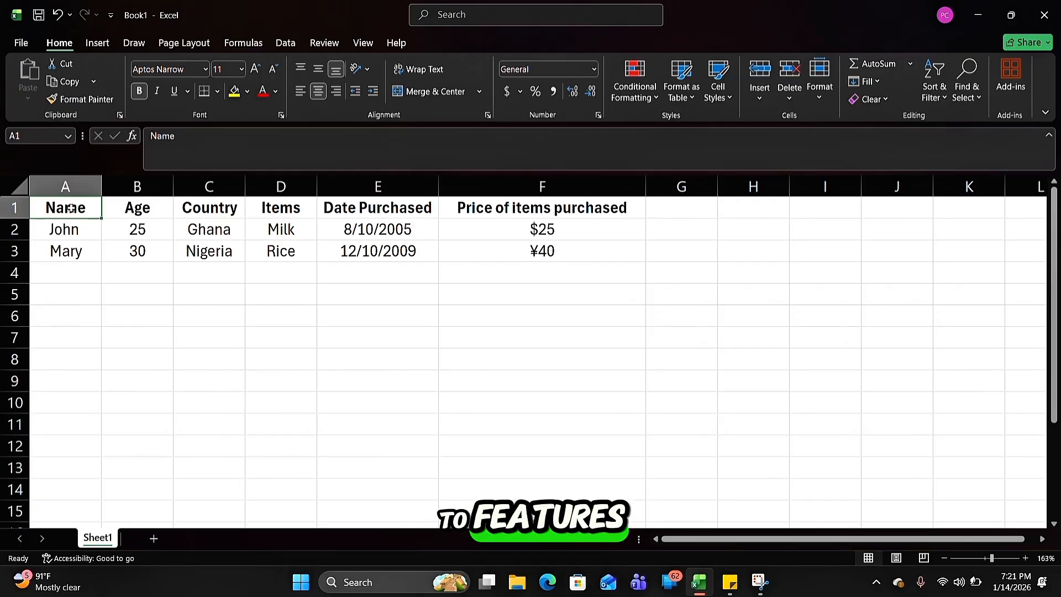
Shrink the workbook window to reach the EXCEL LESSON 2 sticky note, and make its "Go to Features" line bold and italic
left_click(1009, 16)
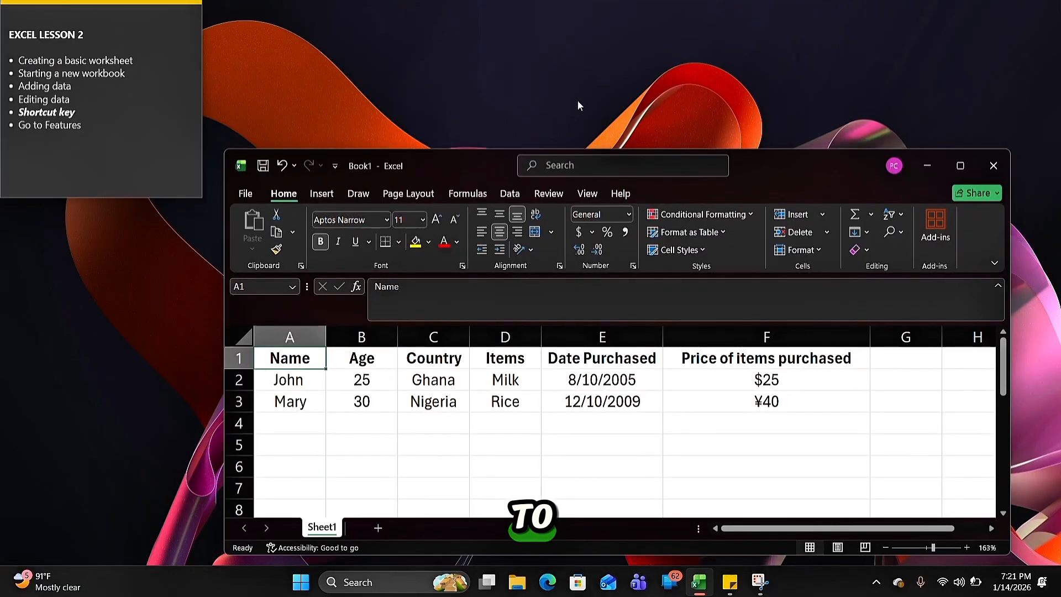
left_click(89, 119)
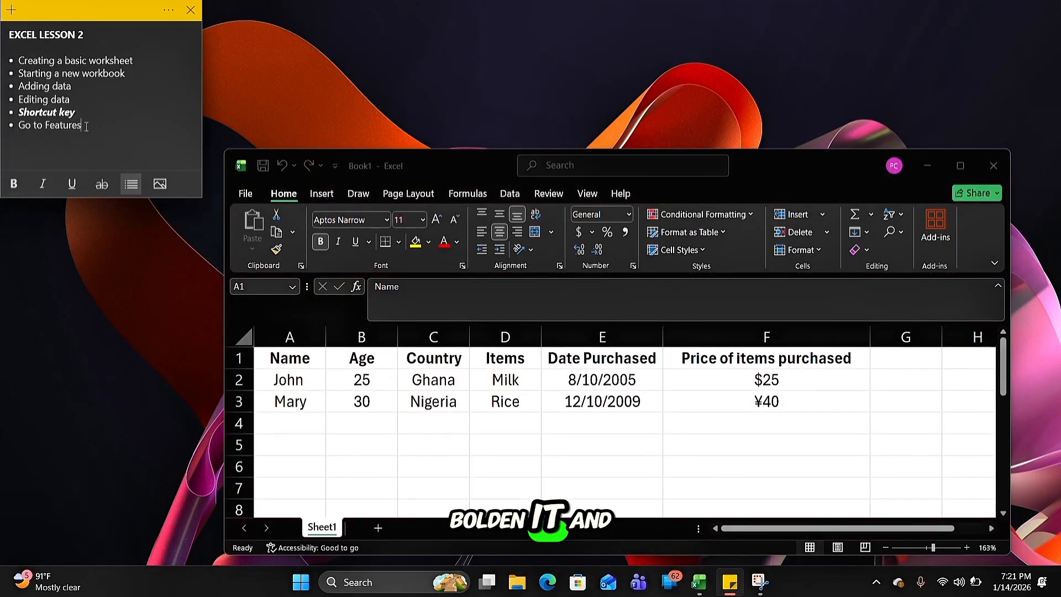
left_click_drag(86, 126, 18, 129)
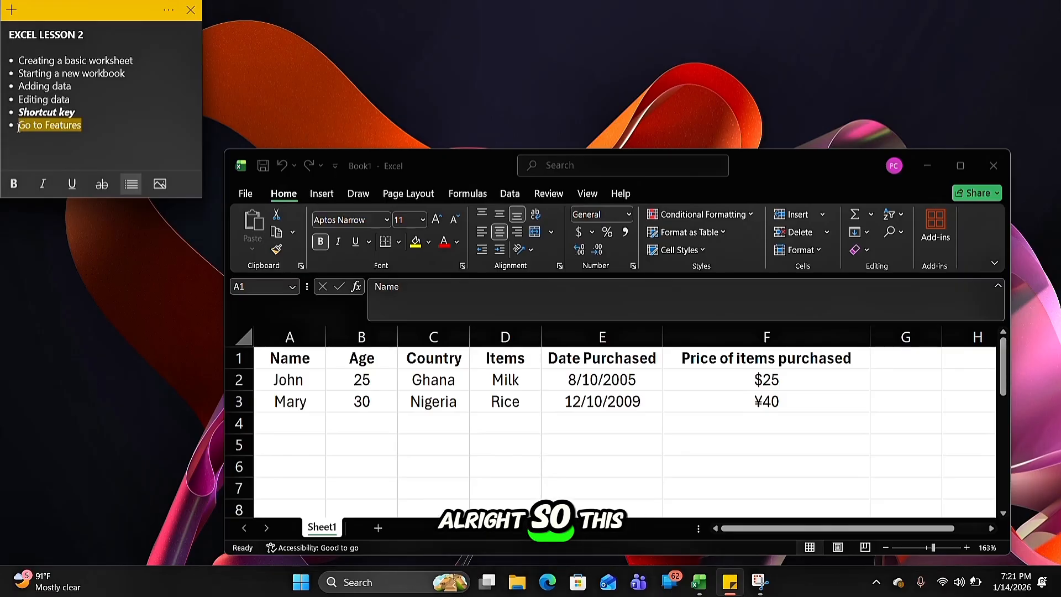
left_click(8, 190)
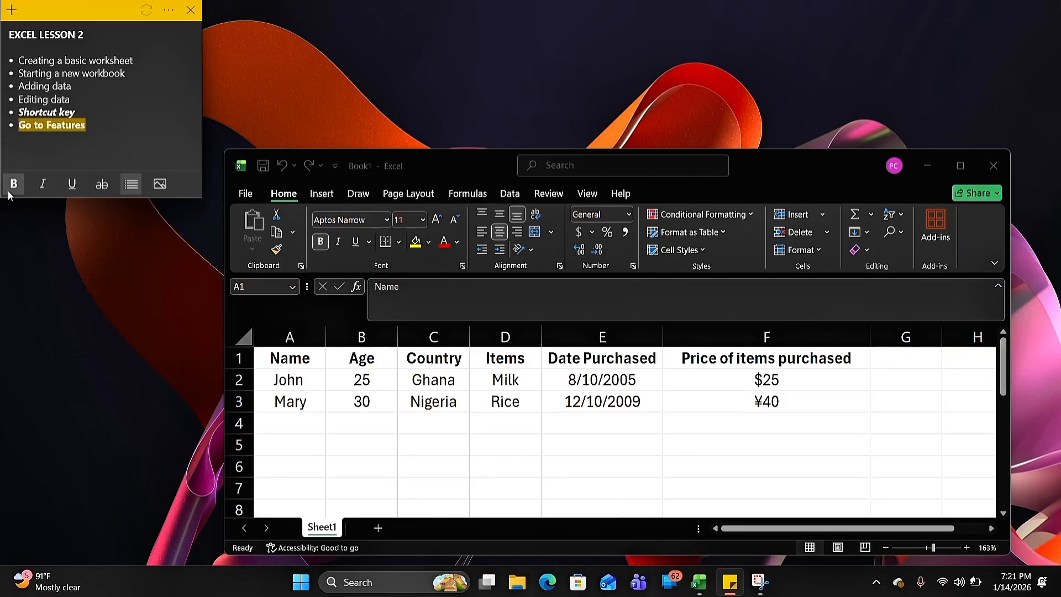
left_click(51, 188)
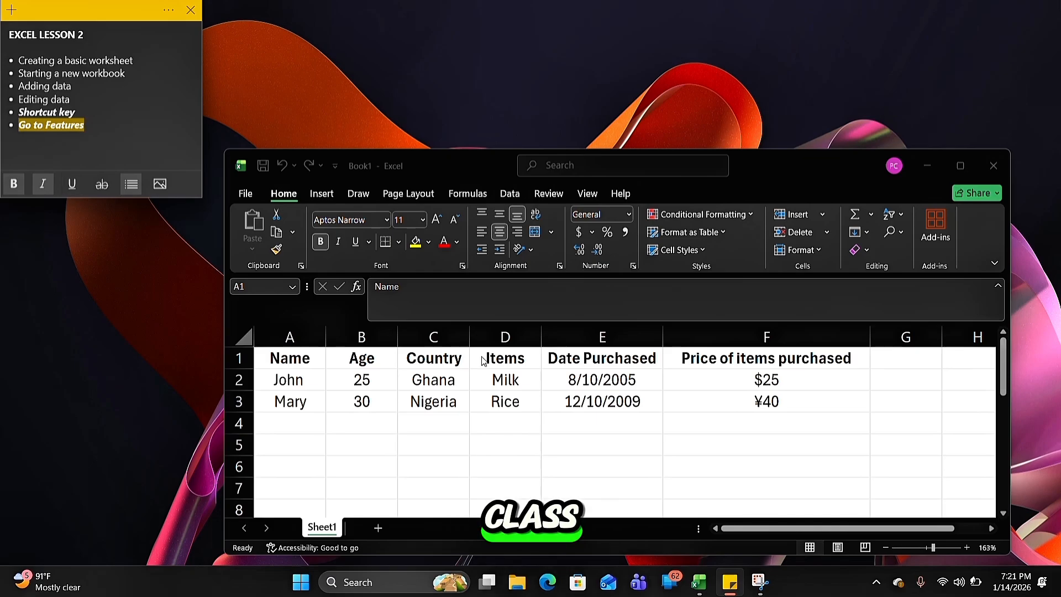
Maximize the Excel workbook window and open the Go To dialog
left_click(963, 161)
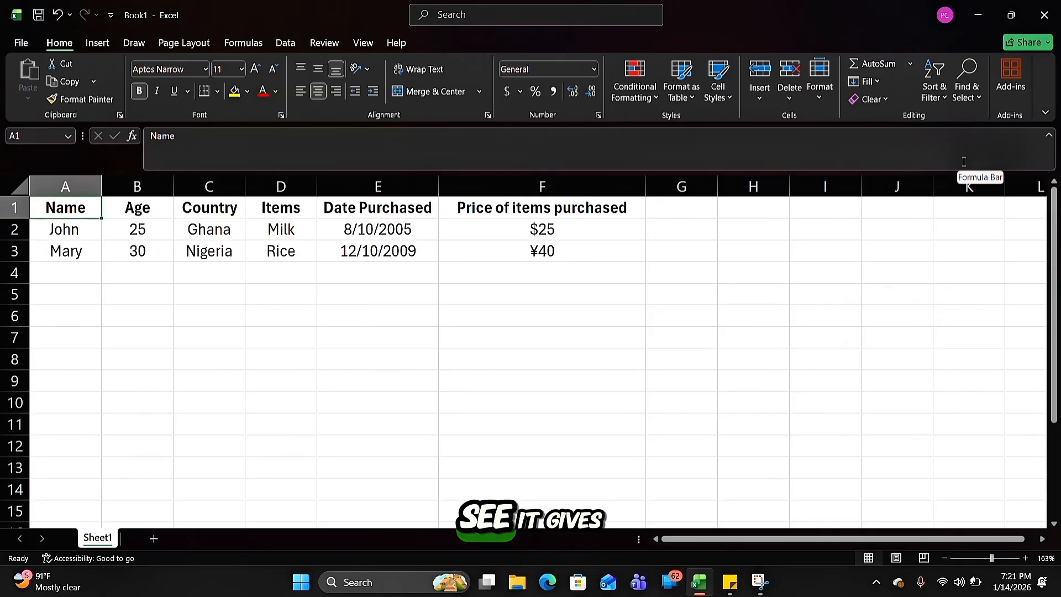
key("ctrl+g")
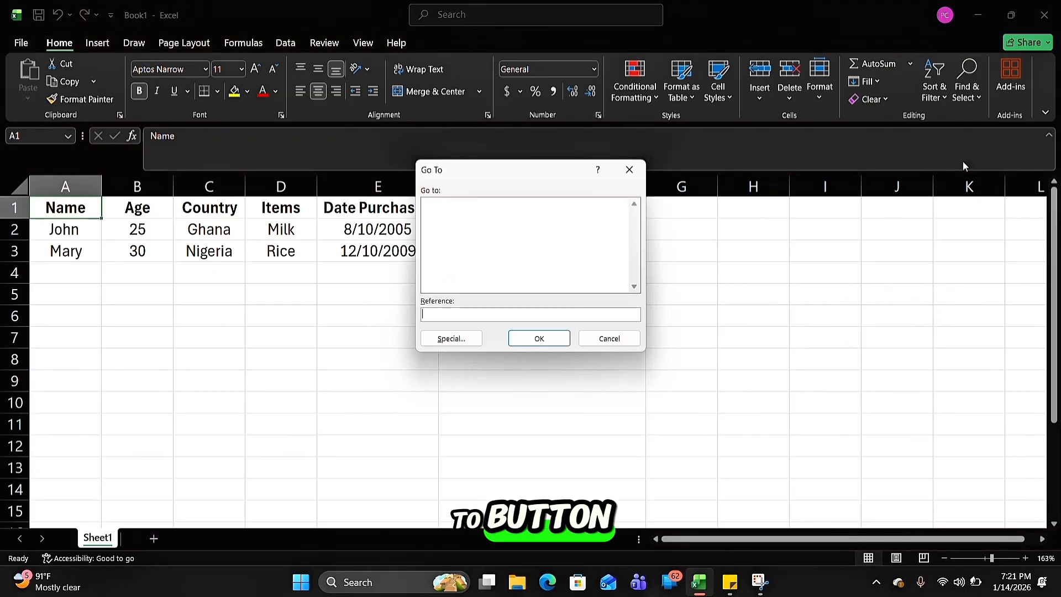
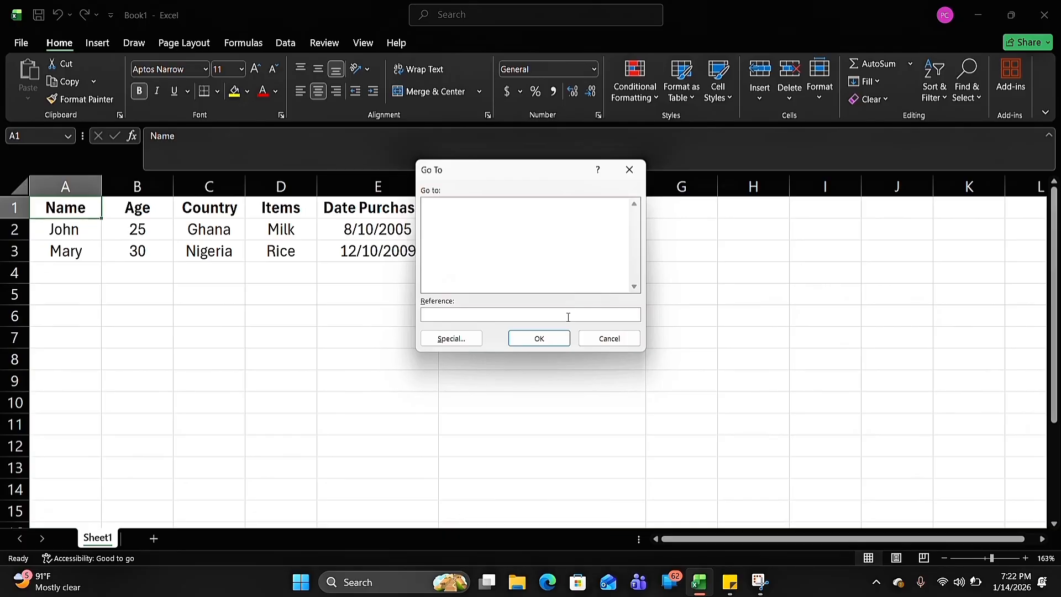
Enter J20 as the Go To reference and jump to that cell
type("J20")
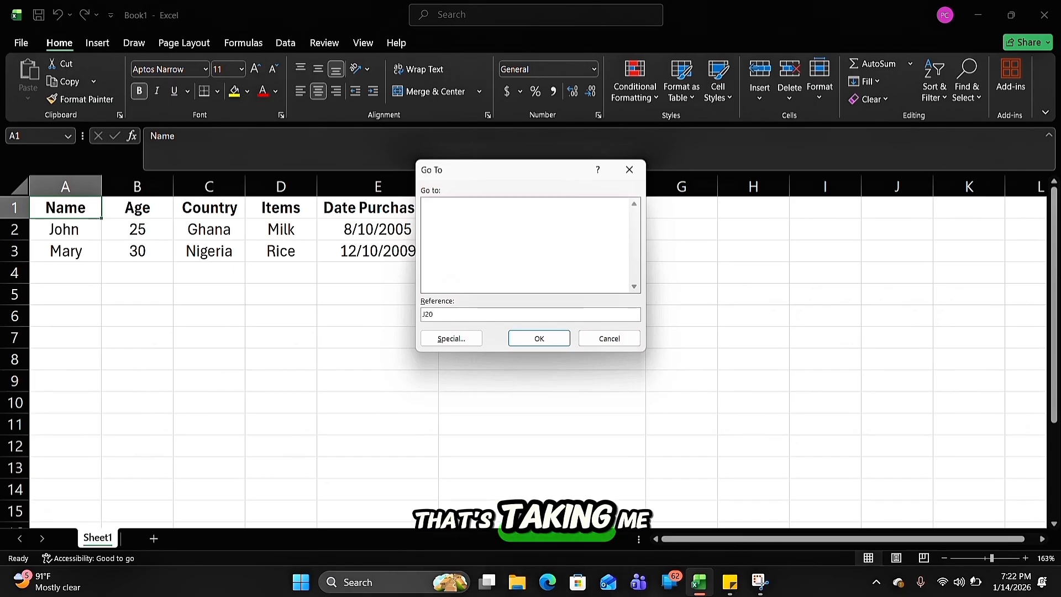
left_click(541, 339)
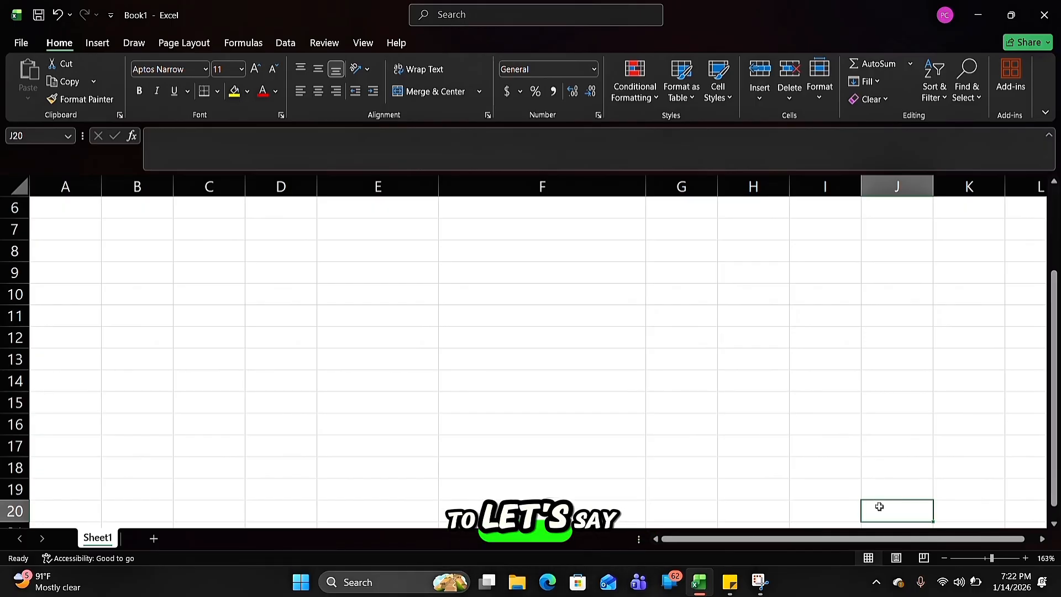
Use Go To again with B2 as the reference to move the selection to that cell
key("ctrl+g")
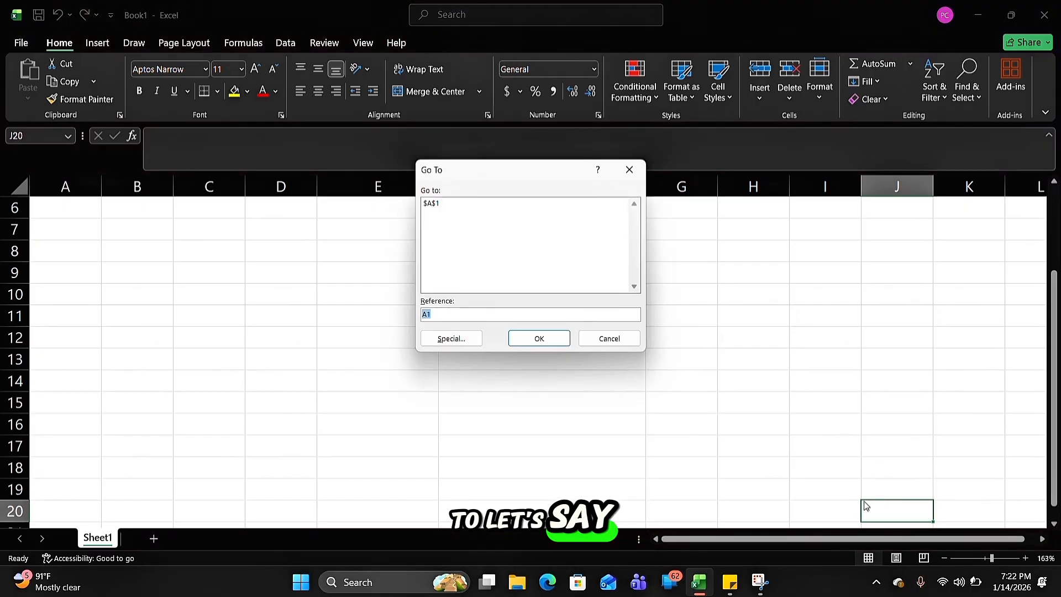
left_click(463, 316)
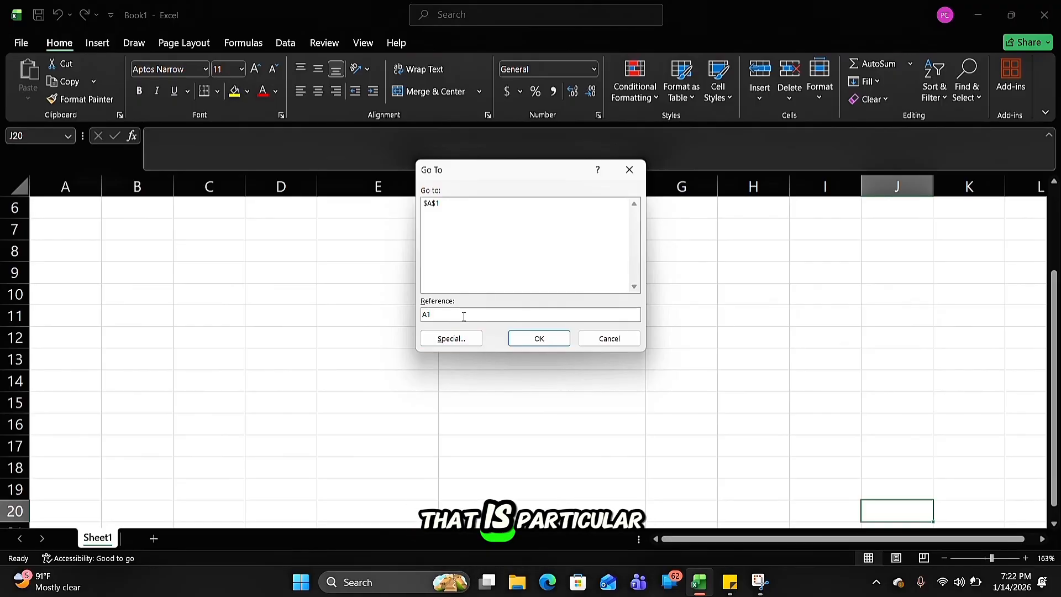
key("BackSpace")
key("BackSpace")
type("B2")
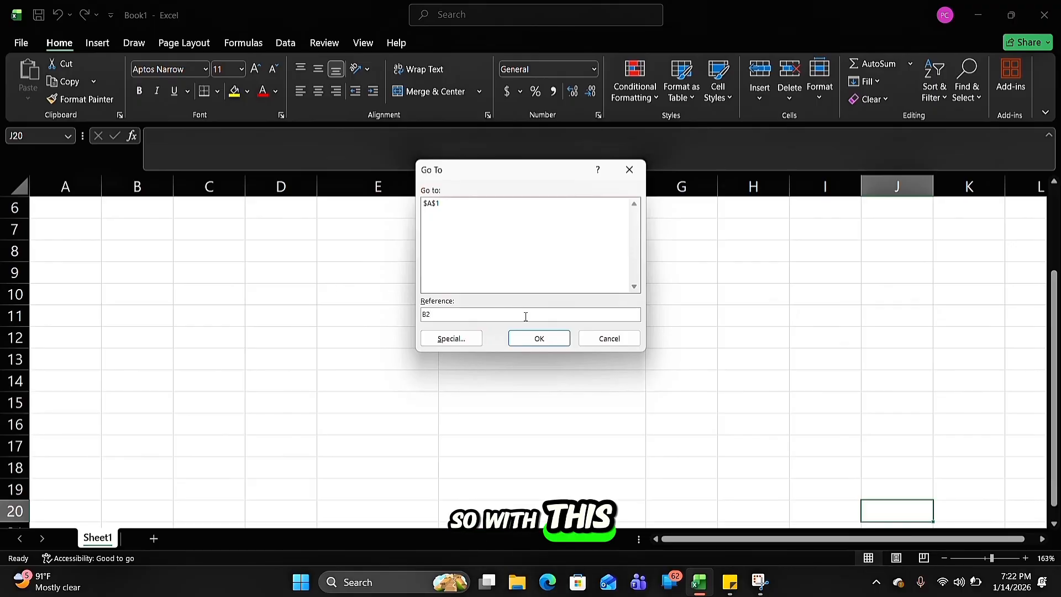
left_click(525, 339)
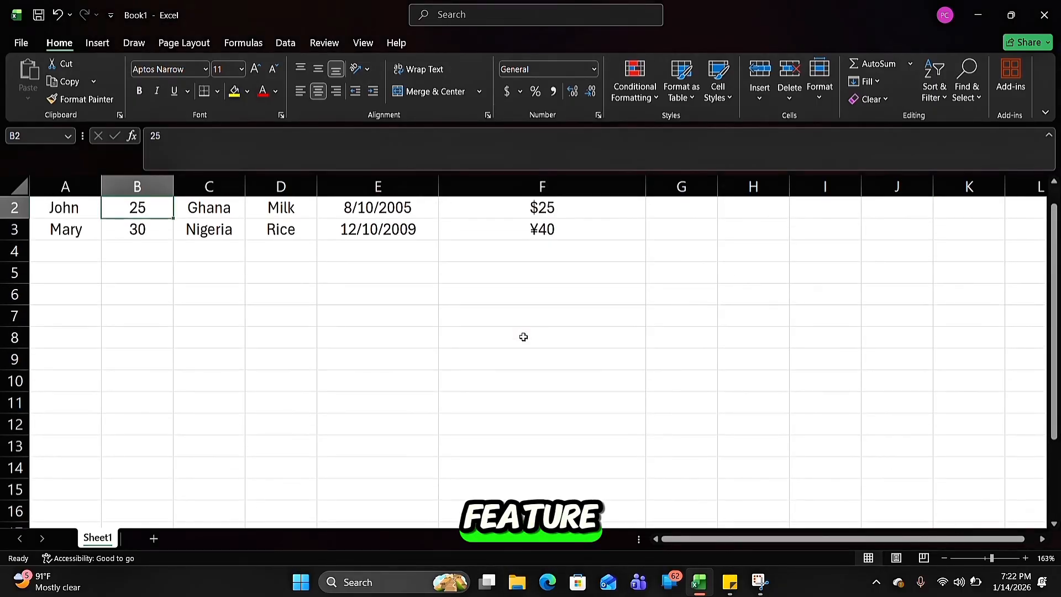